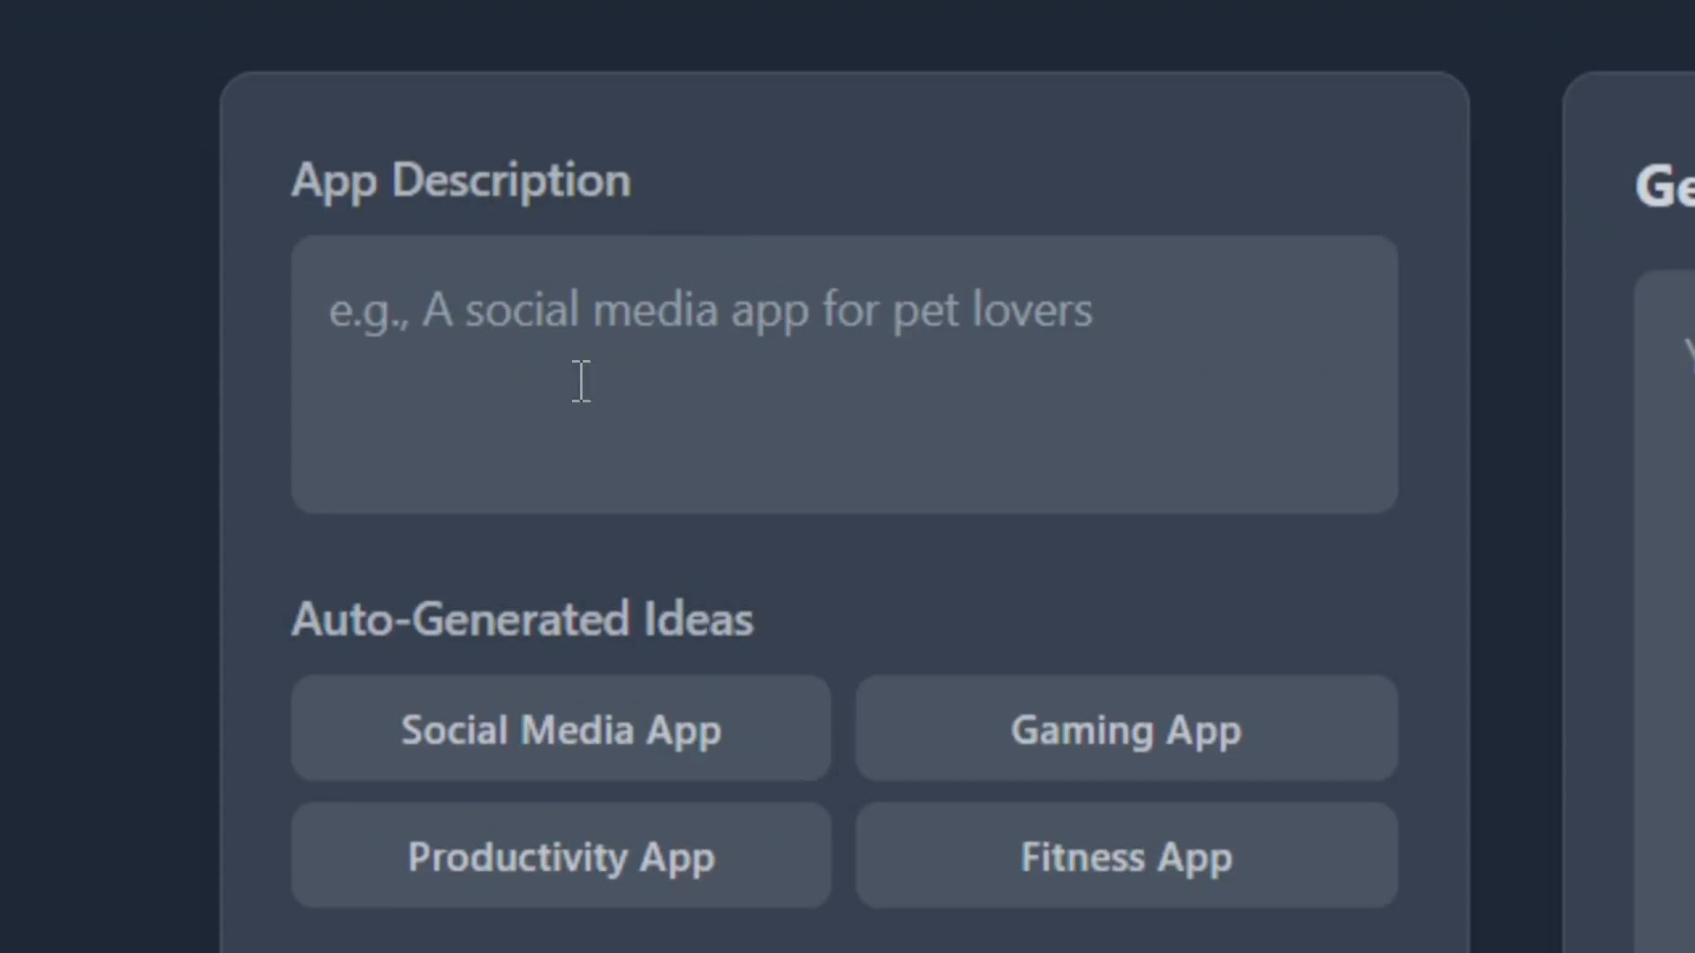
- Enter "Water Reminder App" as the app description
click(721, 384)
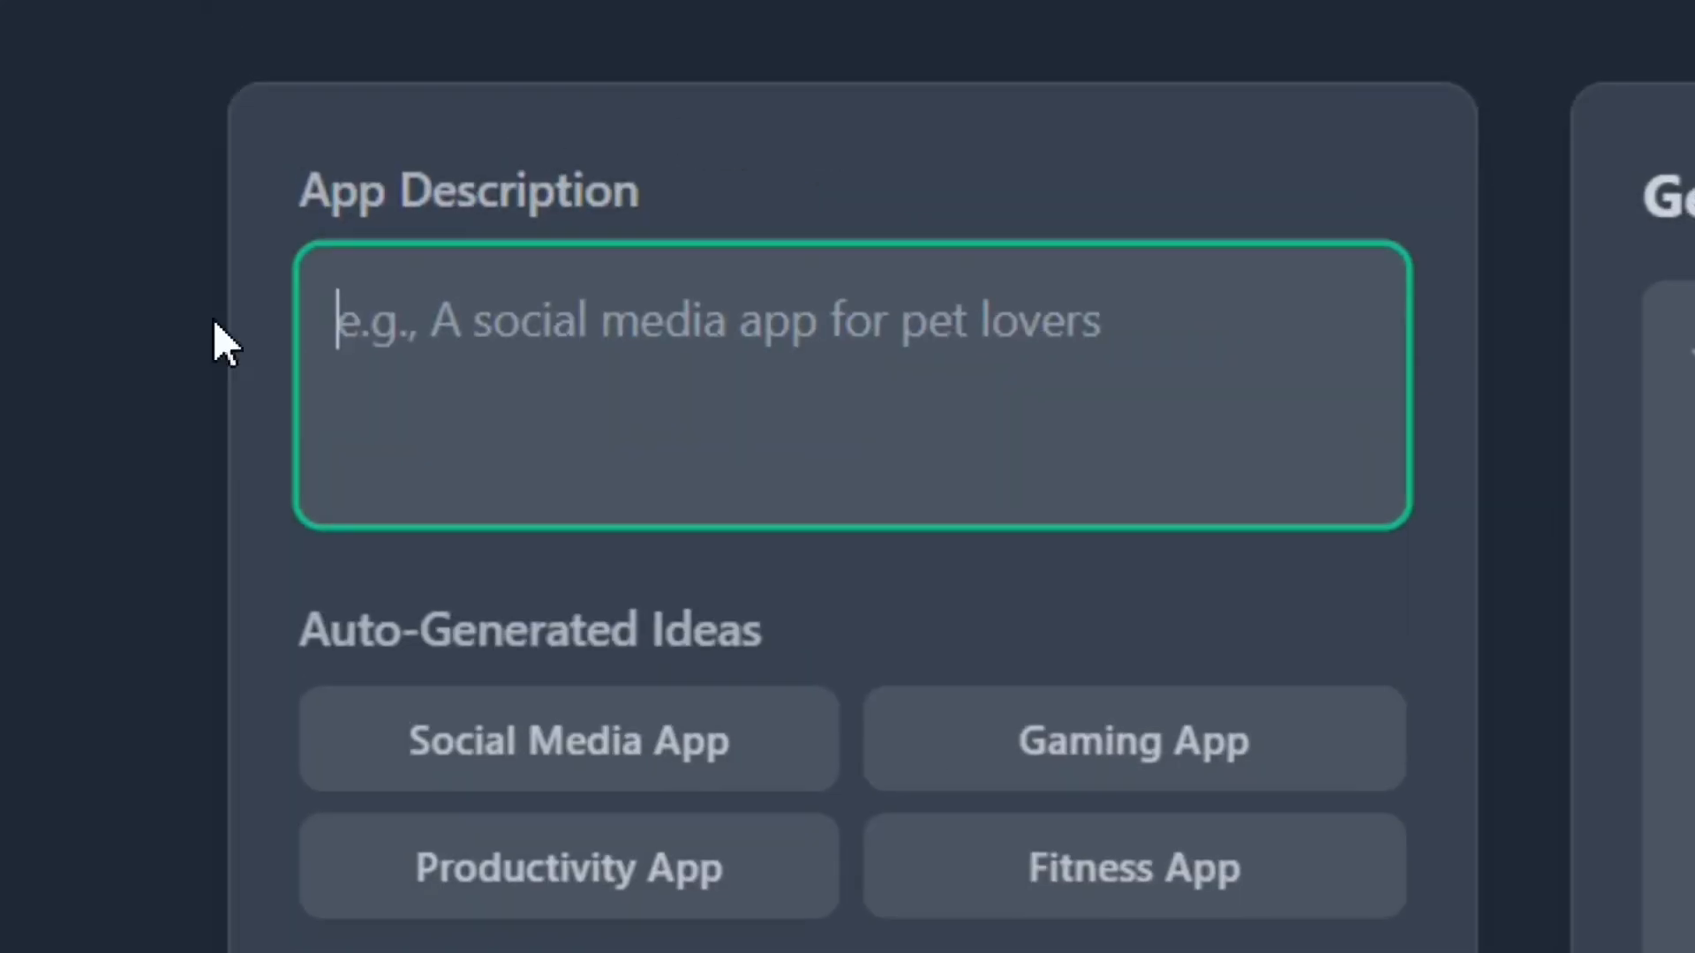
text(Water Reminder App)
drag(829, 213, 430, 215)
drag(449, 304, 276, 333)
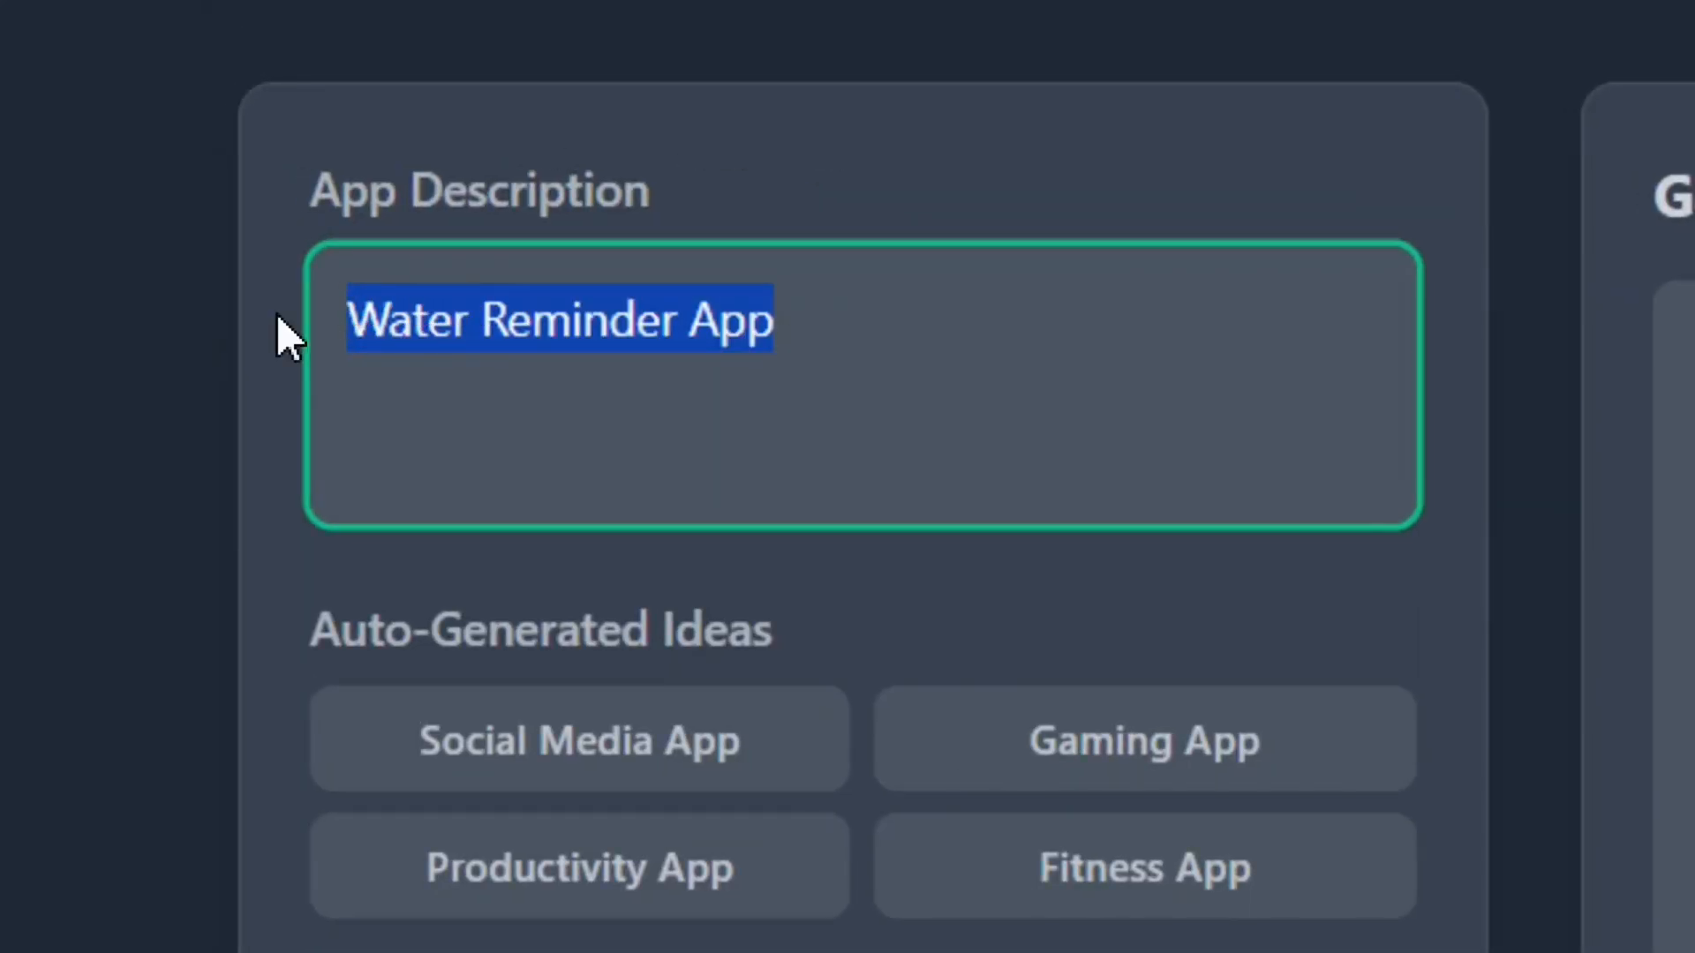
click(605, 419)
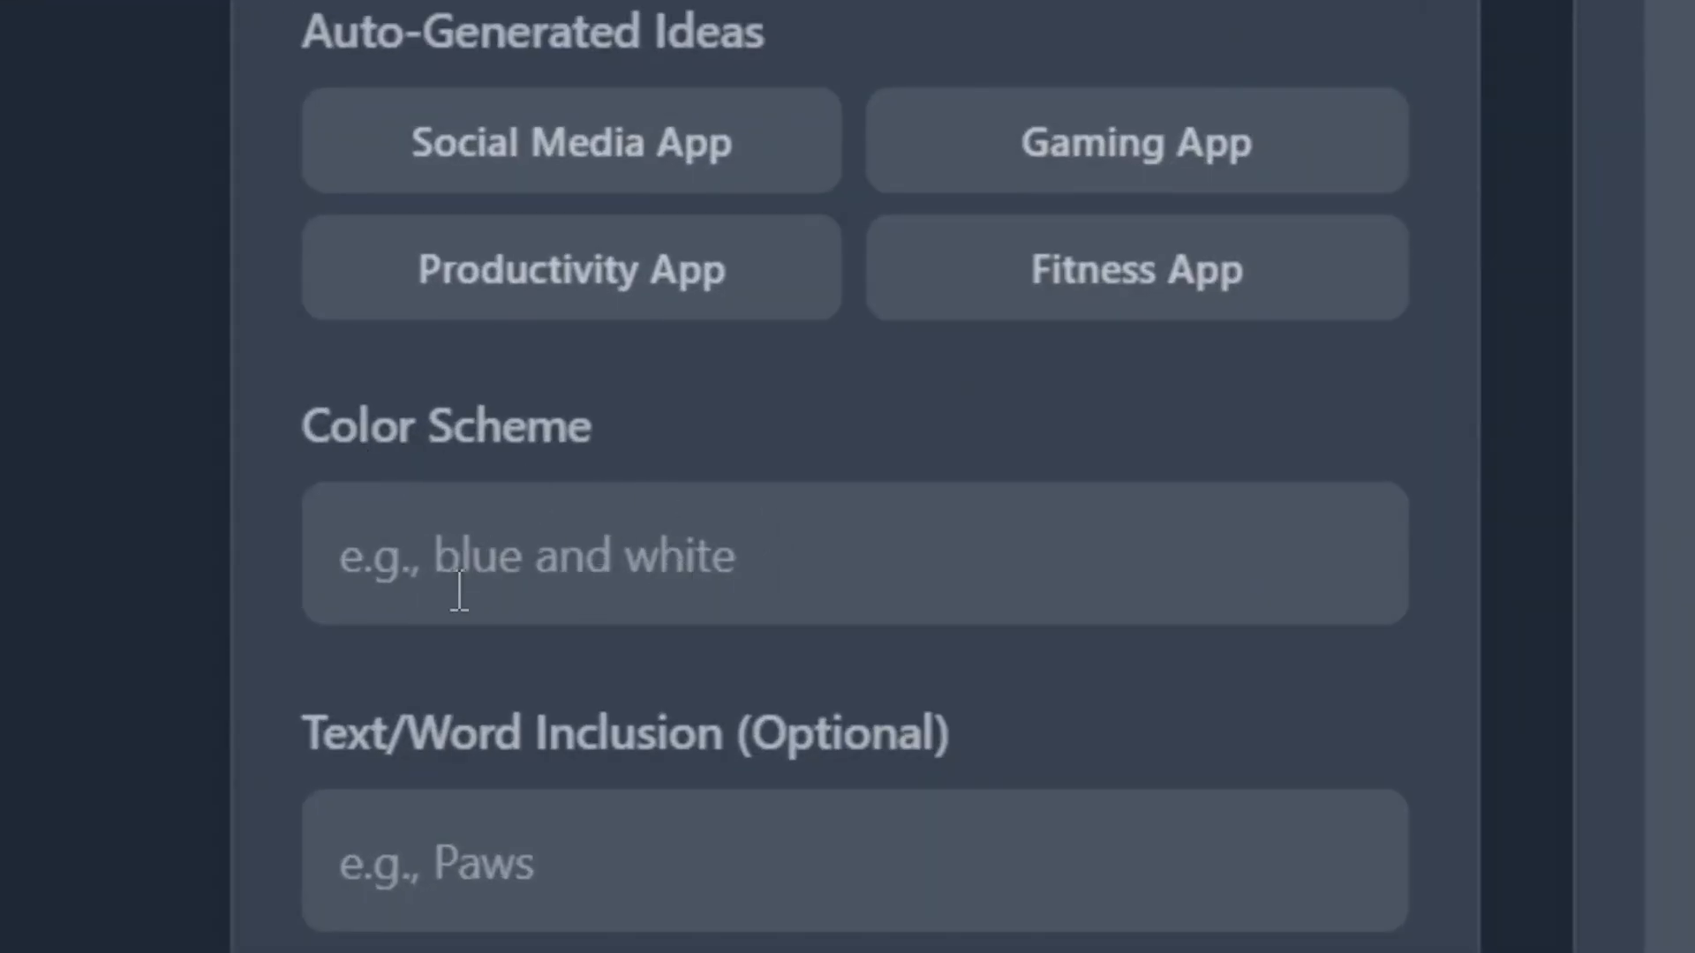
- Set the color scheme to blue
click(540, 574)
text(blue)
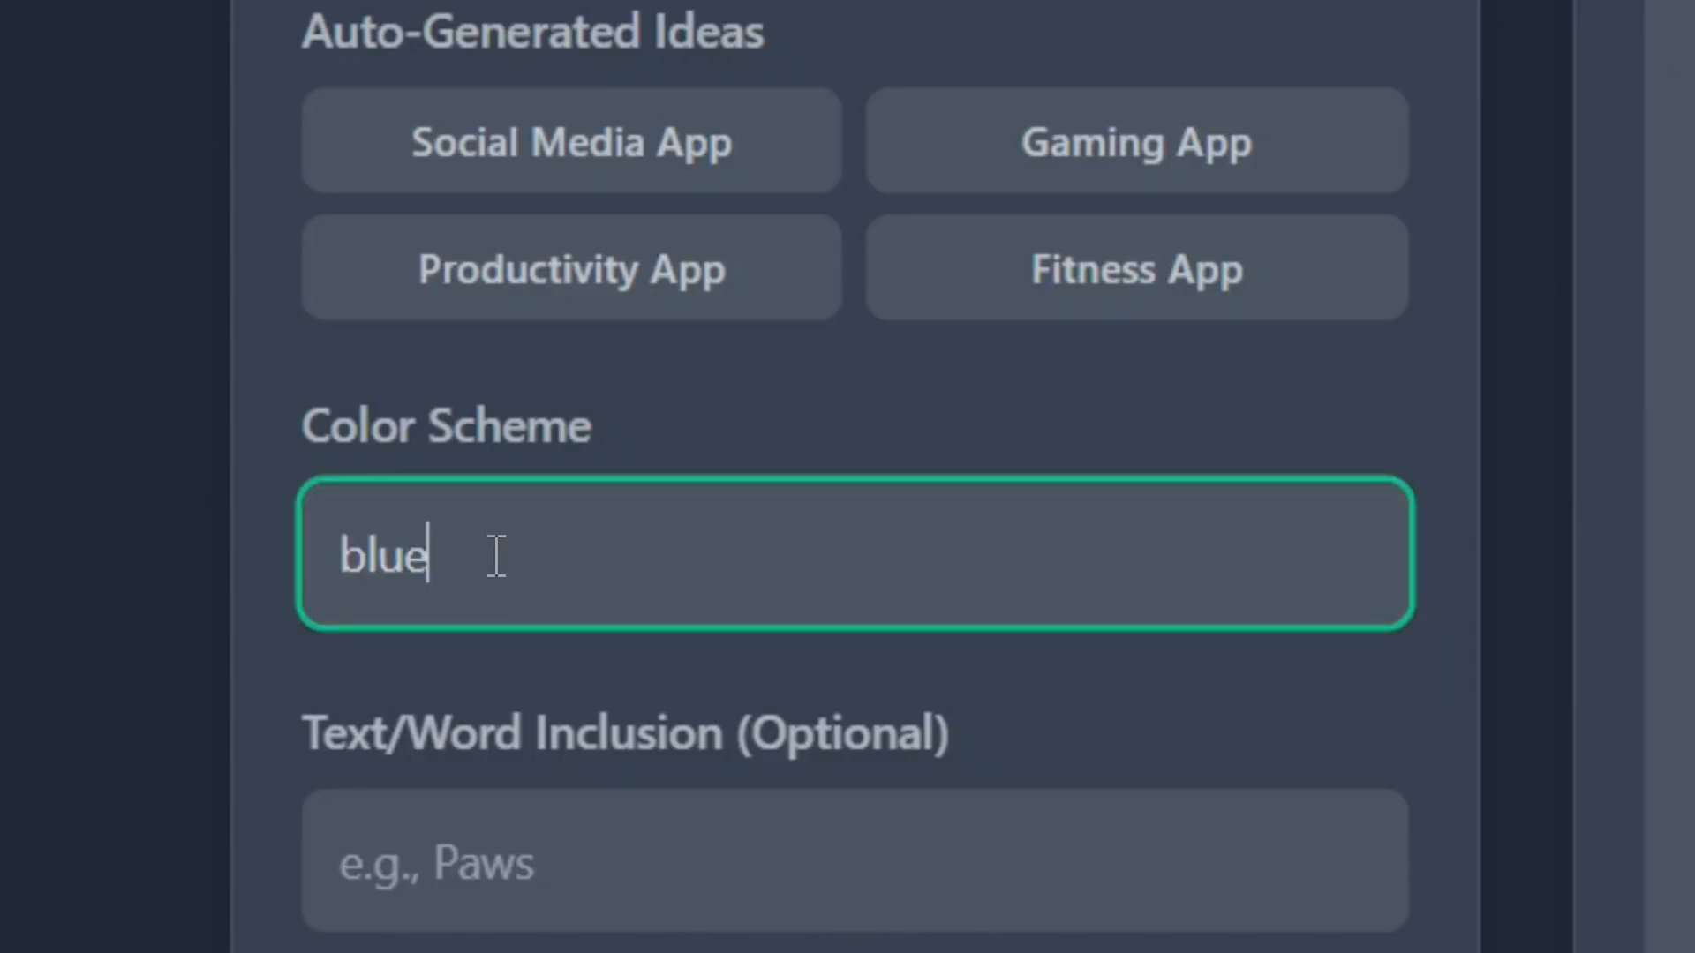
double_click(347, 557)
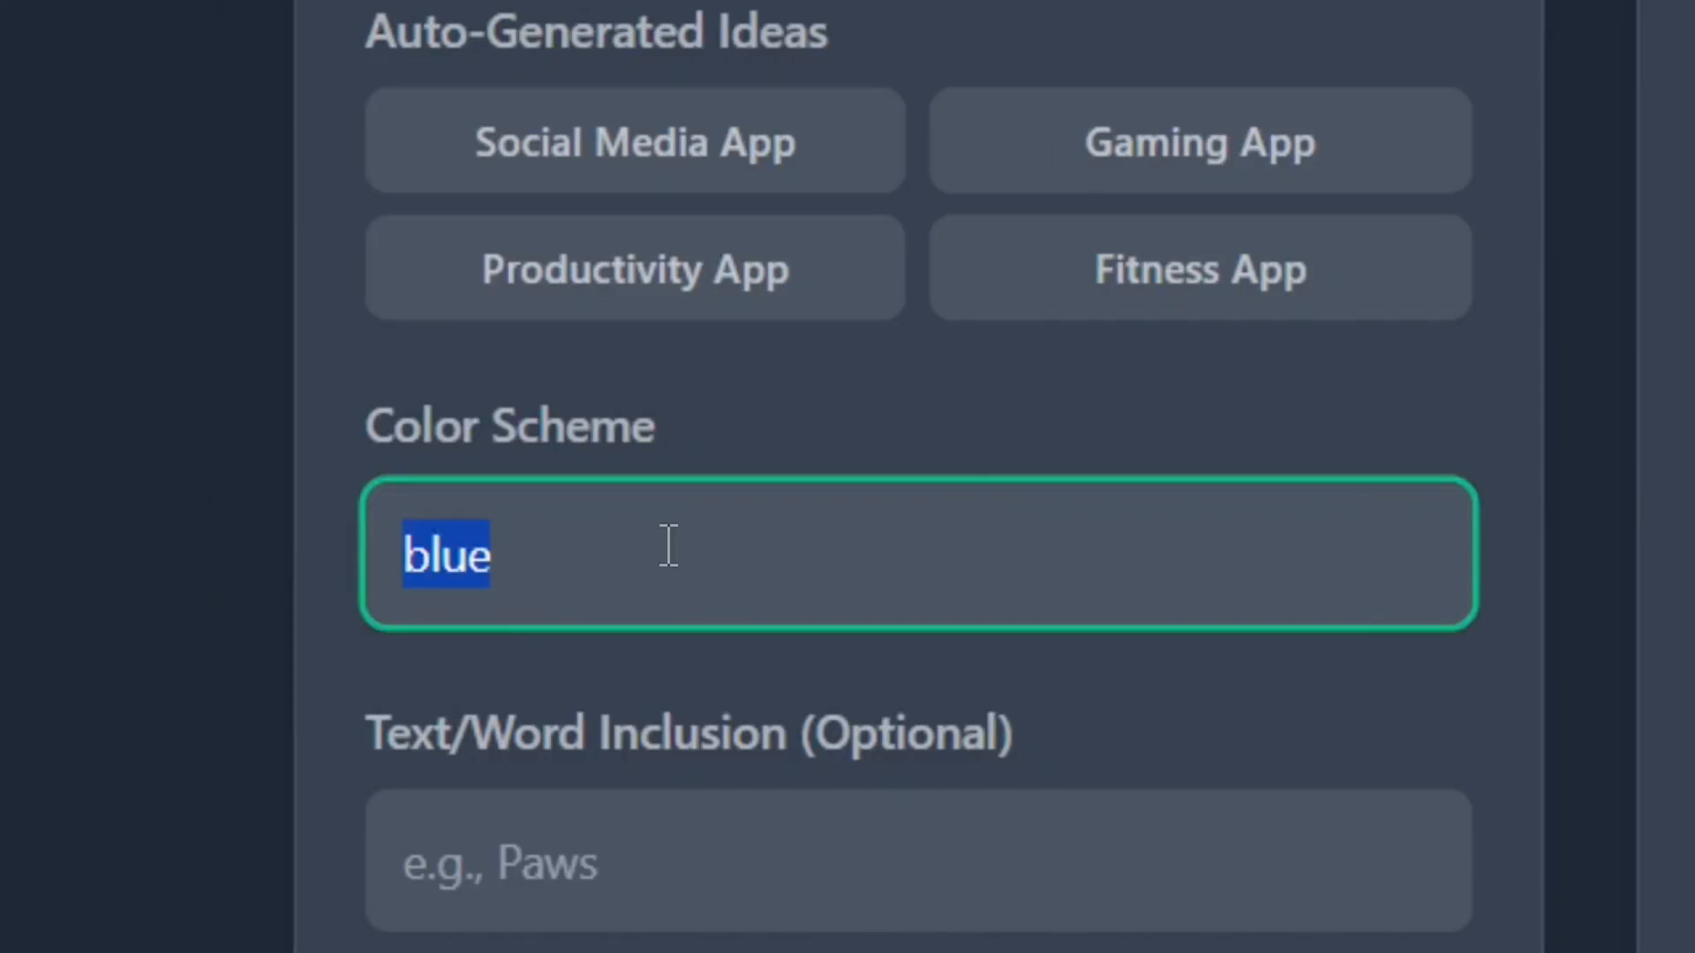
click(668, 547)
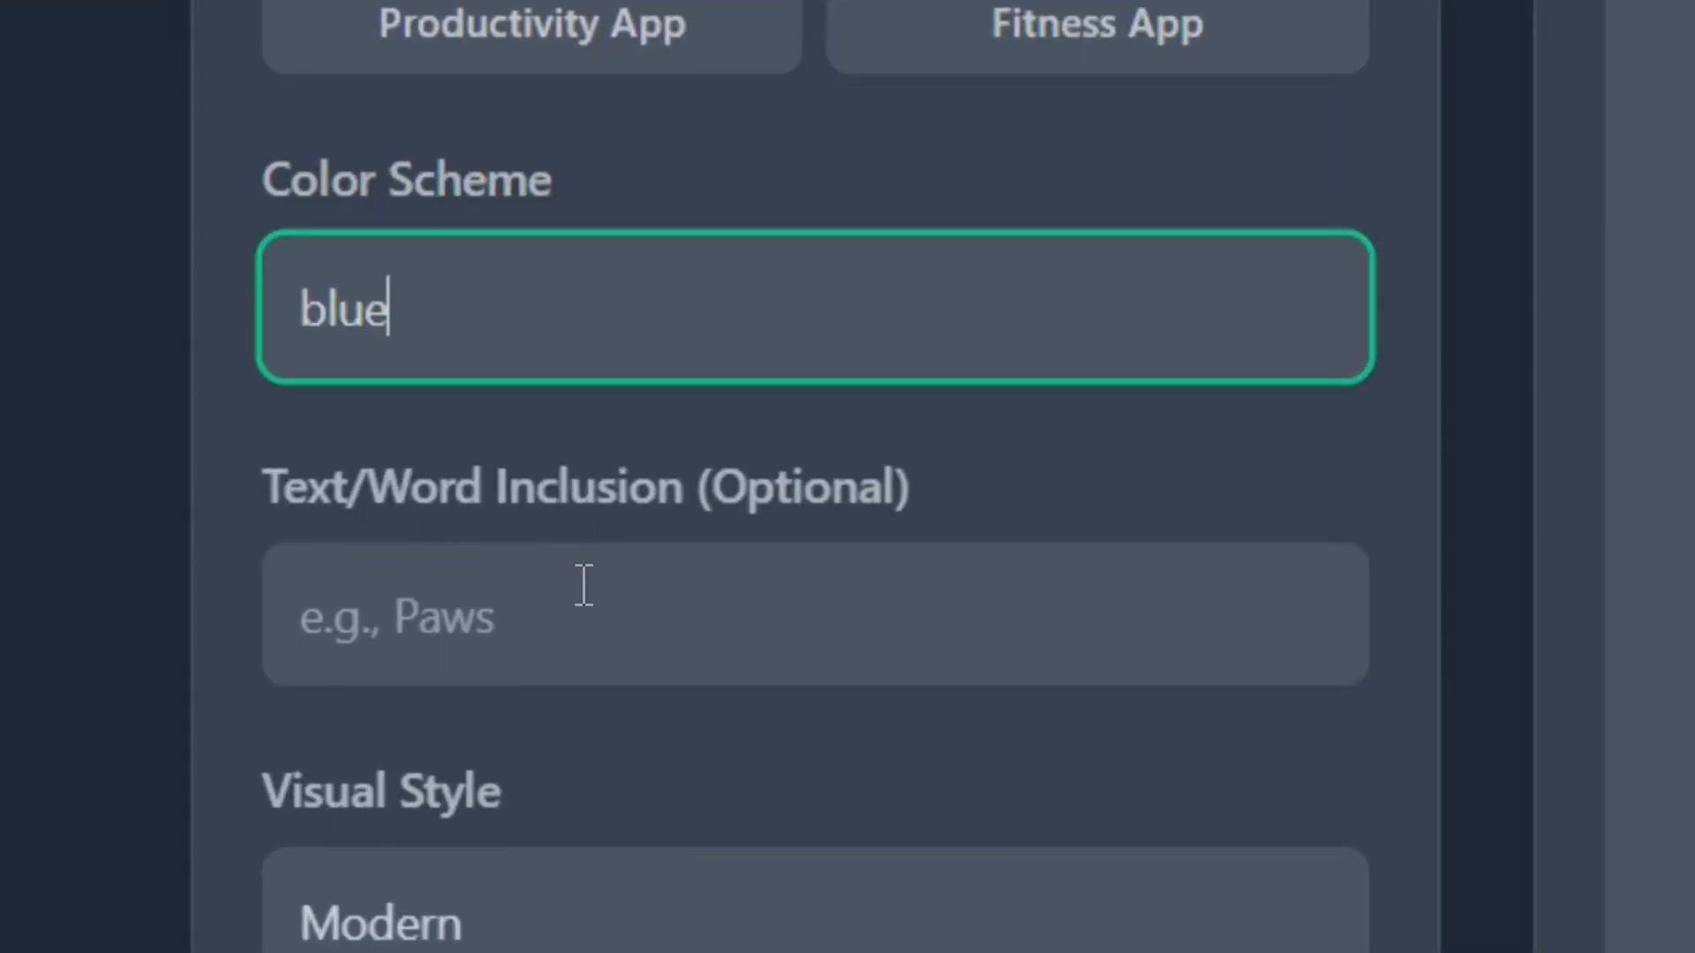
- Leave the optional text inclusion empty, choose the Modern visual style, and generate the icon prompt
click(353, 608)
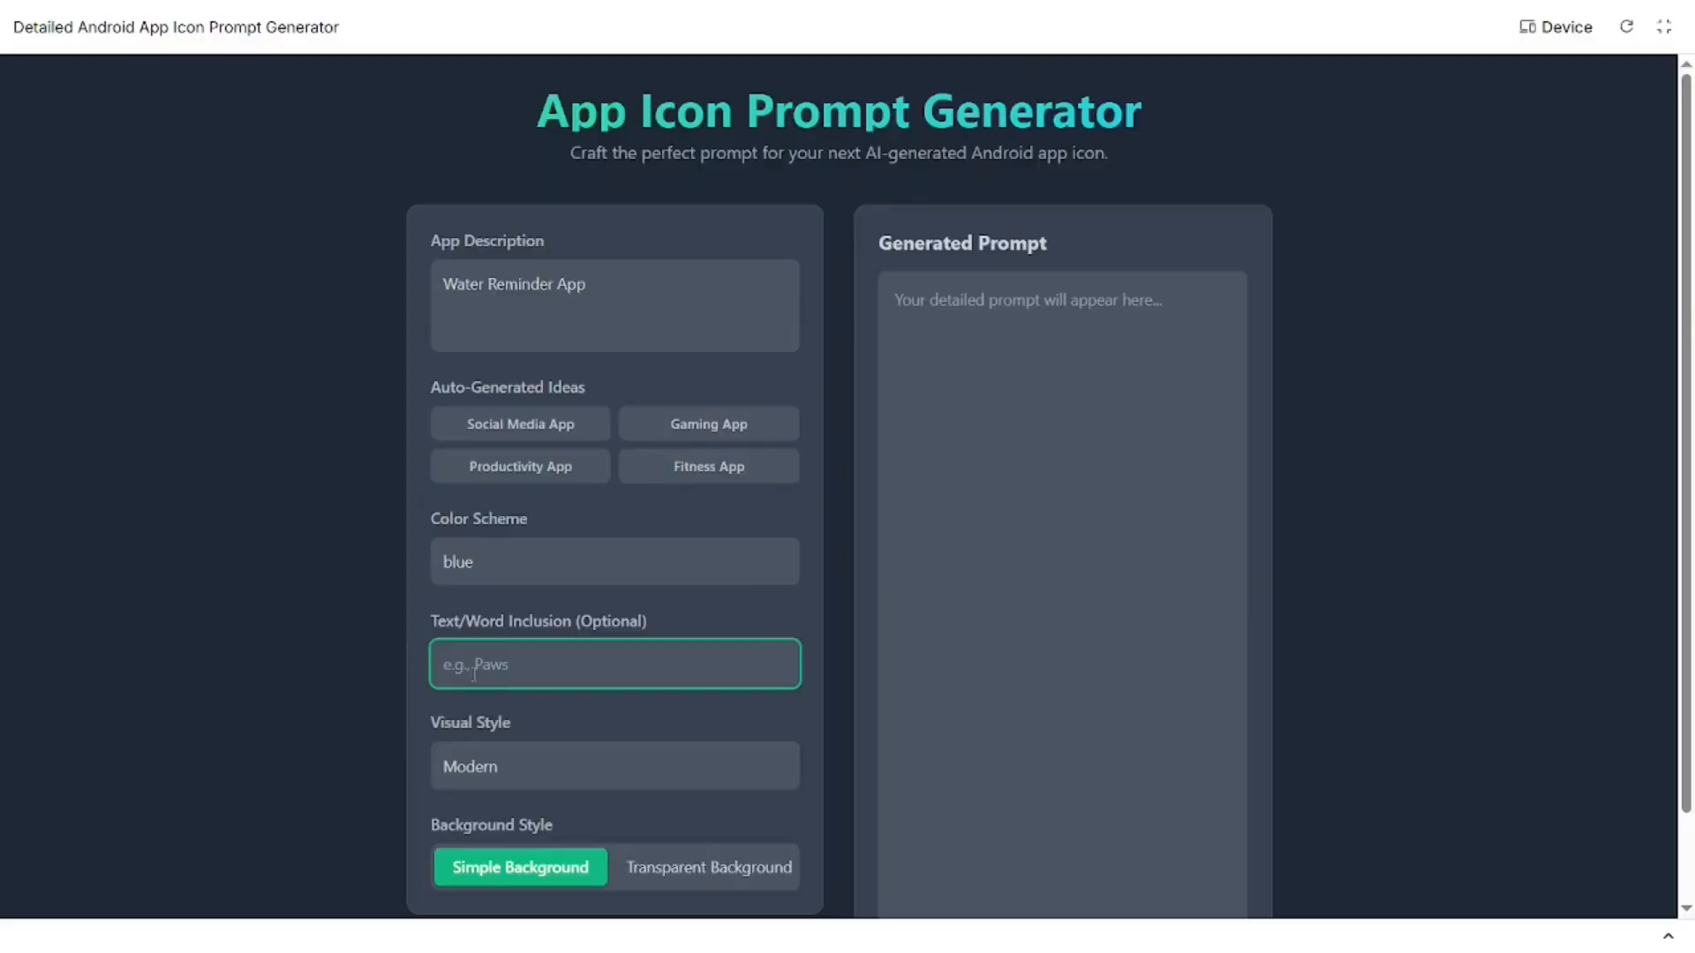
scroll(394, 647, down, 2)
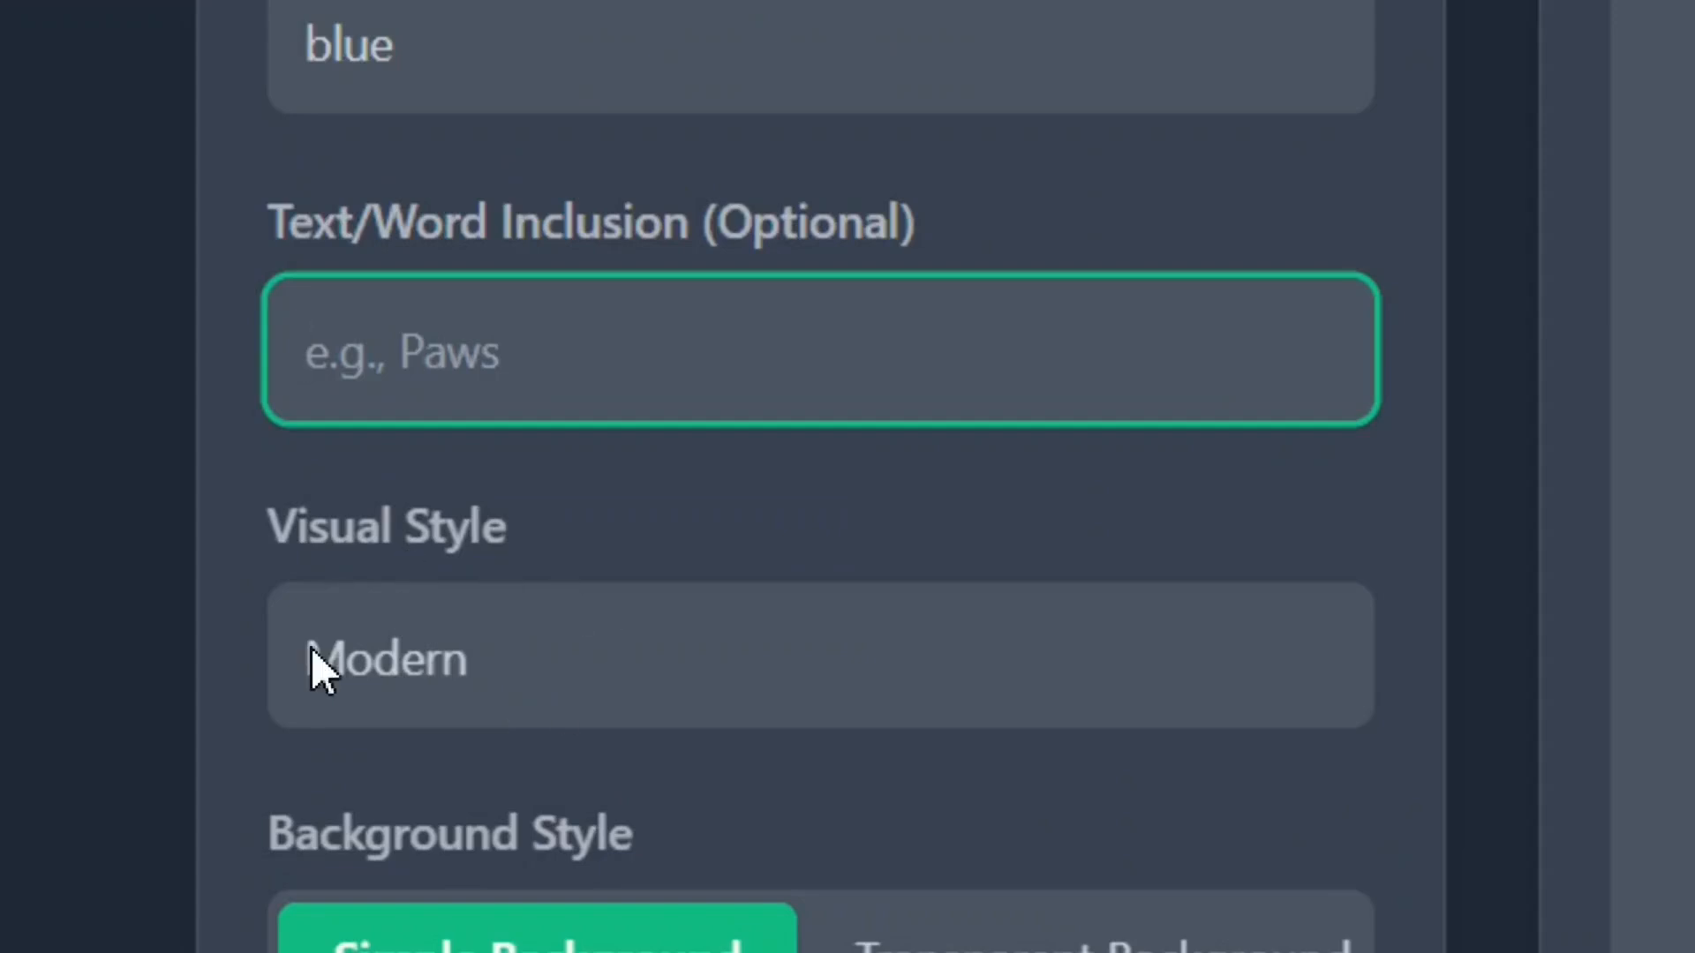
click(613, 658)
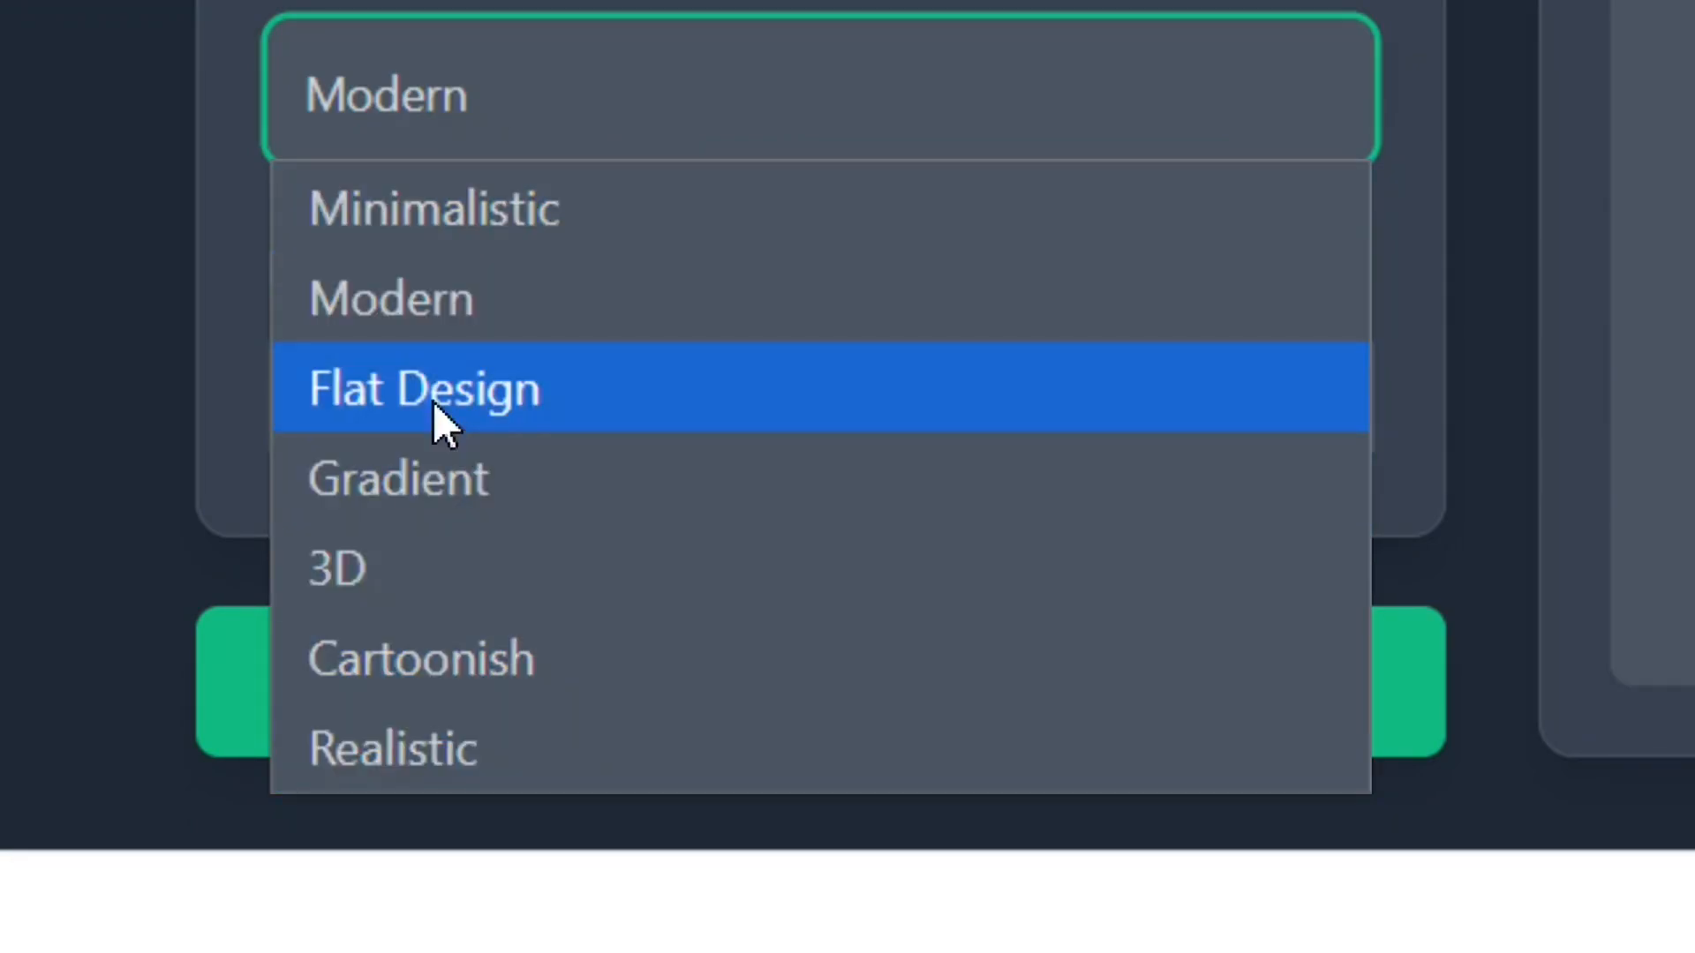
click(438, 302)
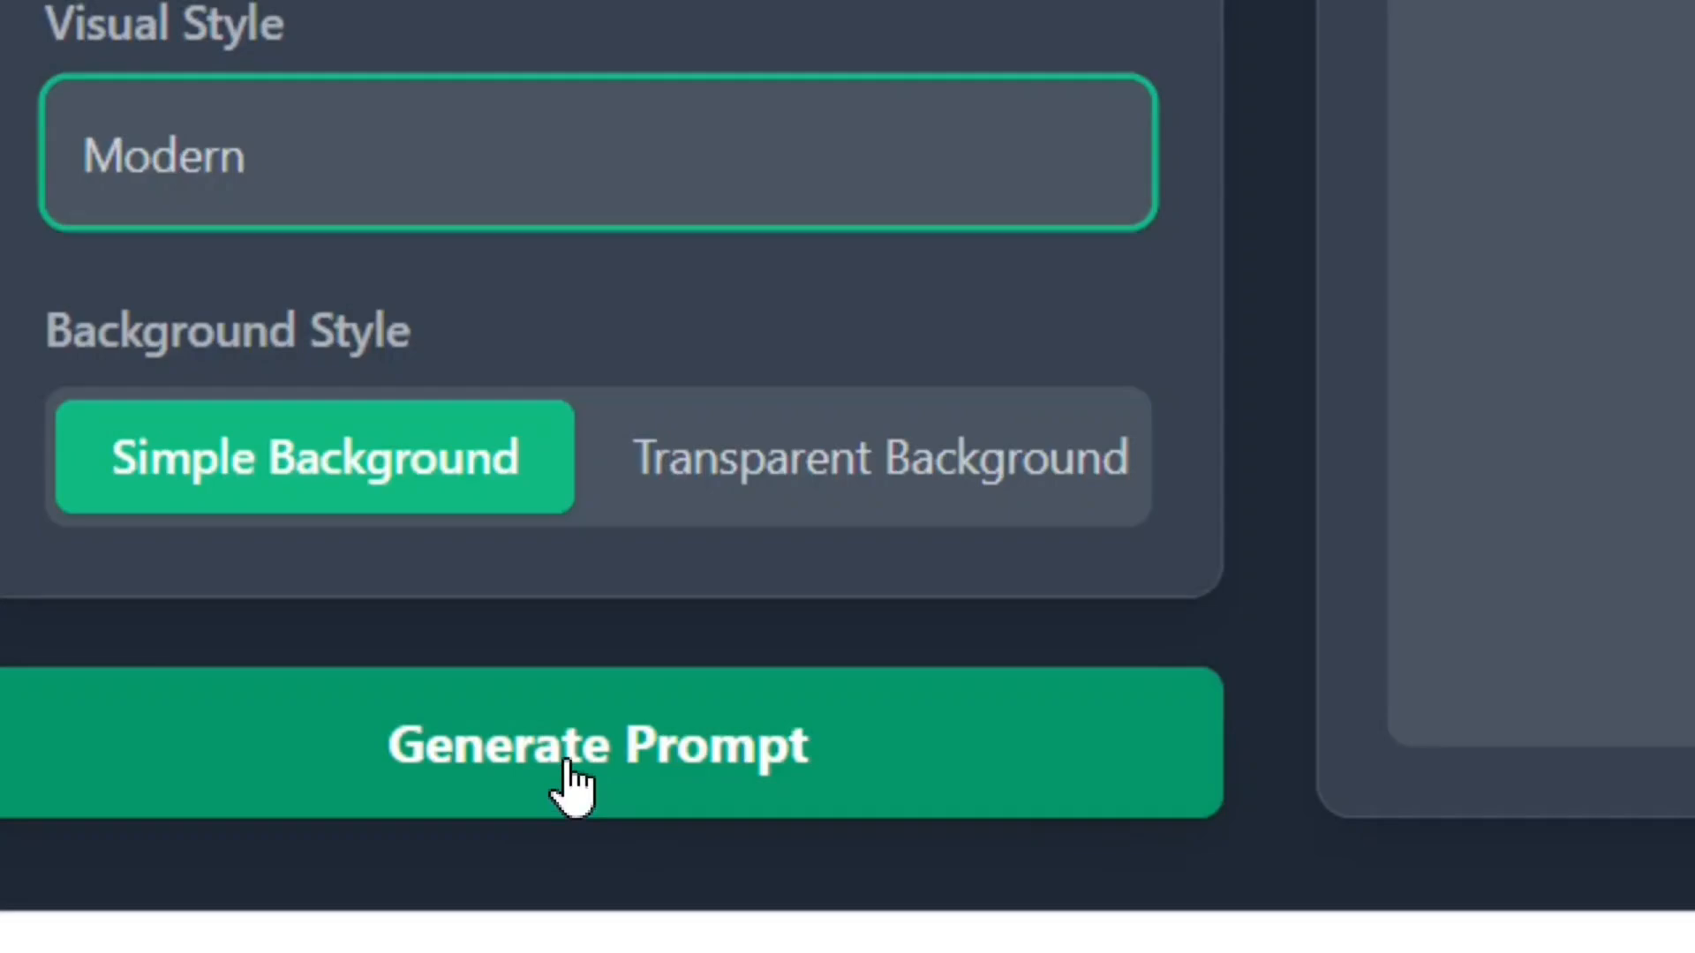
click(566, 760)
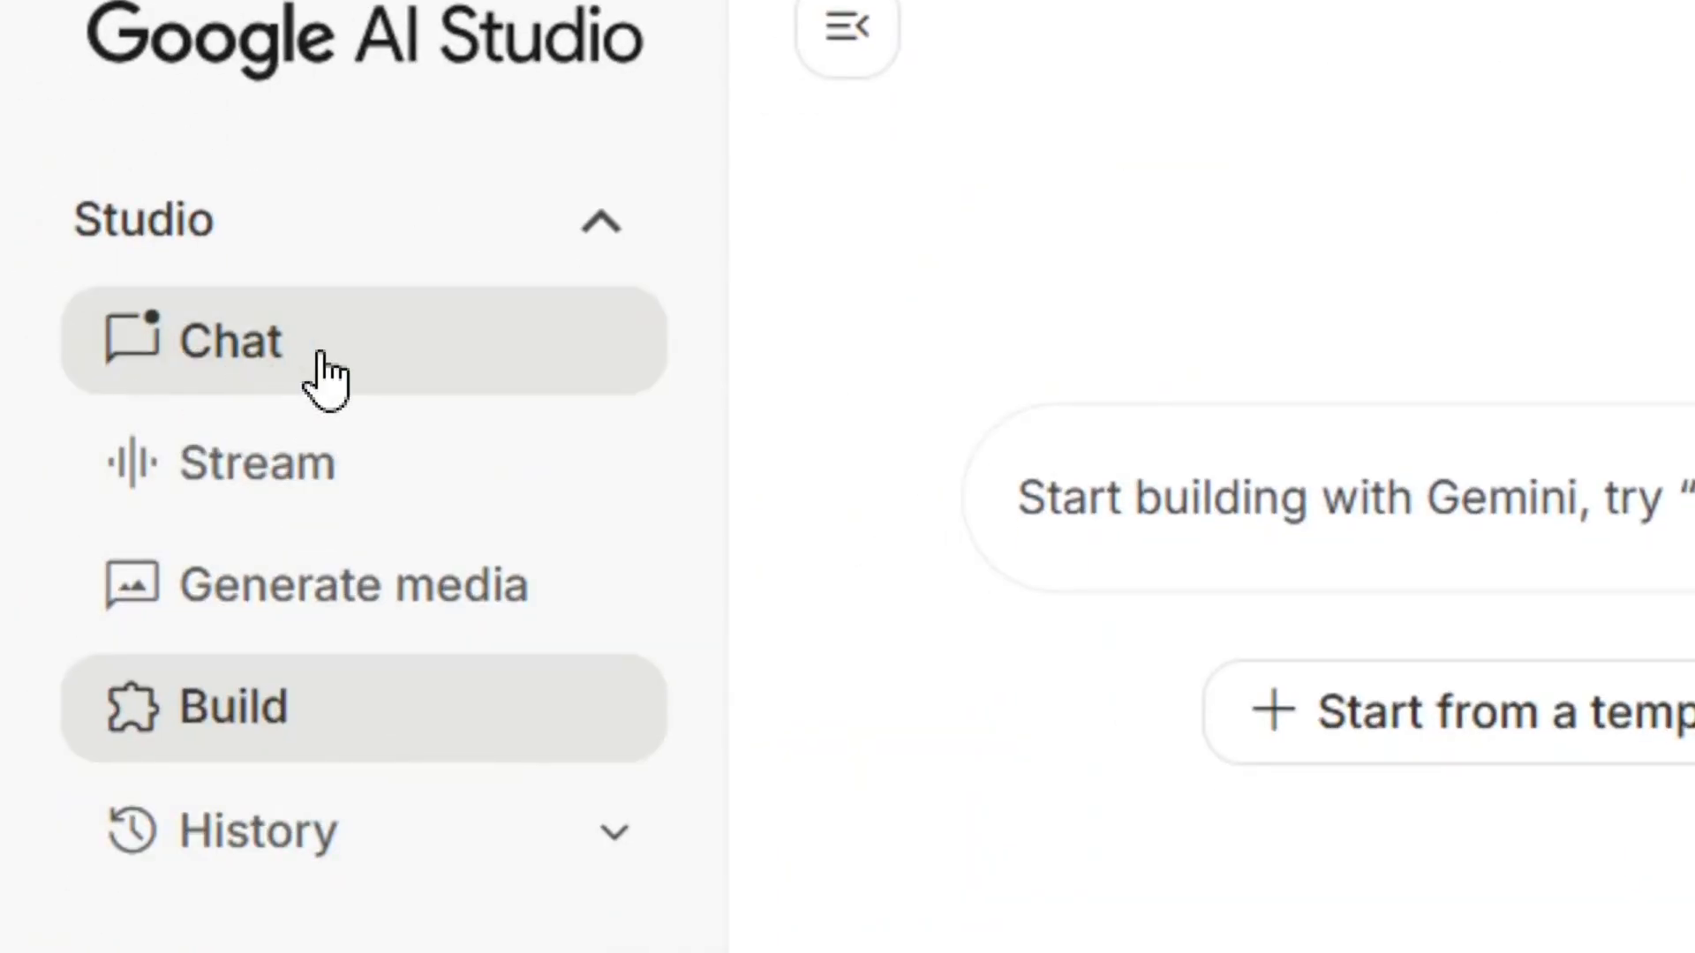
- Start a chat in Google AI Studio with the Nano Banana (gemini-2.5-flash-image-preview) model
click(280, 375)
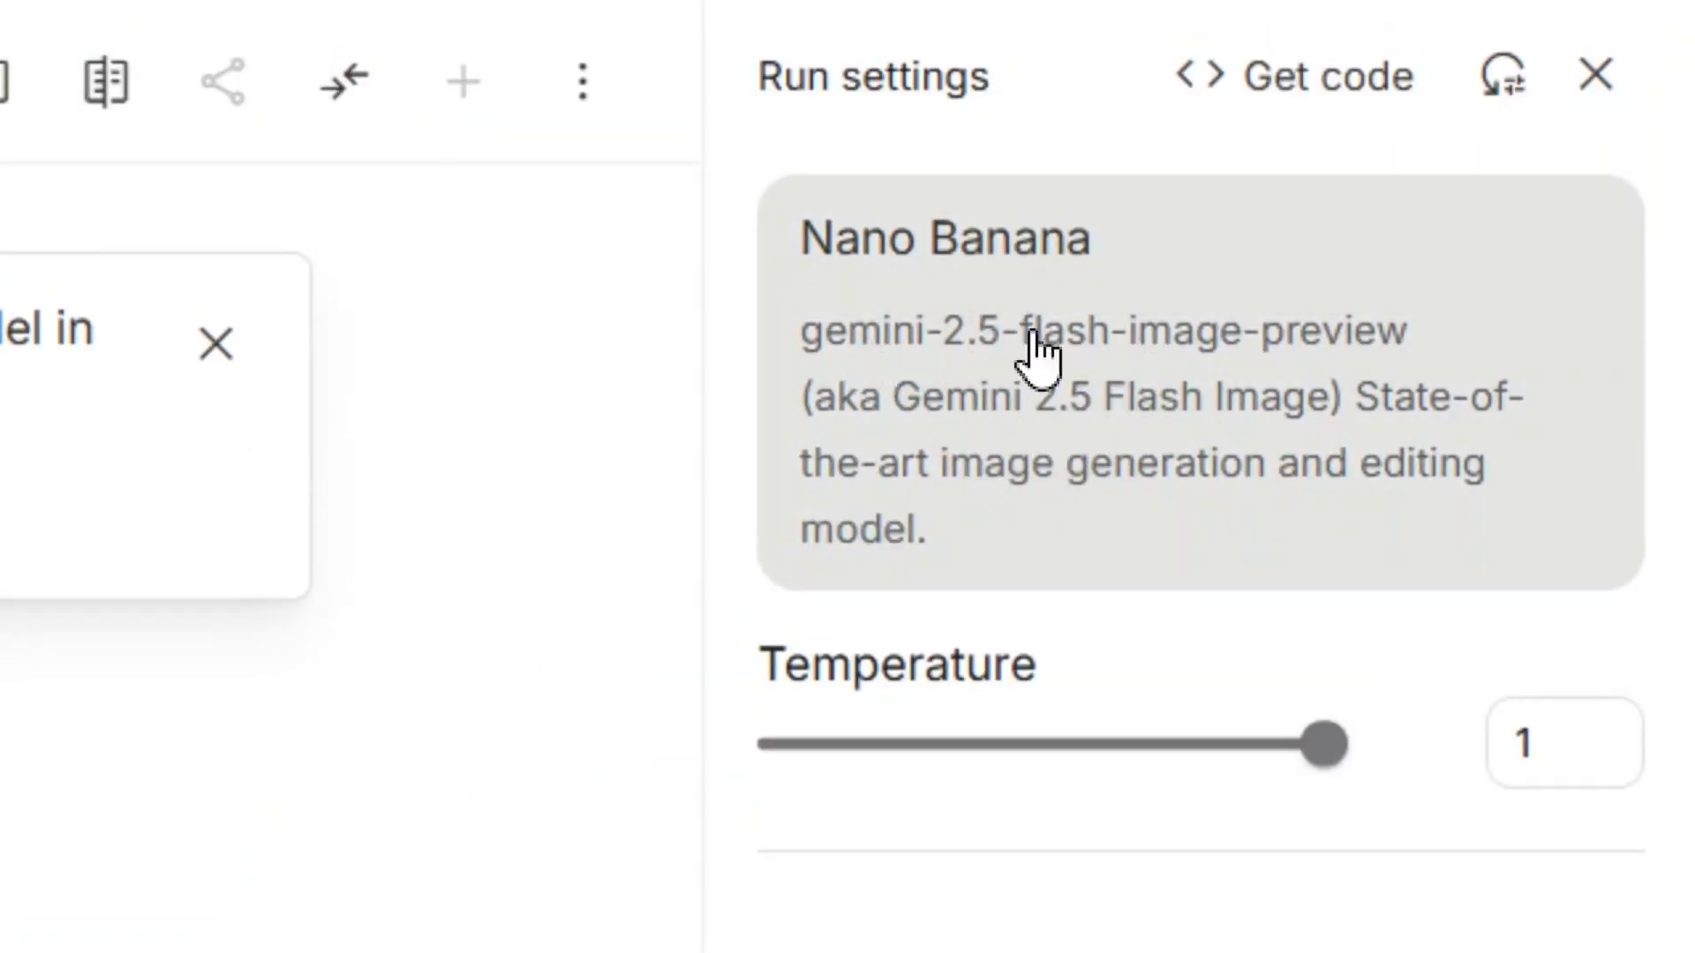
click(1052, 424)
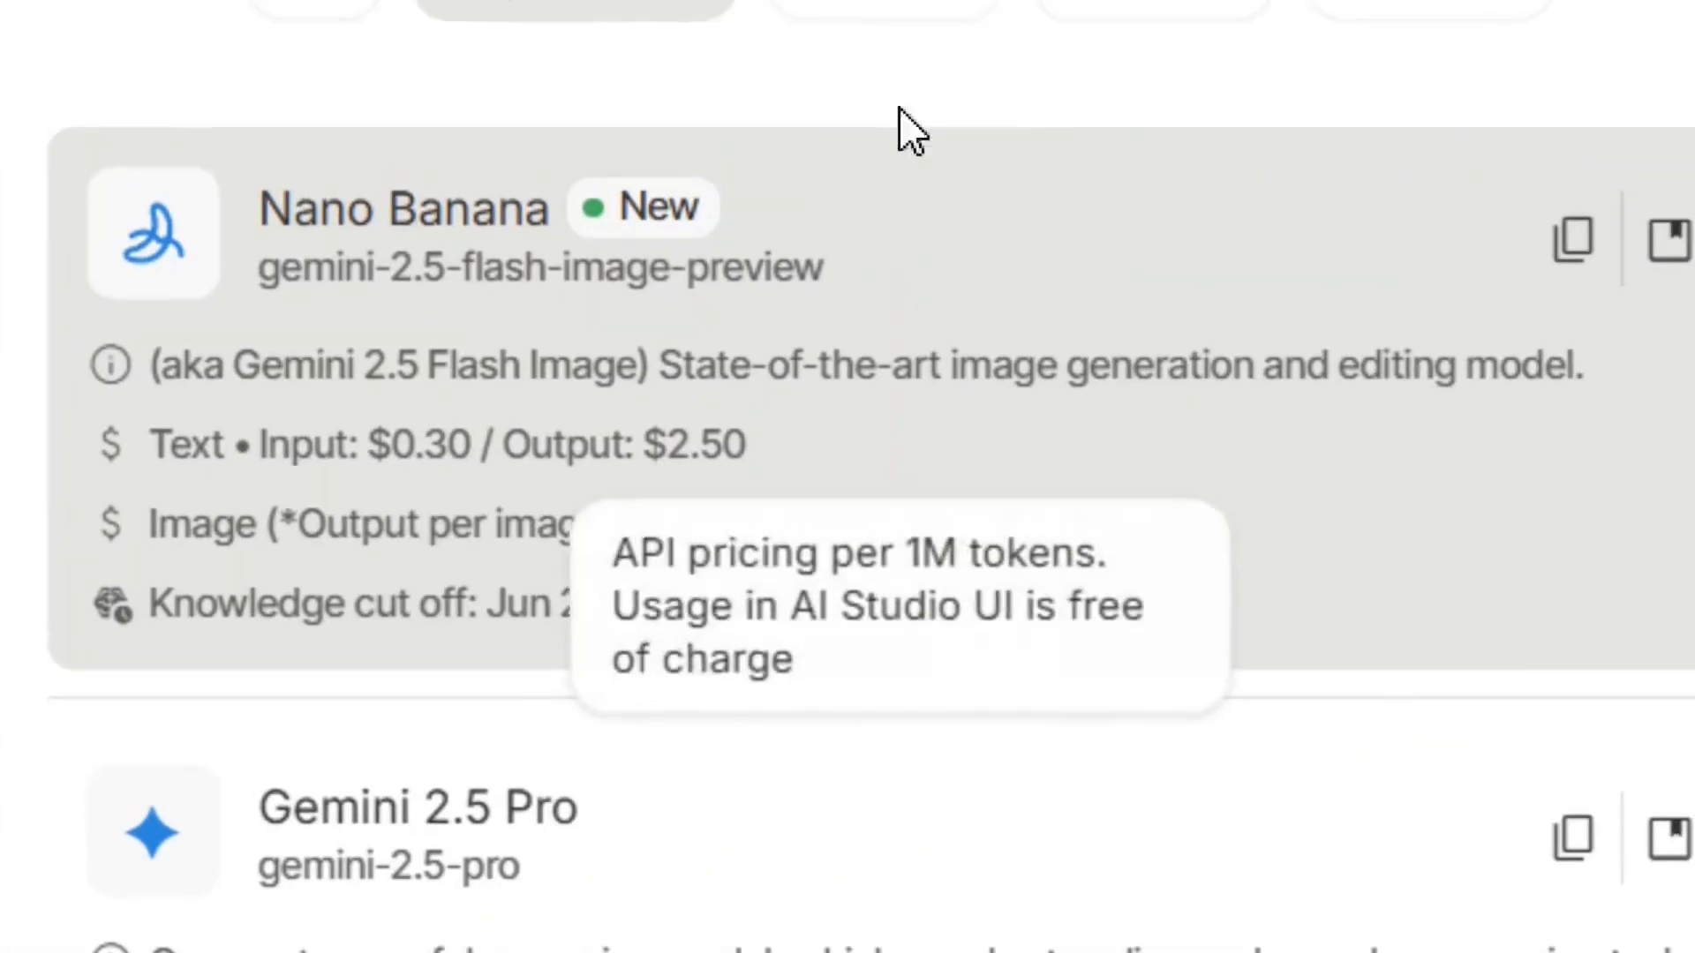
click(555, 386)
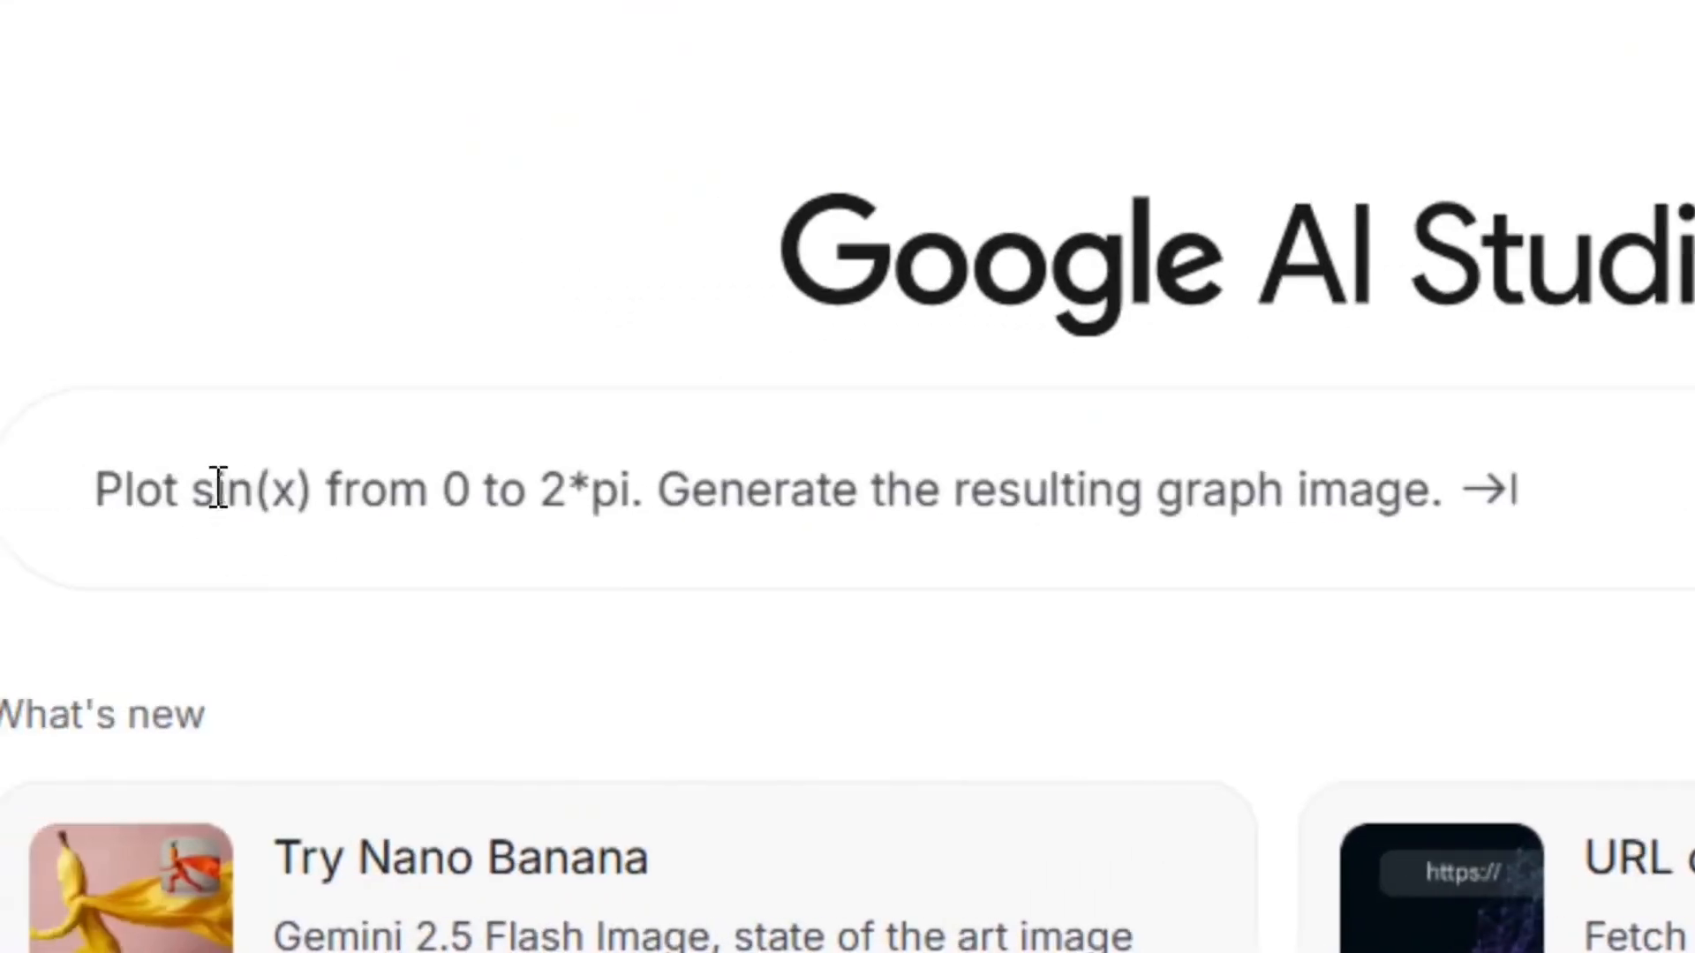
- Paste the copied Water Reminder App icon prompt into the chat and run it
click(218, 488)
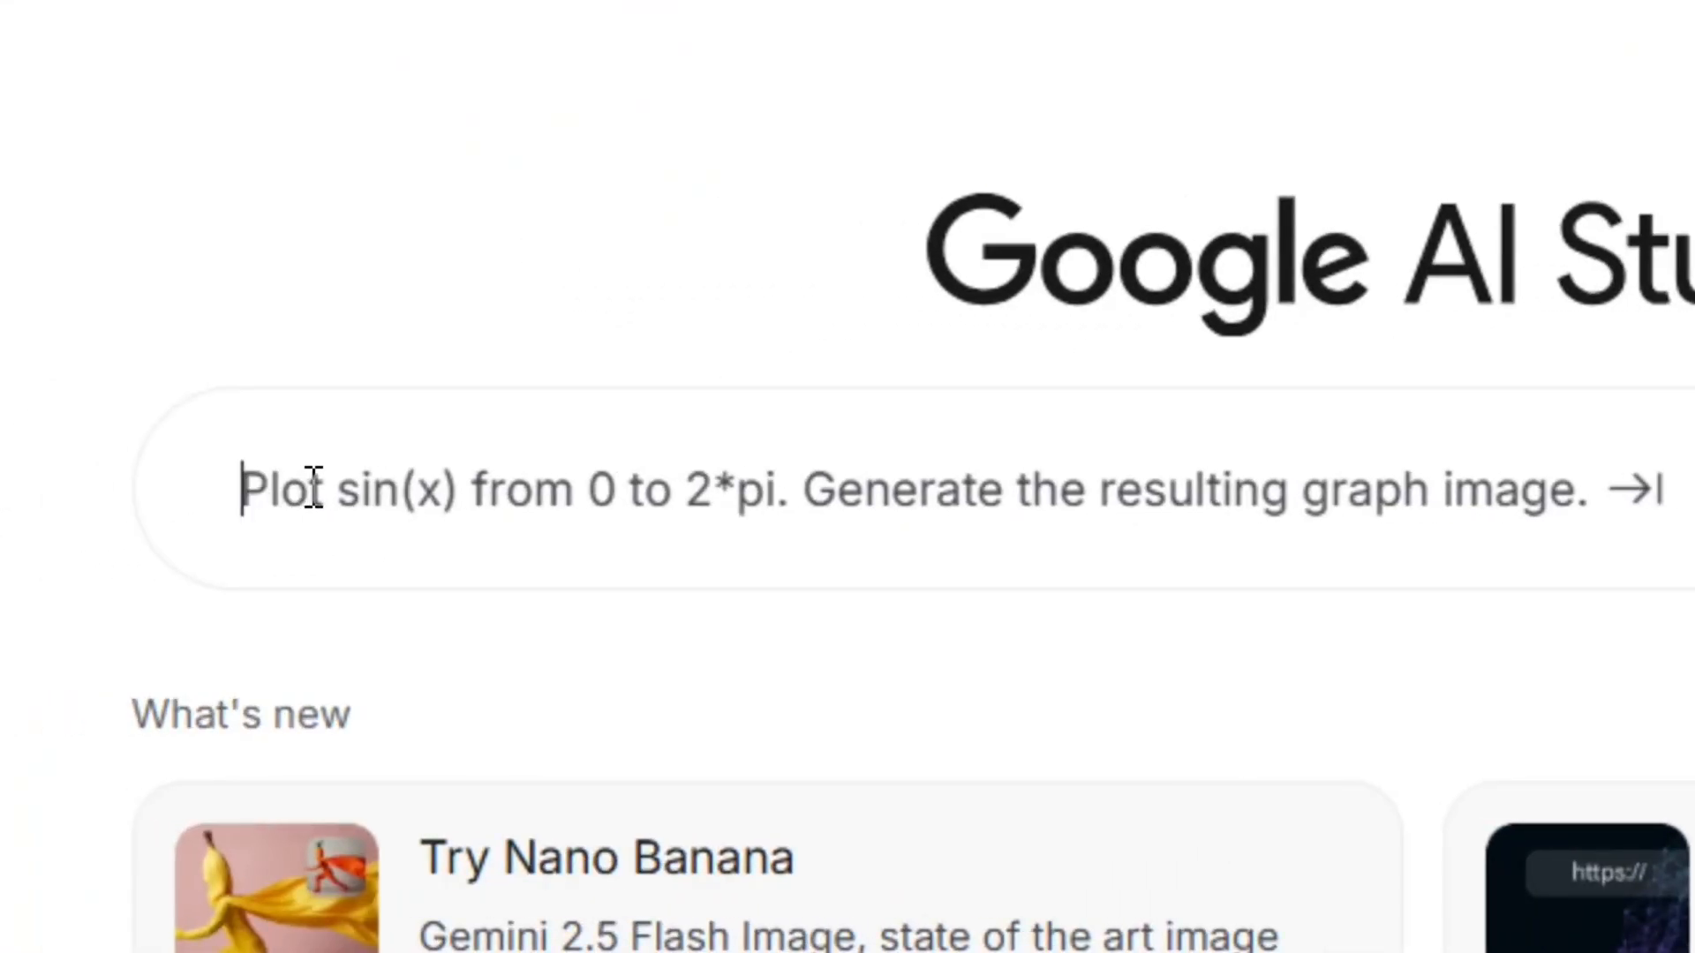
key(ctrl+v)
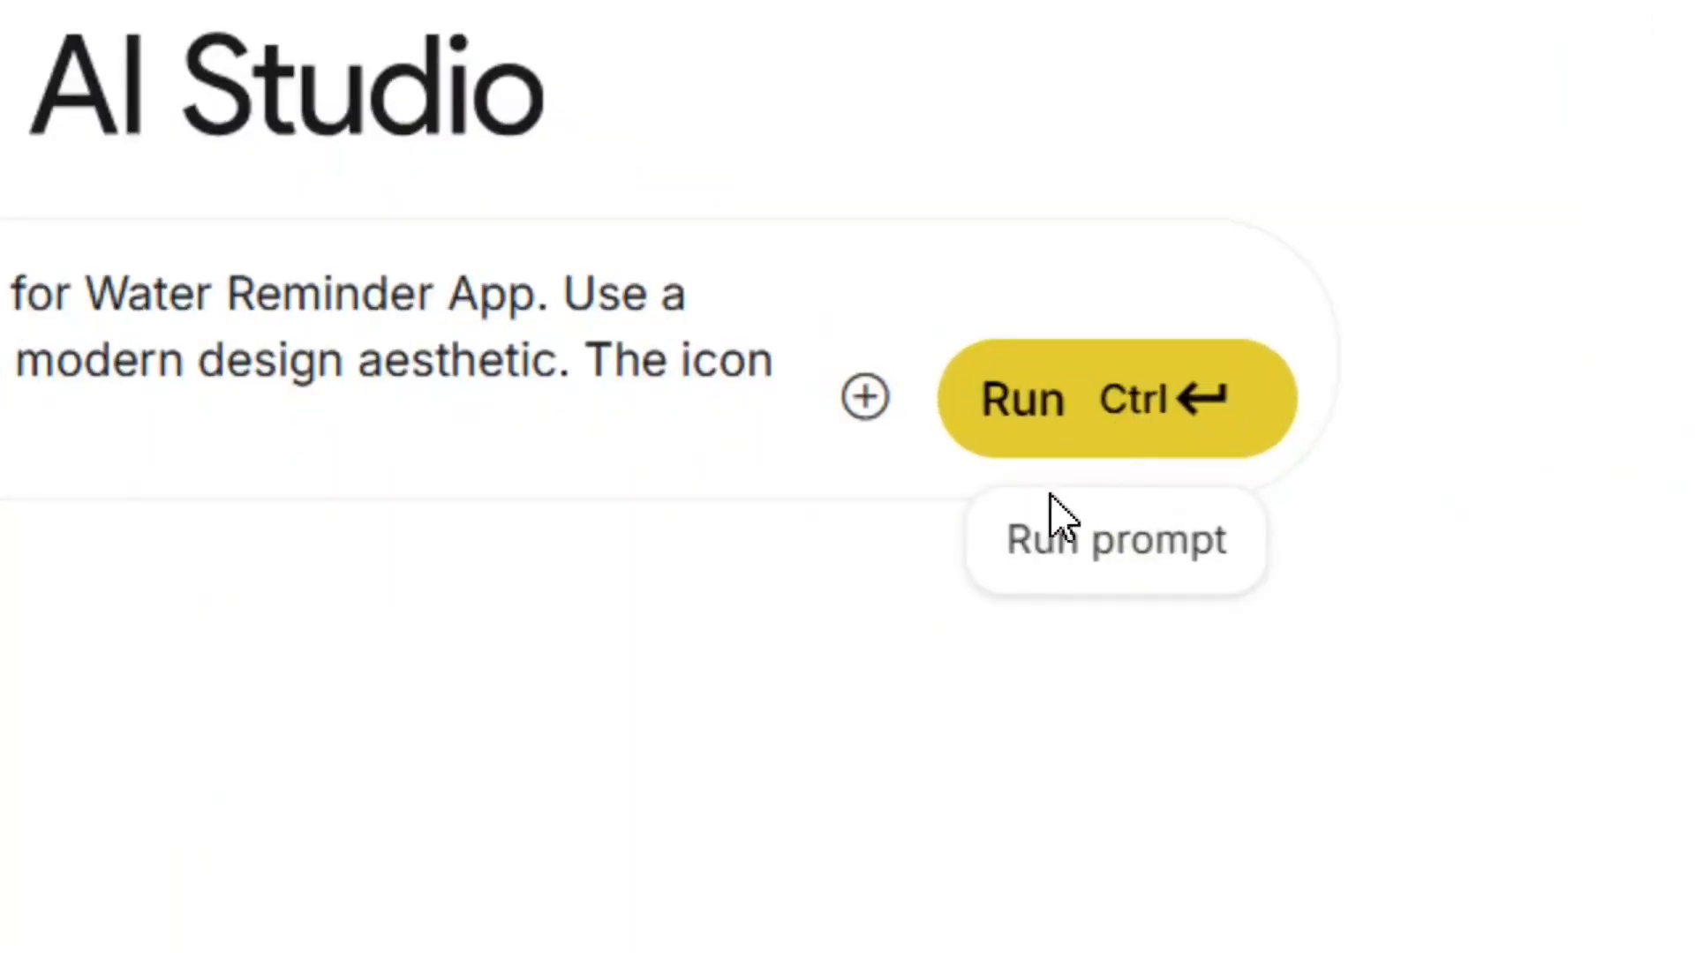
click(1133, 433)
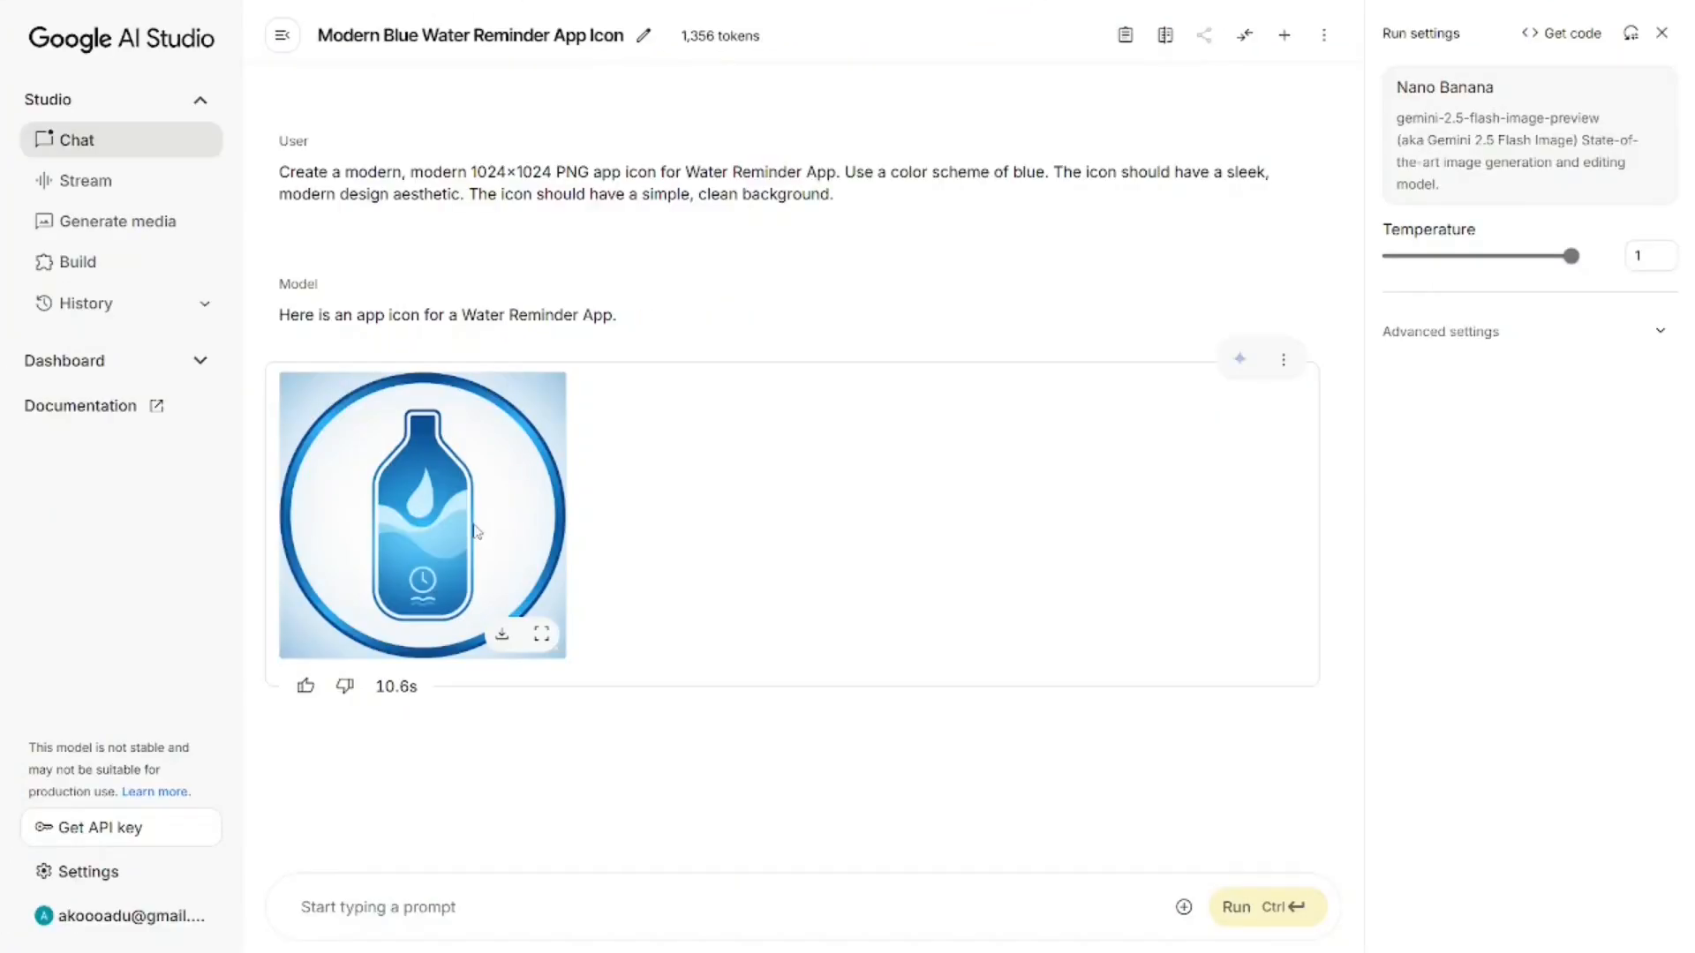
- Open the generated water bottle icon at full size, inspect it from top to bottom, and close the preview
click(477, 530)
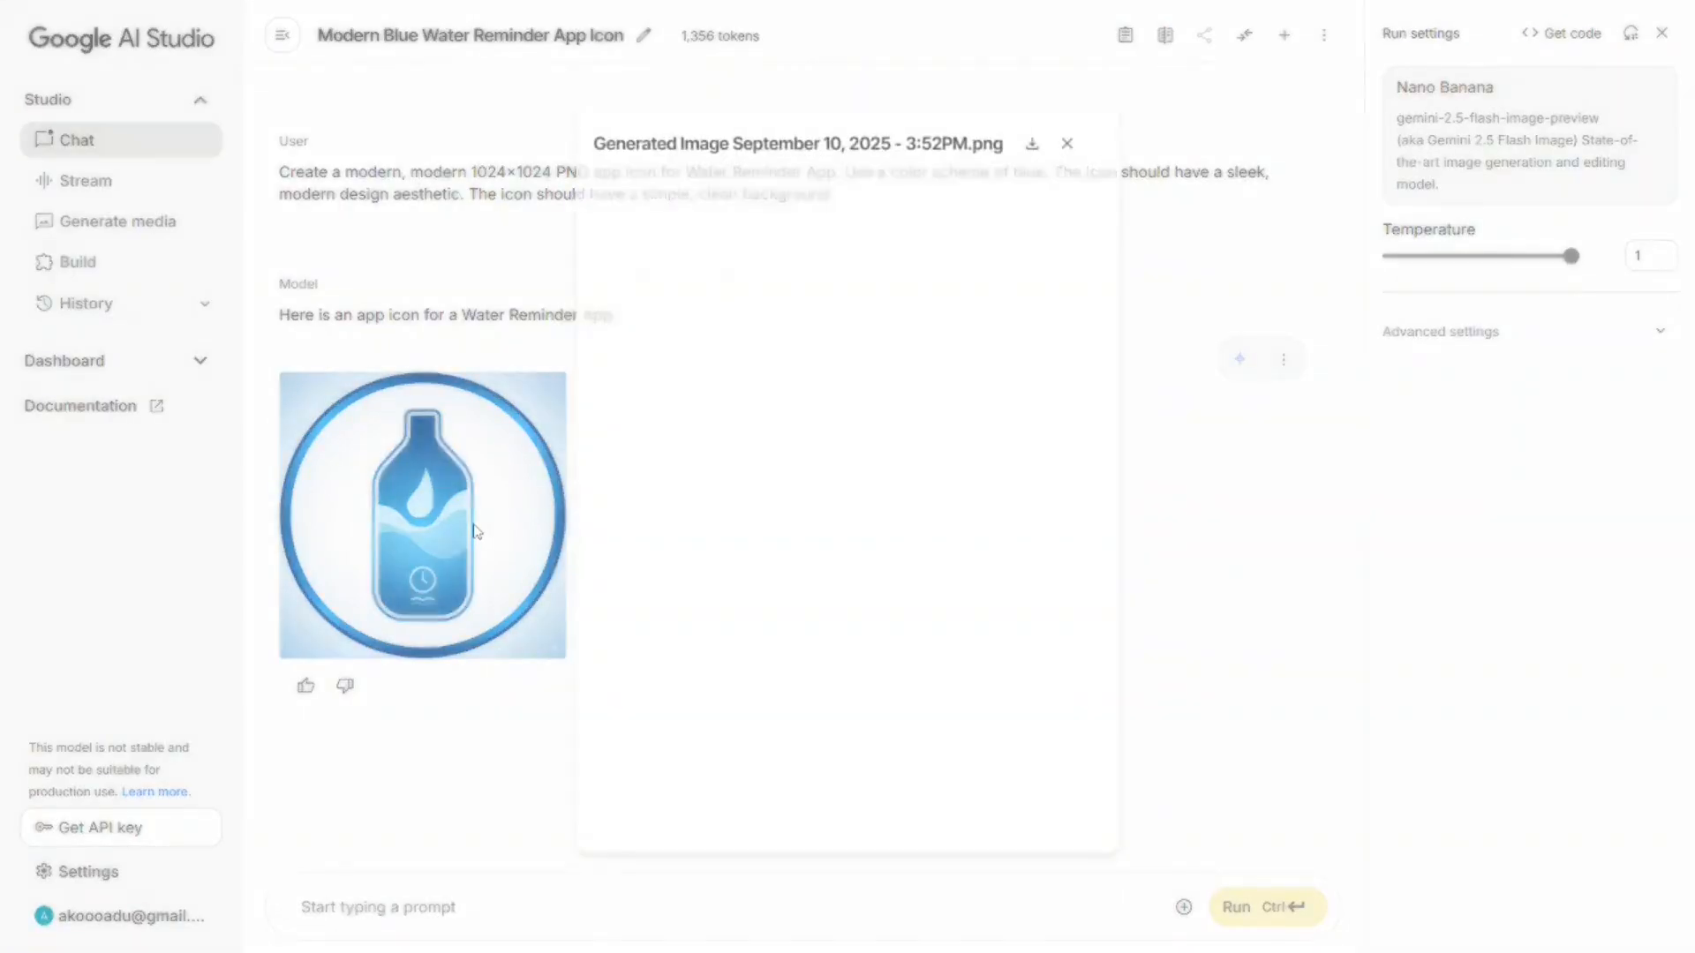
scroll(1383, 650, down, 5)
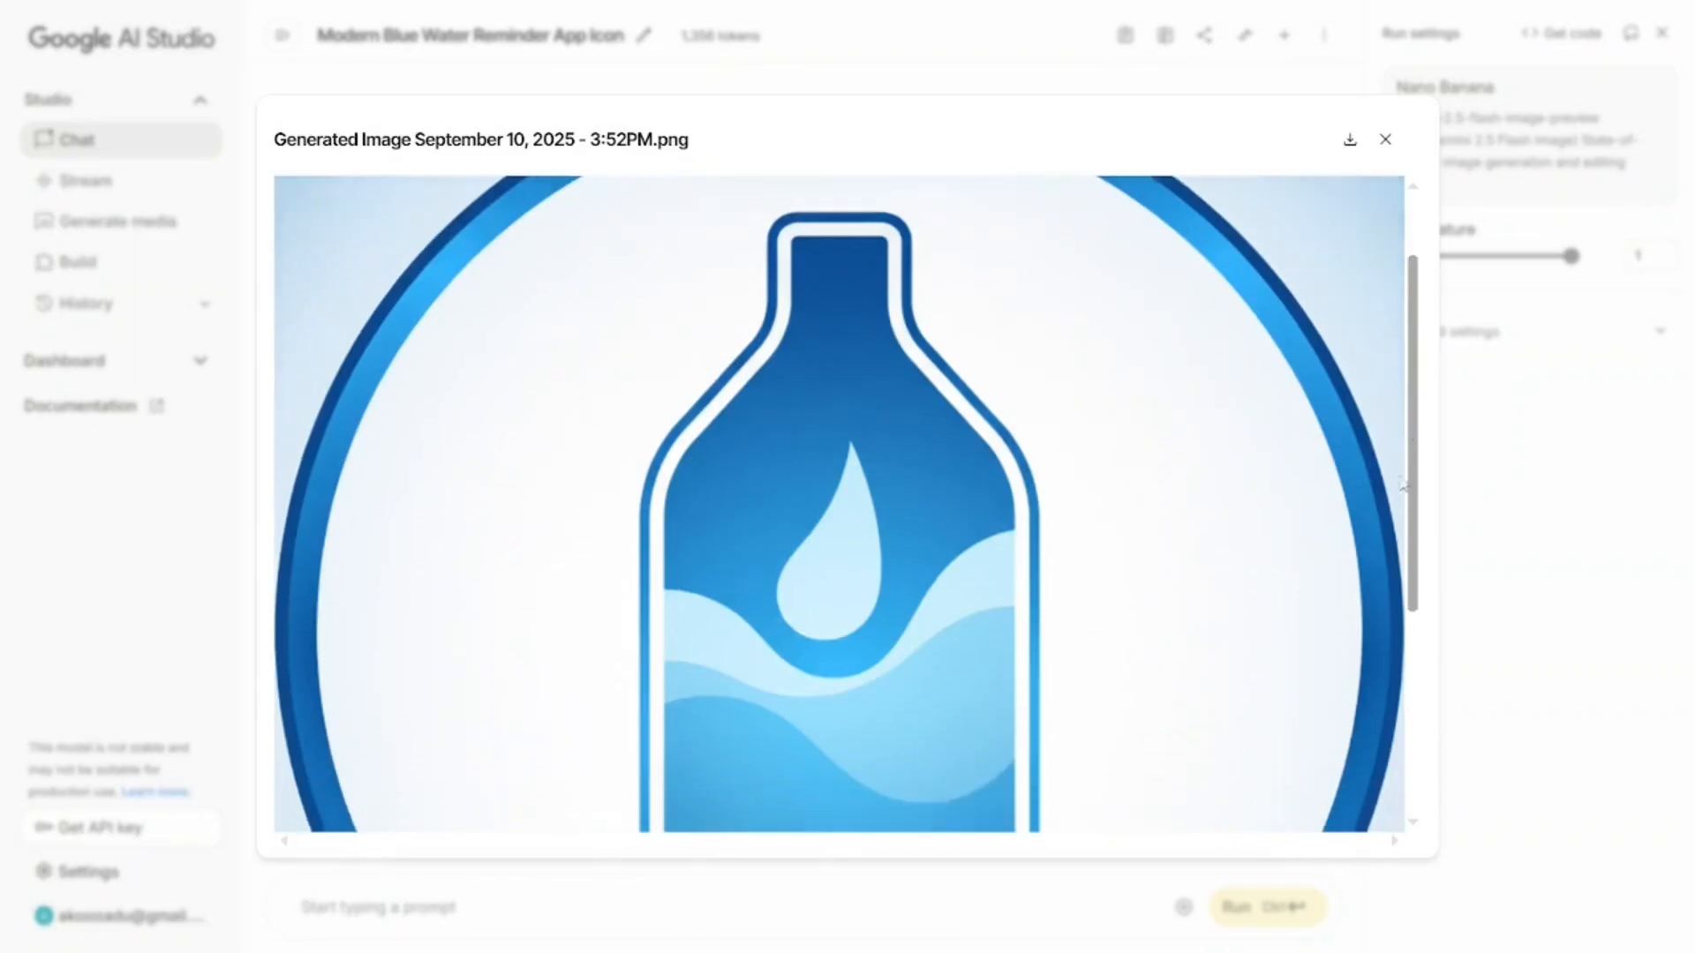
scroll(1383, 650, up, 5)
click(1385, 139)
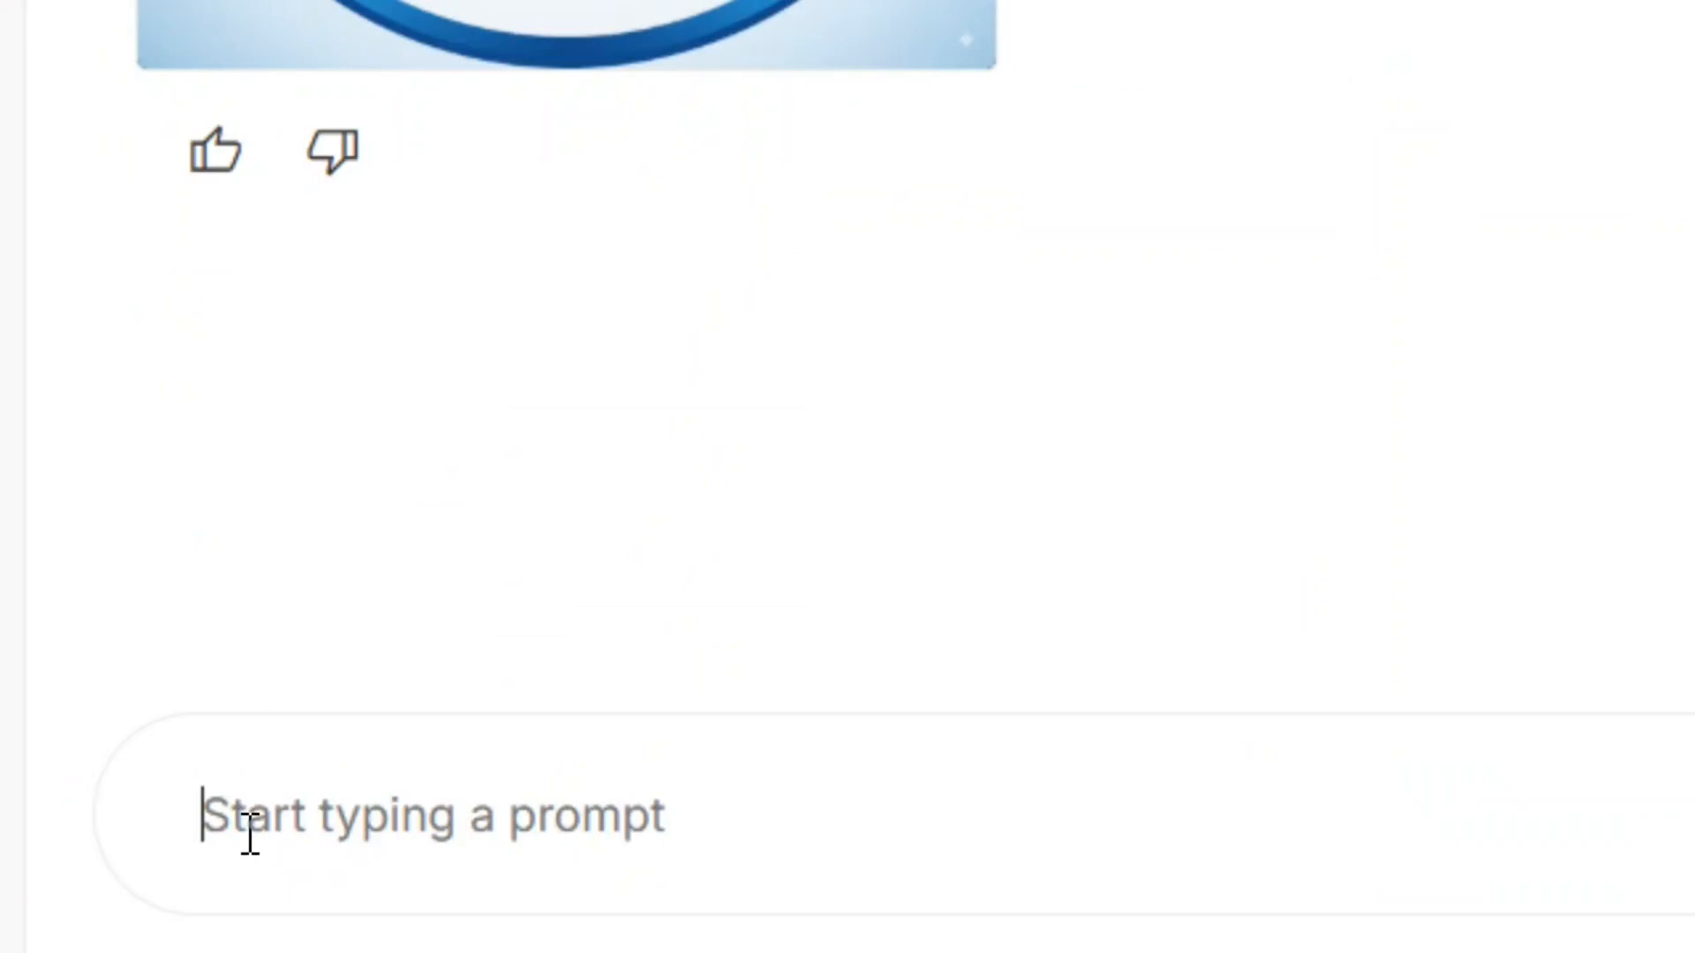
- Inspect the alternative hourglass icon in the full-size preview and close it
click(390, 665)
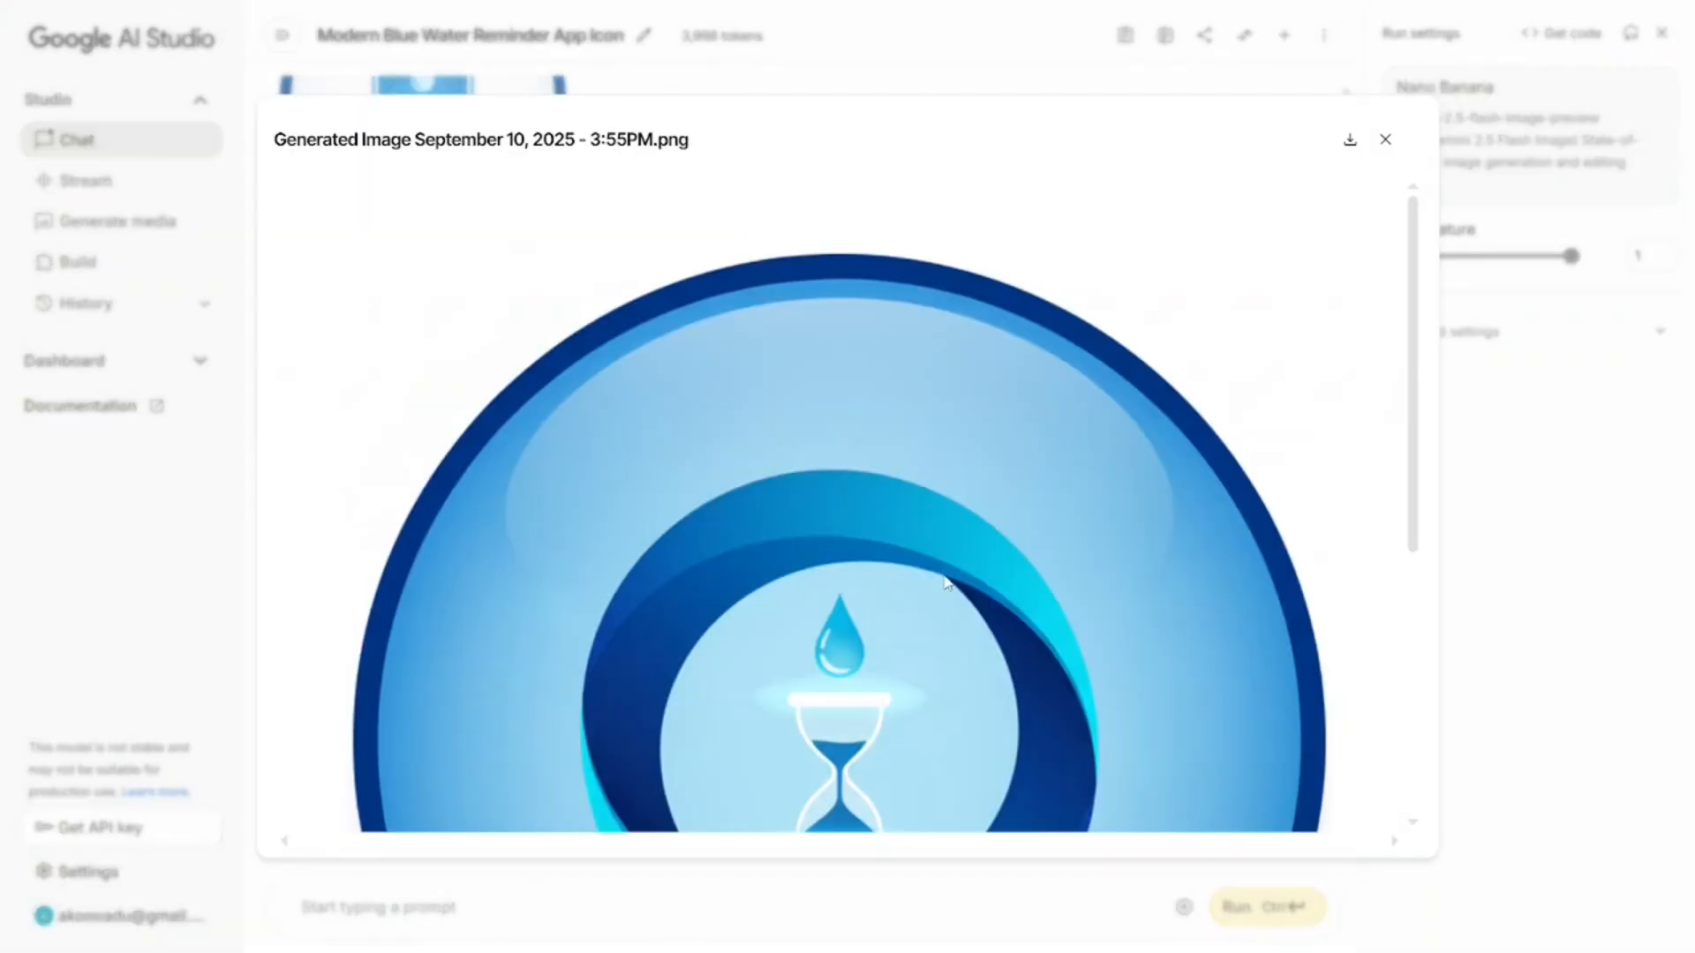
scroll(1407, 583, down, 4)
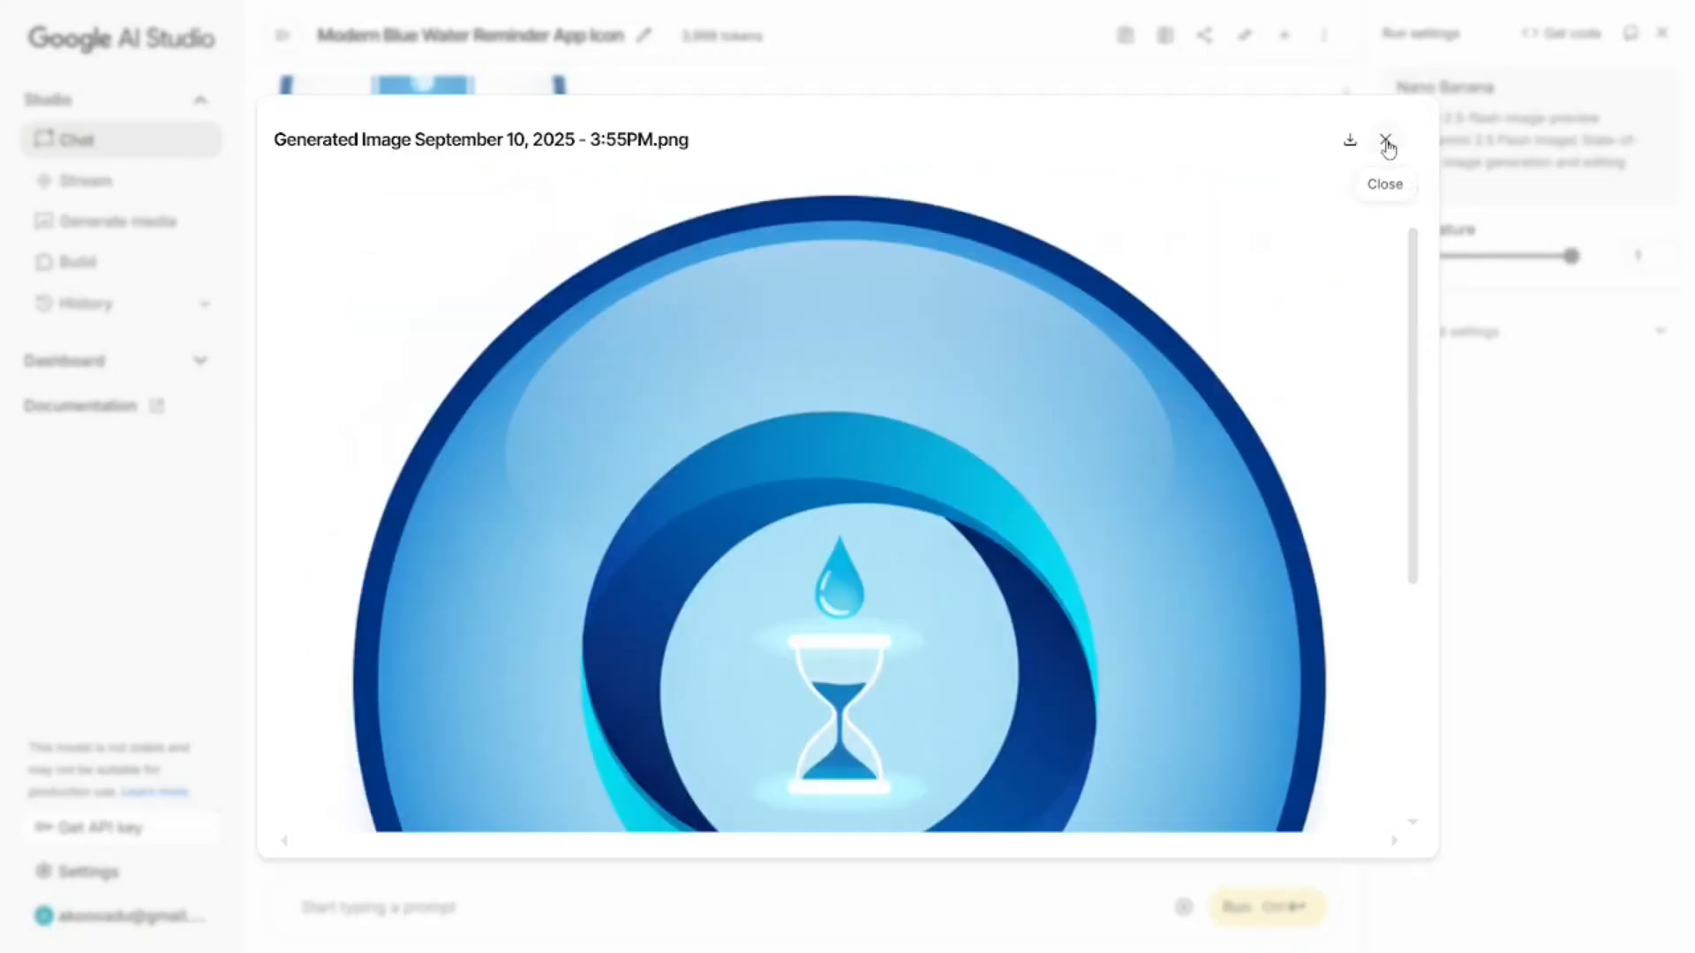
click(1384, 143)
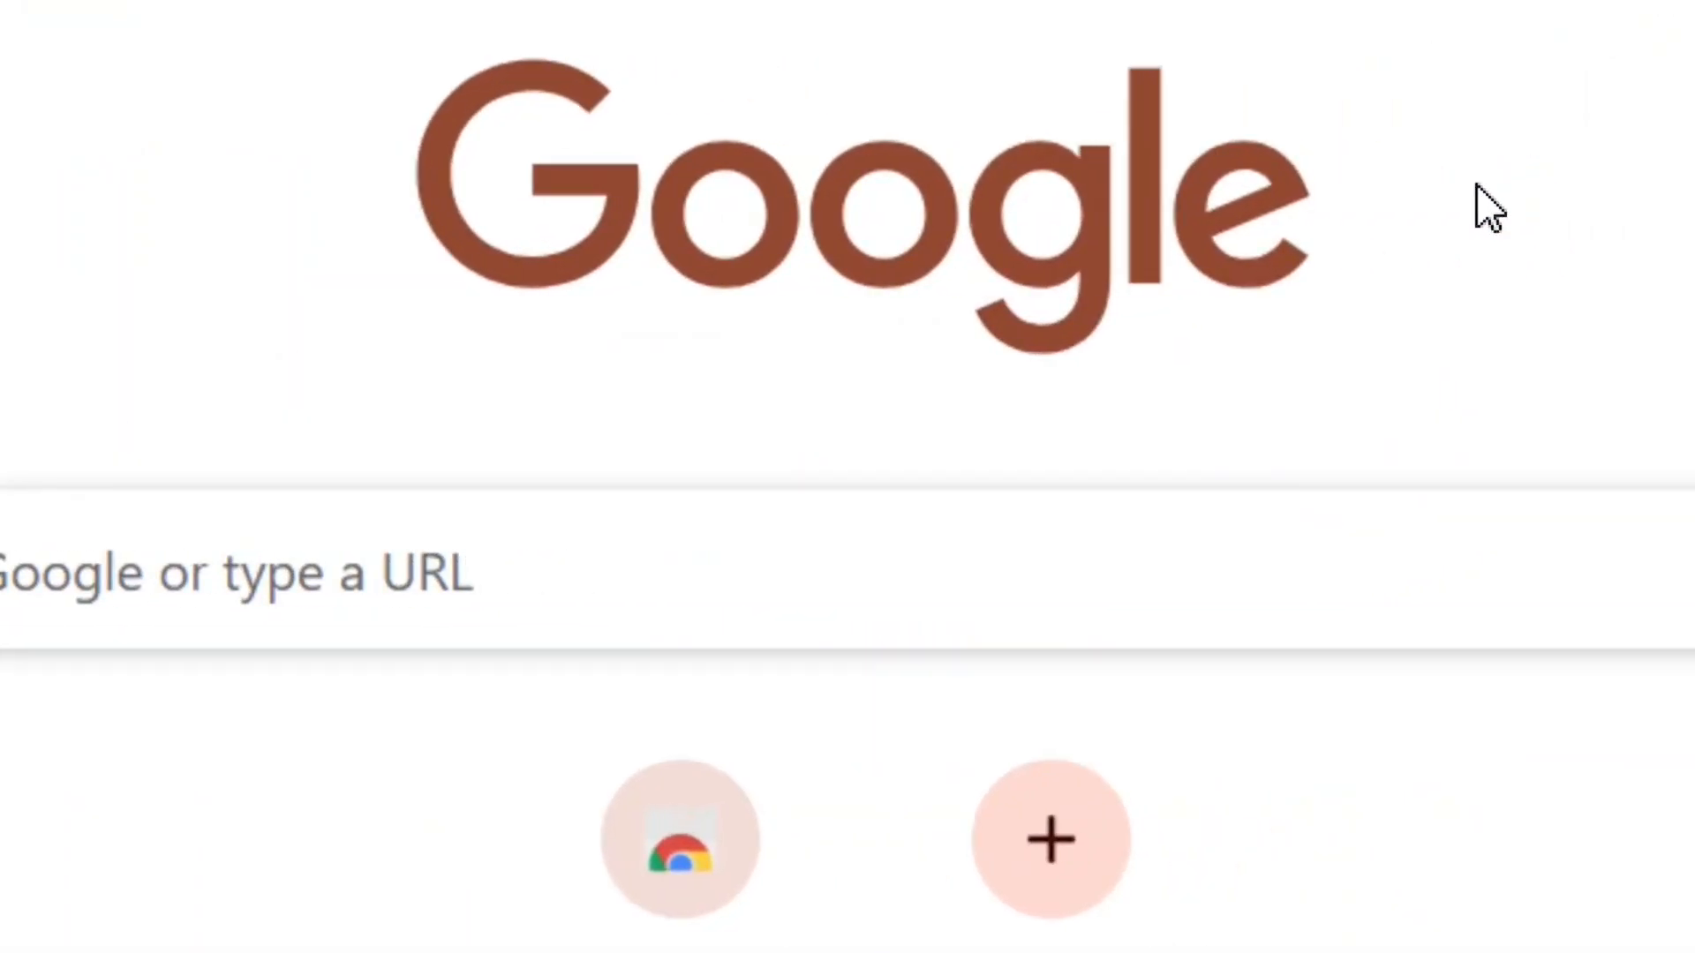
- Search Google for "canva" and open the official Canva website
drag(570, 572, 319, 591)
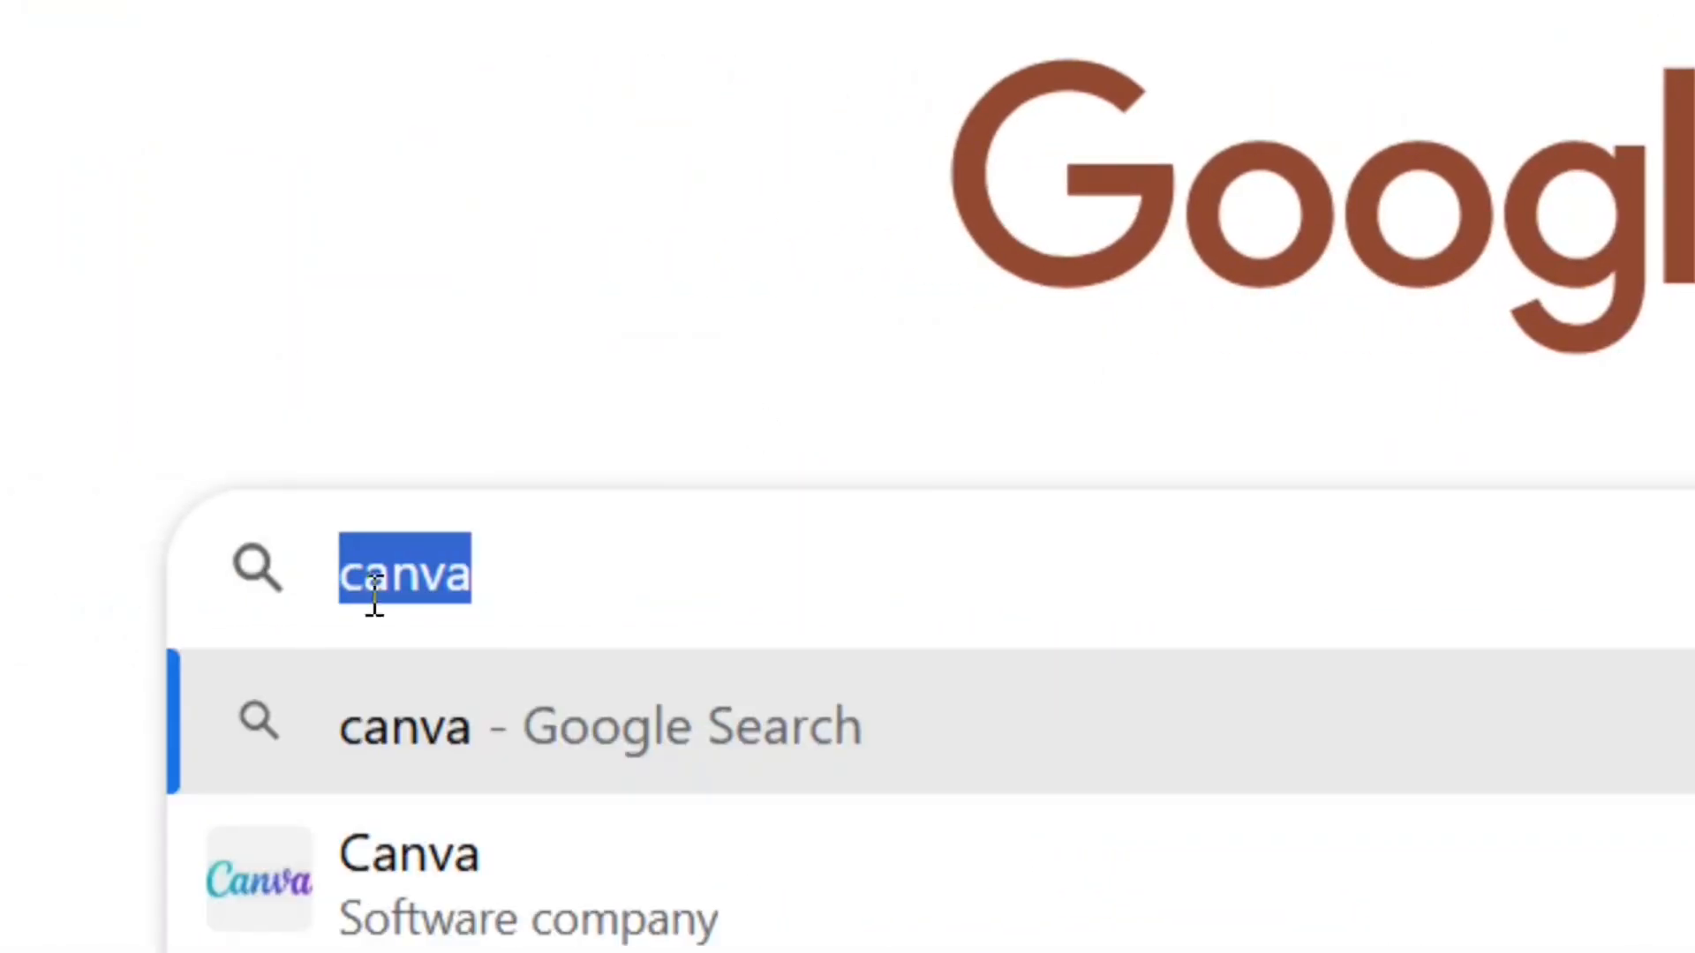
click(669, 589)
key(Return)
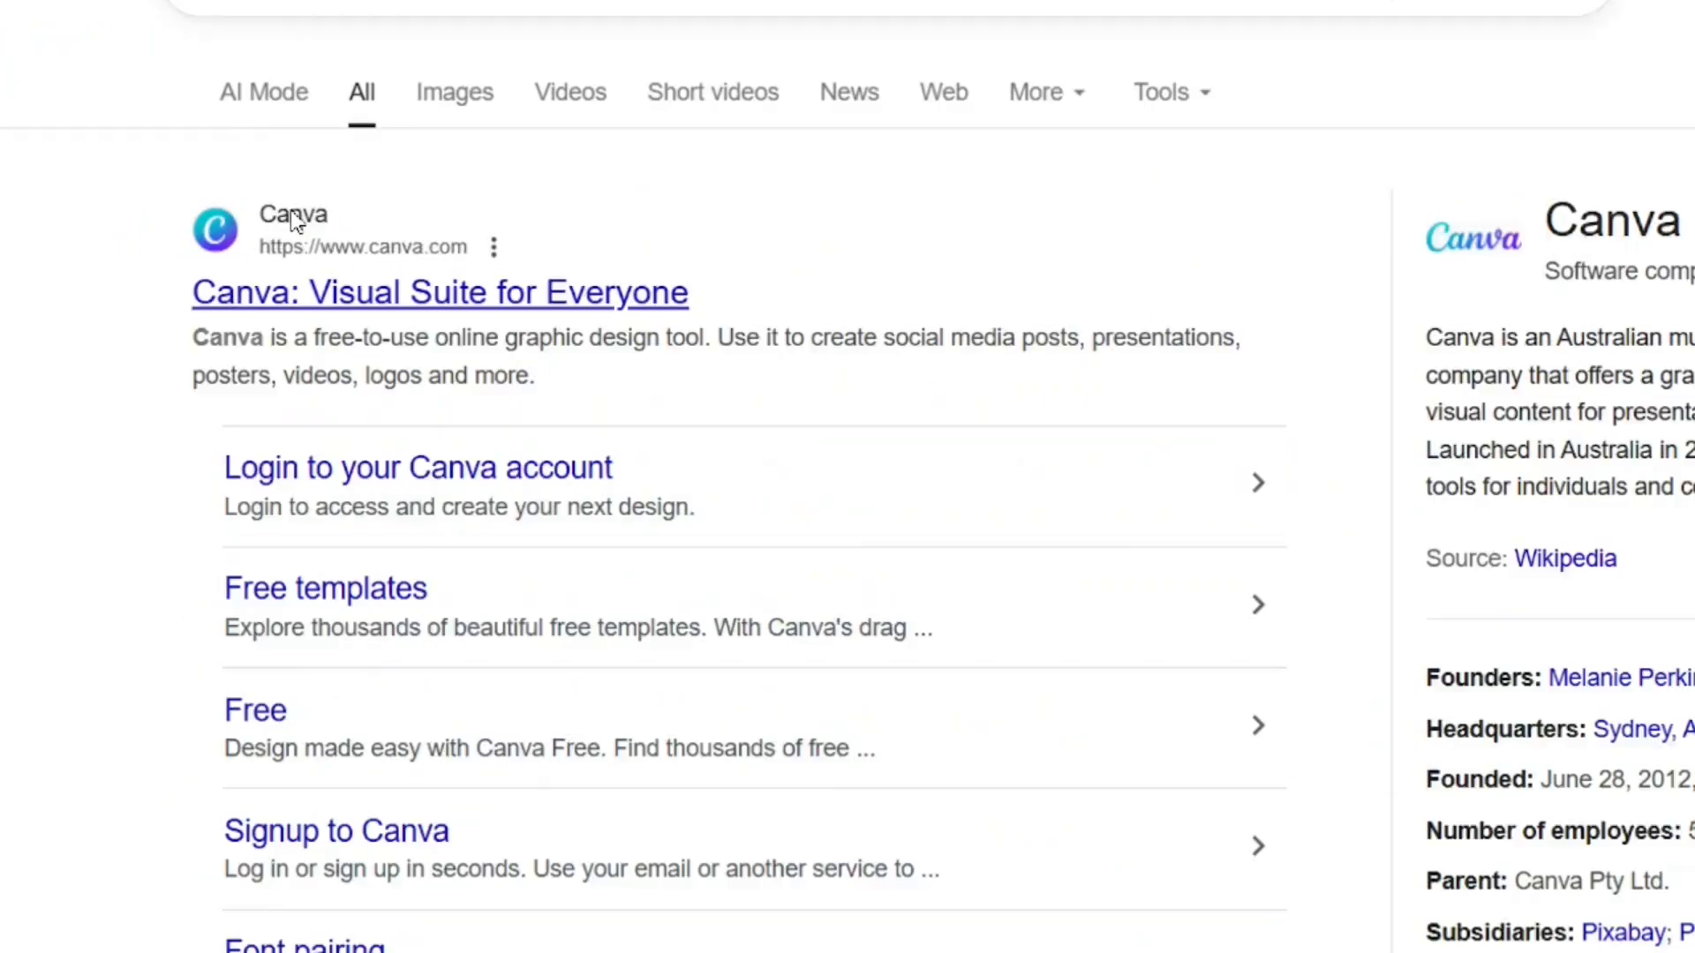
click(426, 237)
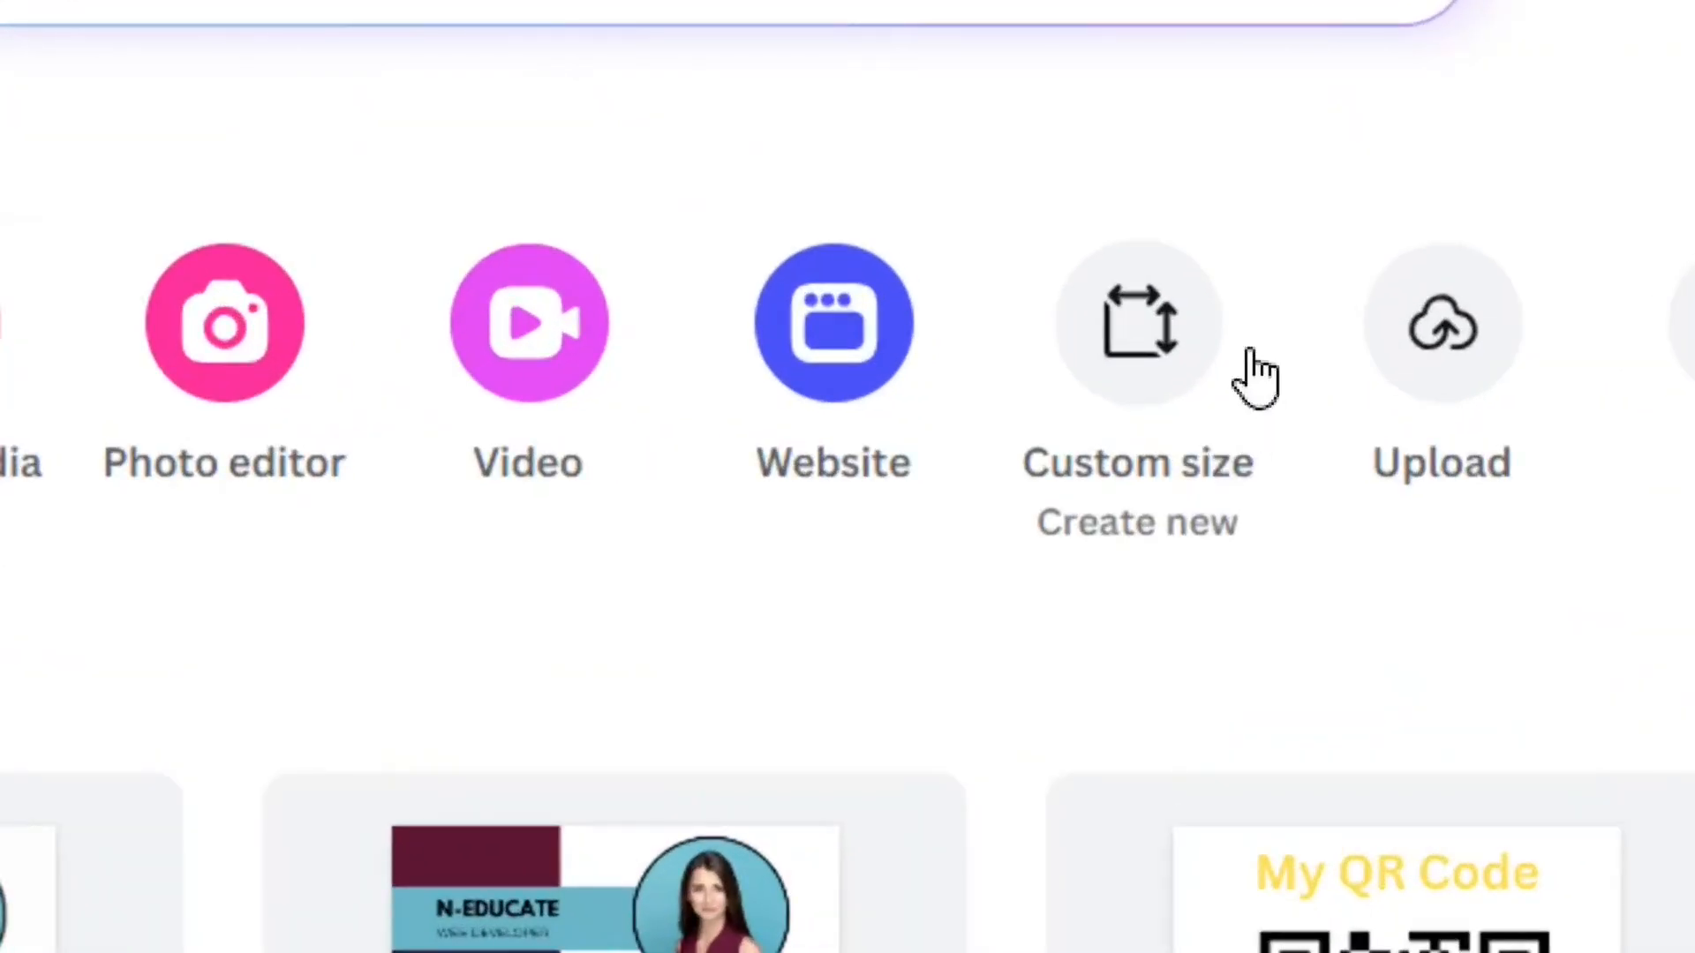
- Create a new custom-size design of 1024 × 1024 px
click(1136, 380)
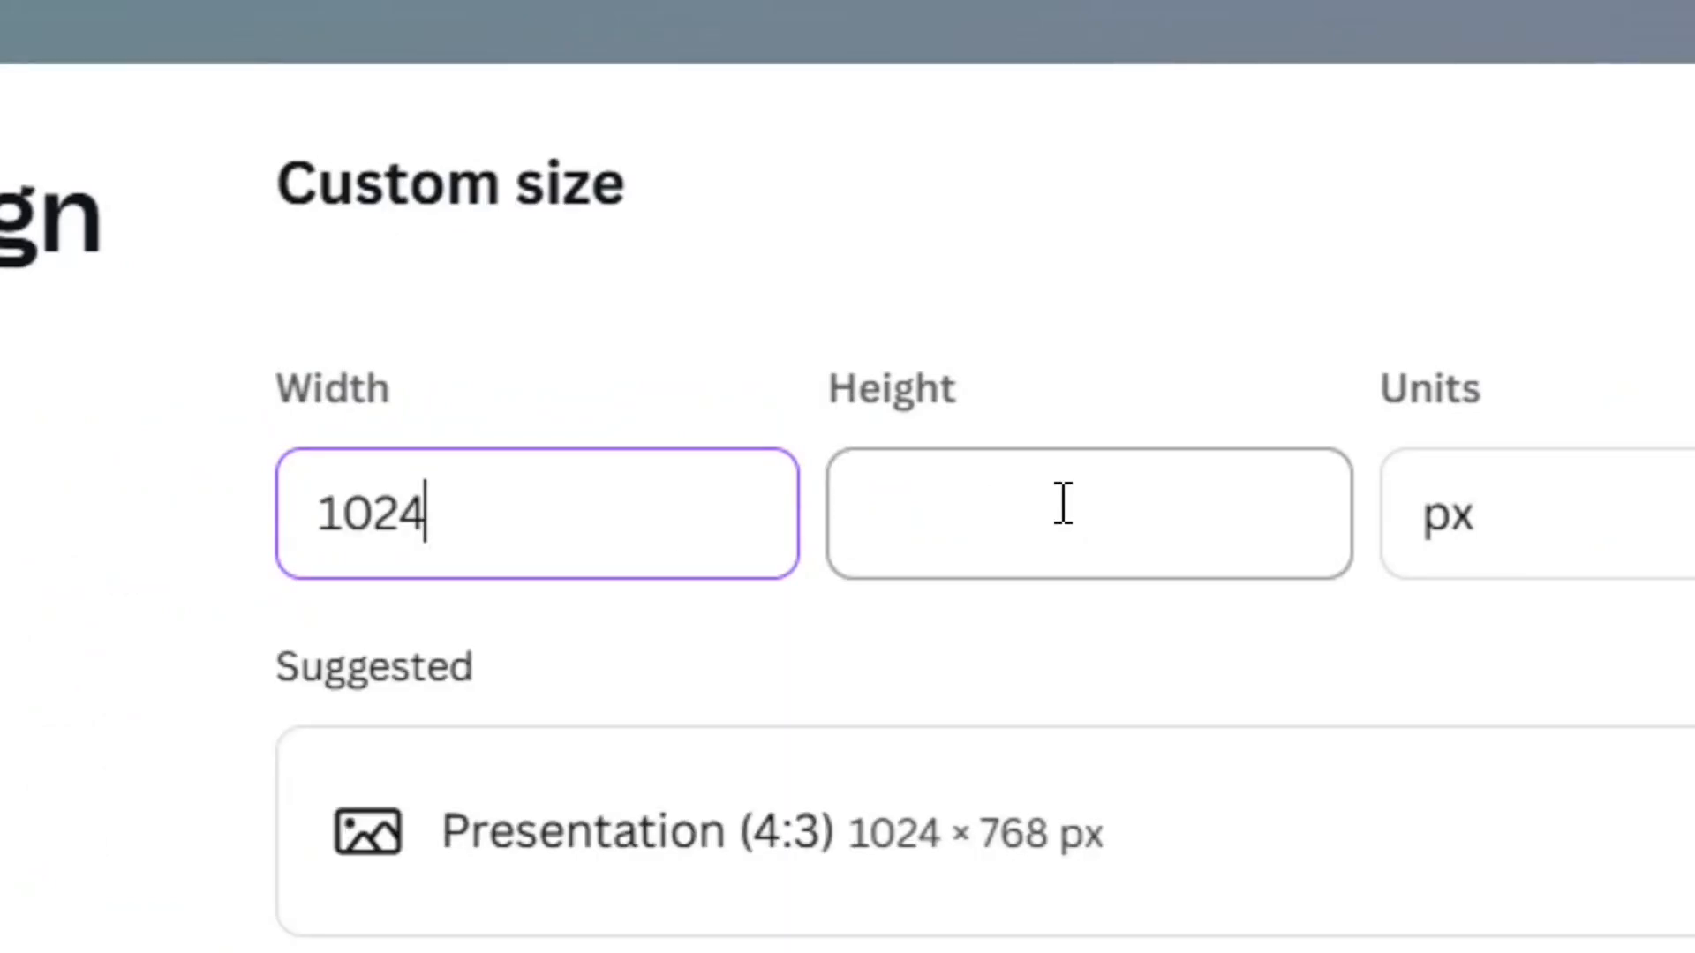
click(1081, 530)
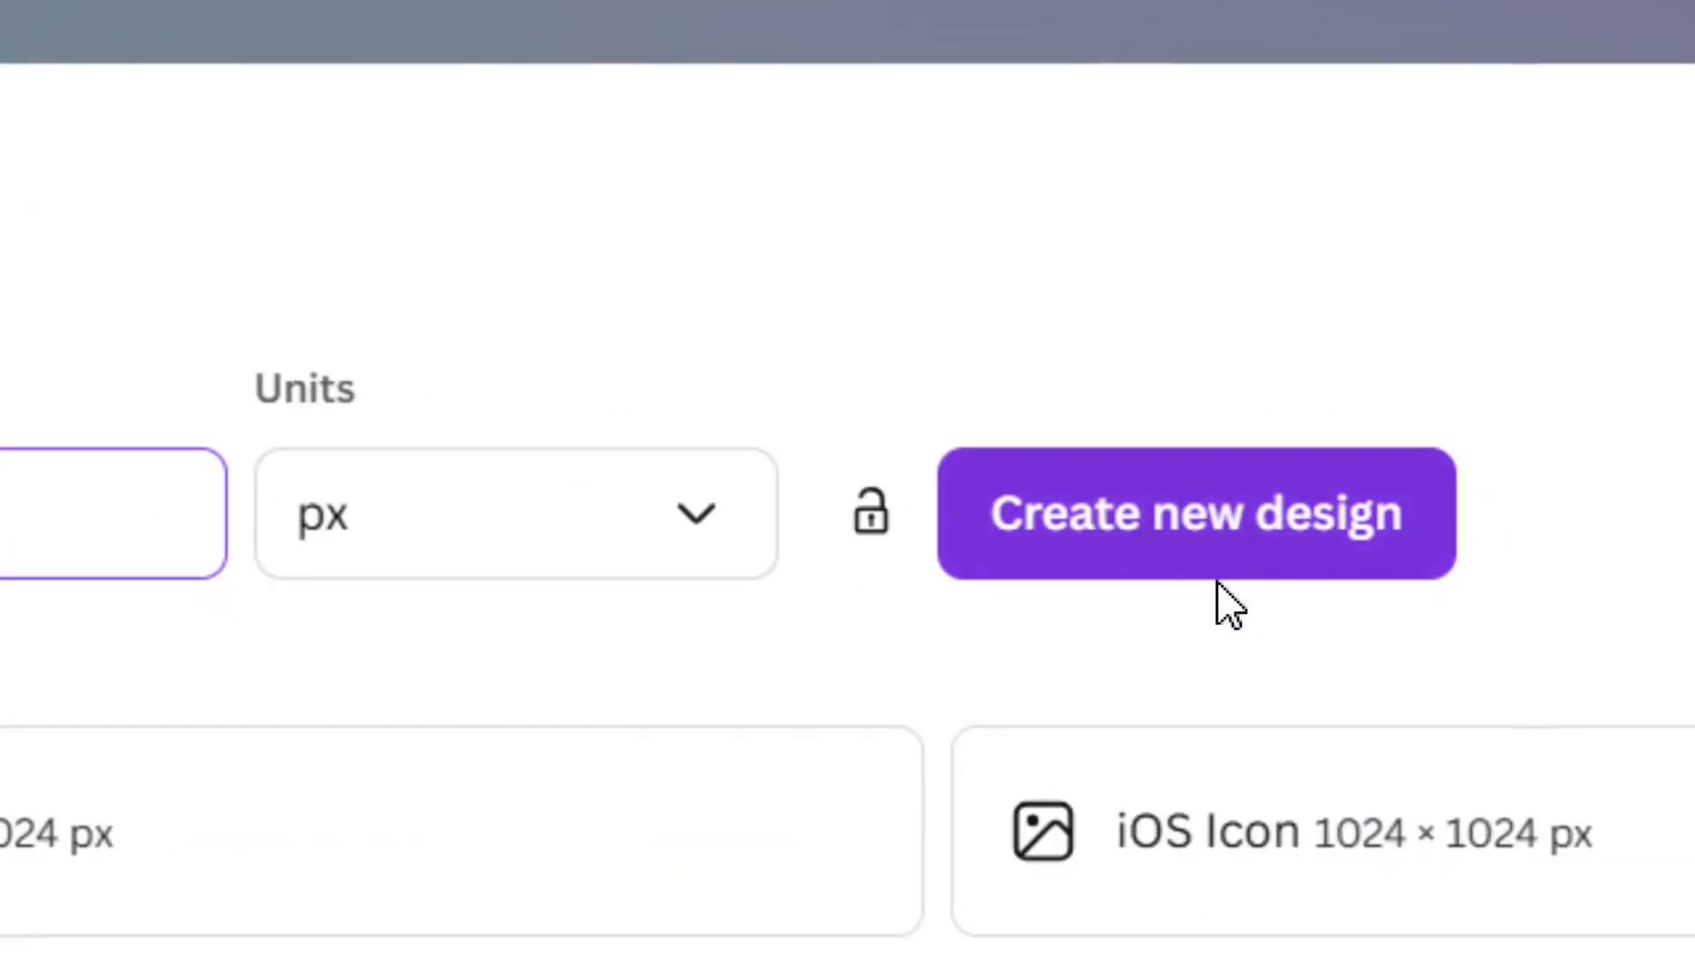
click(1233, 539)
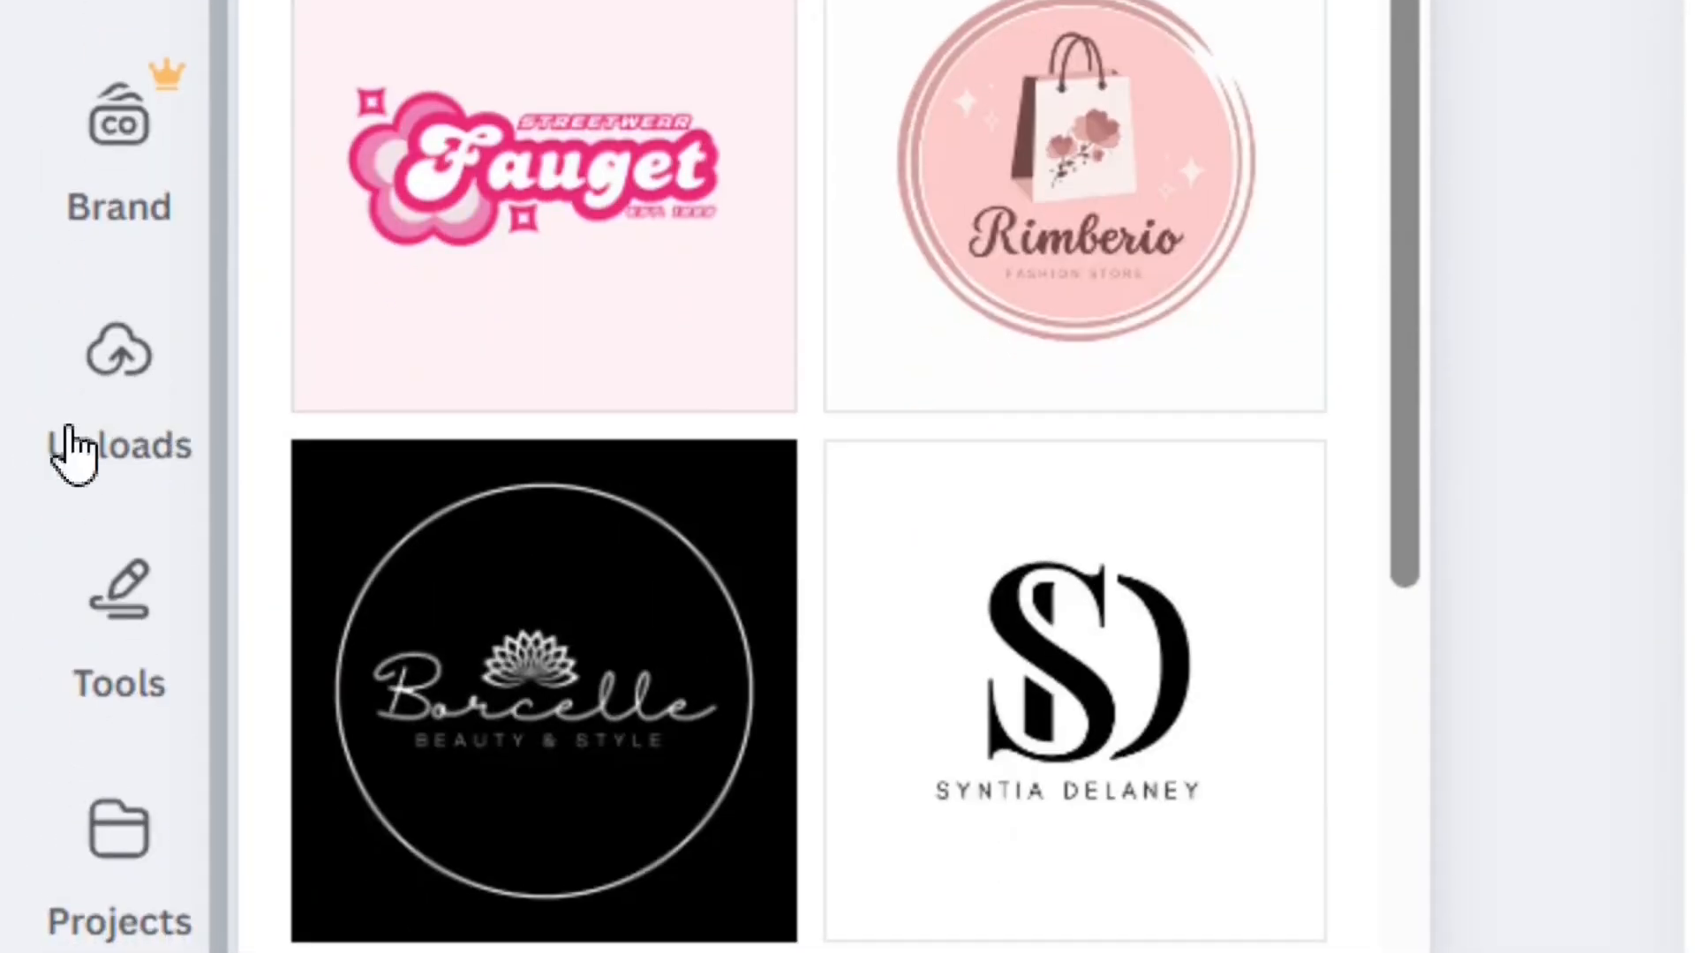
- Upload the generated water bottle icon file from the computer to the design's uploads
click(131, 377)
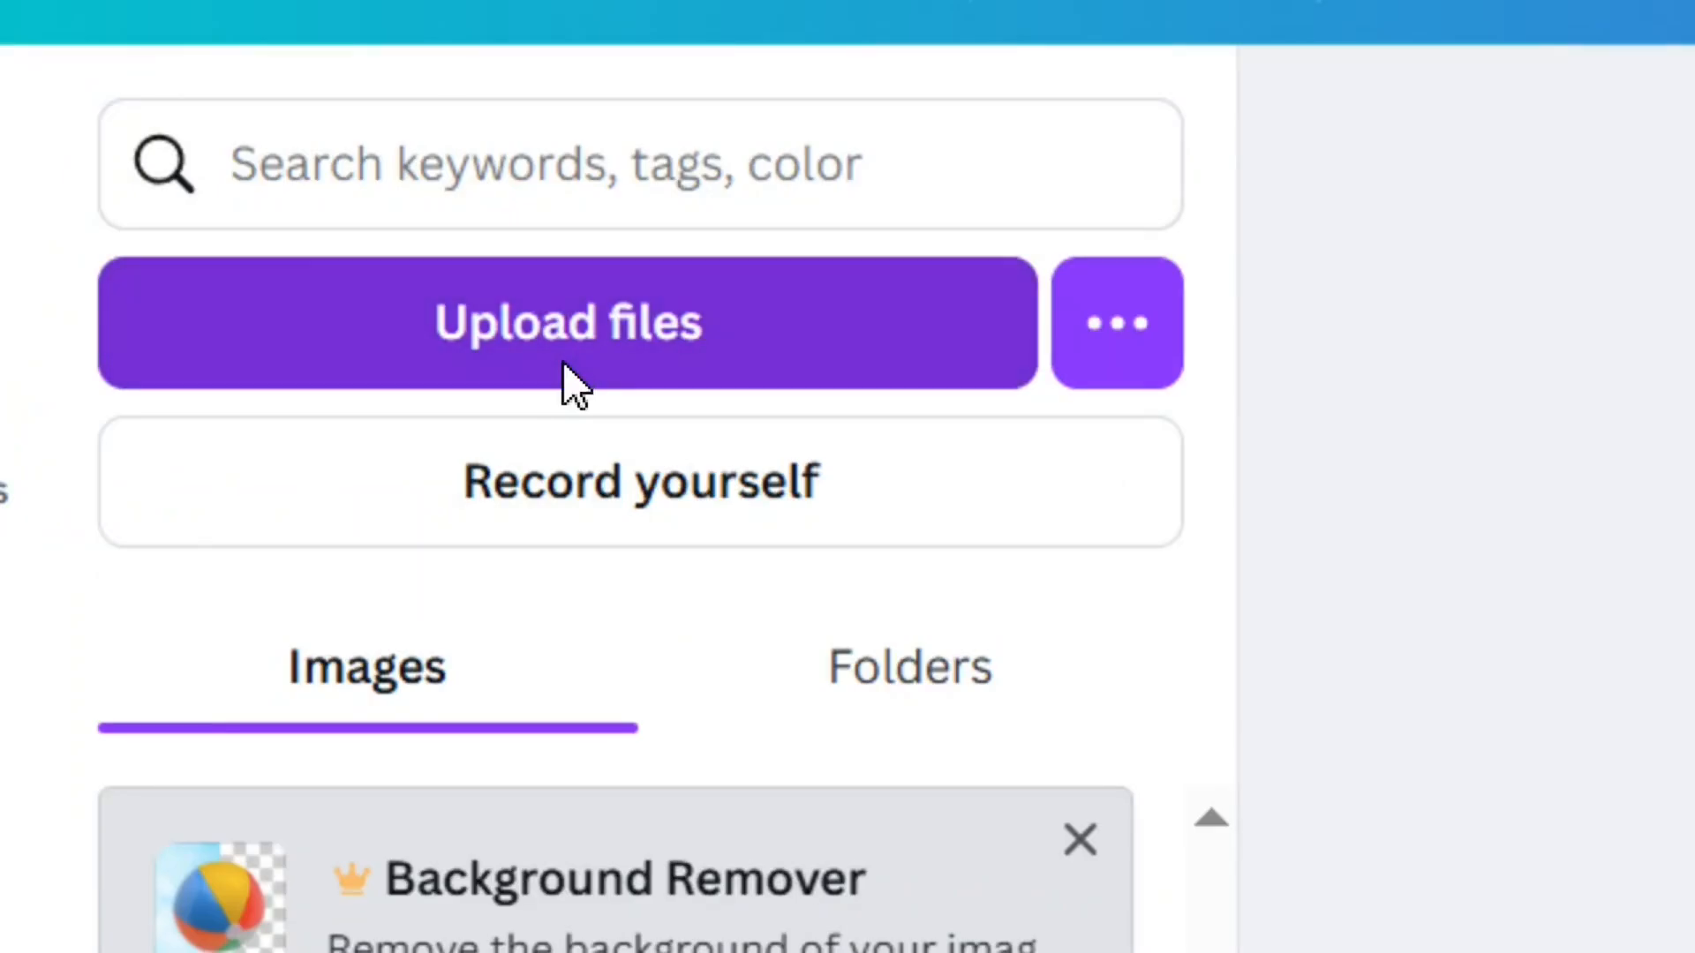
click(572, 381)
drag(266, 450, 284, 388)
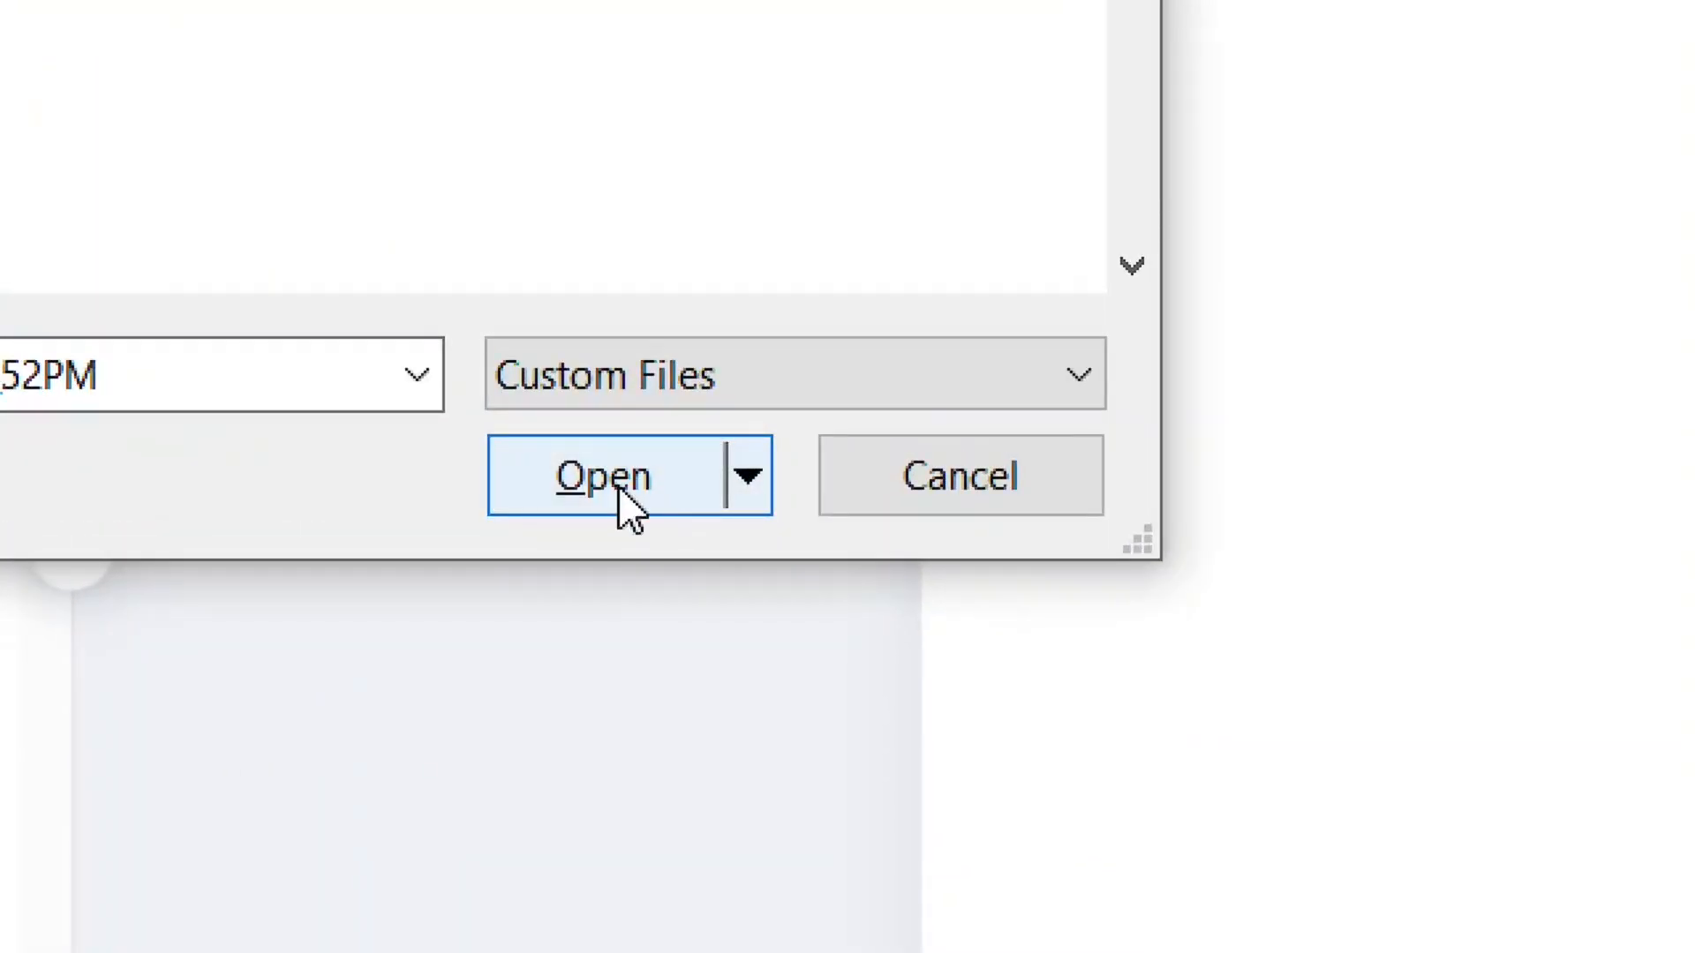
click(618, 486)
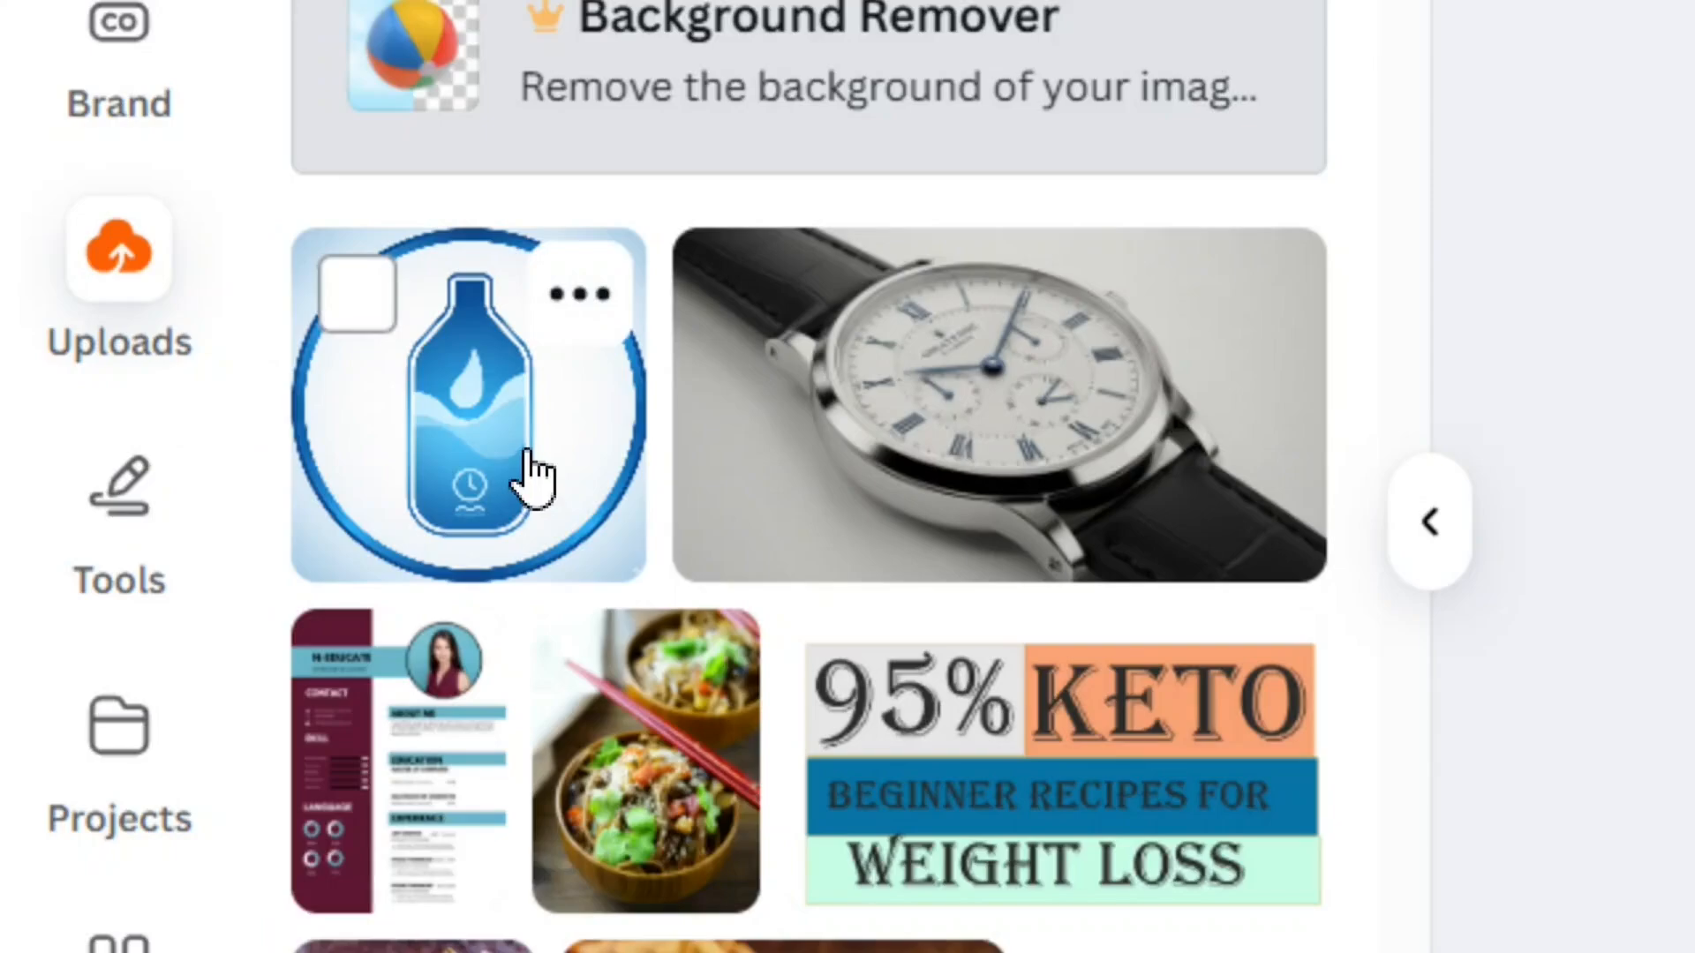
- Place the uploaded water bottle icon on the blank canvas and enlarge it from its upper-right corner
drag(530, 477, 1694, 302)
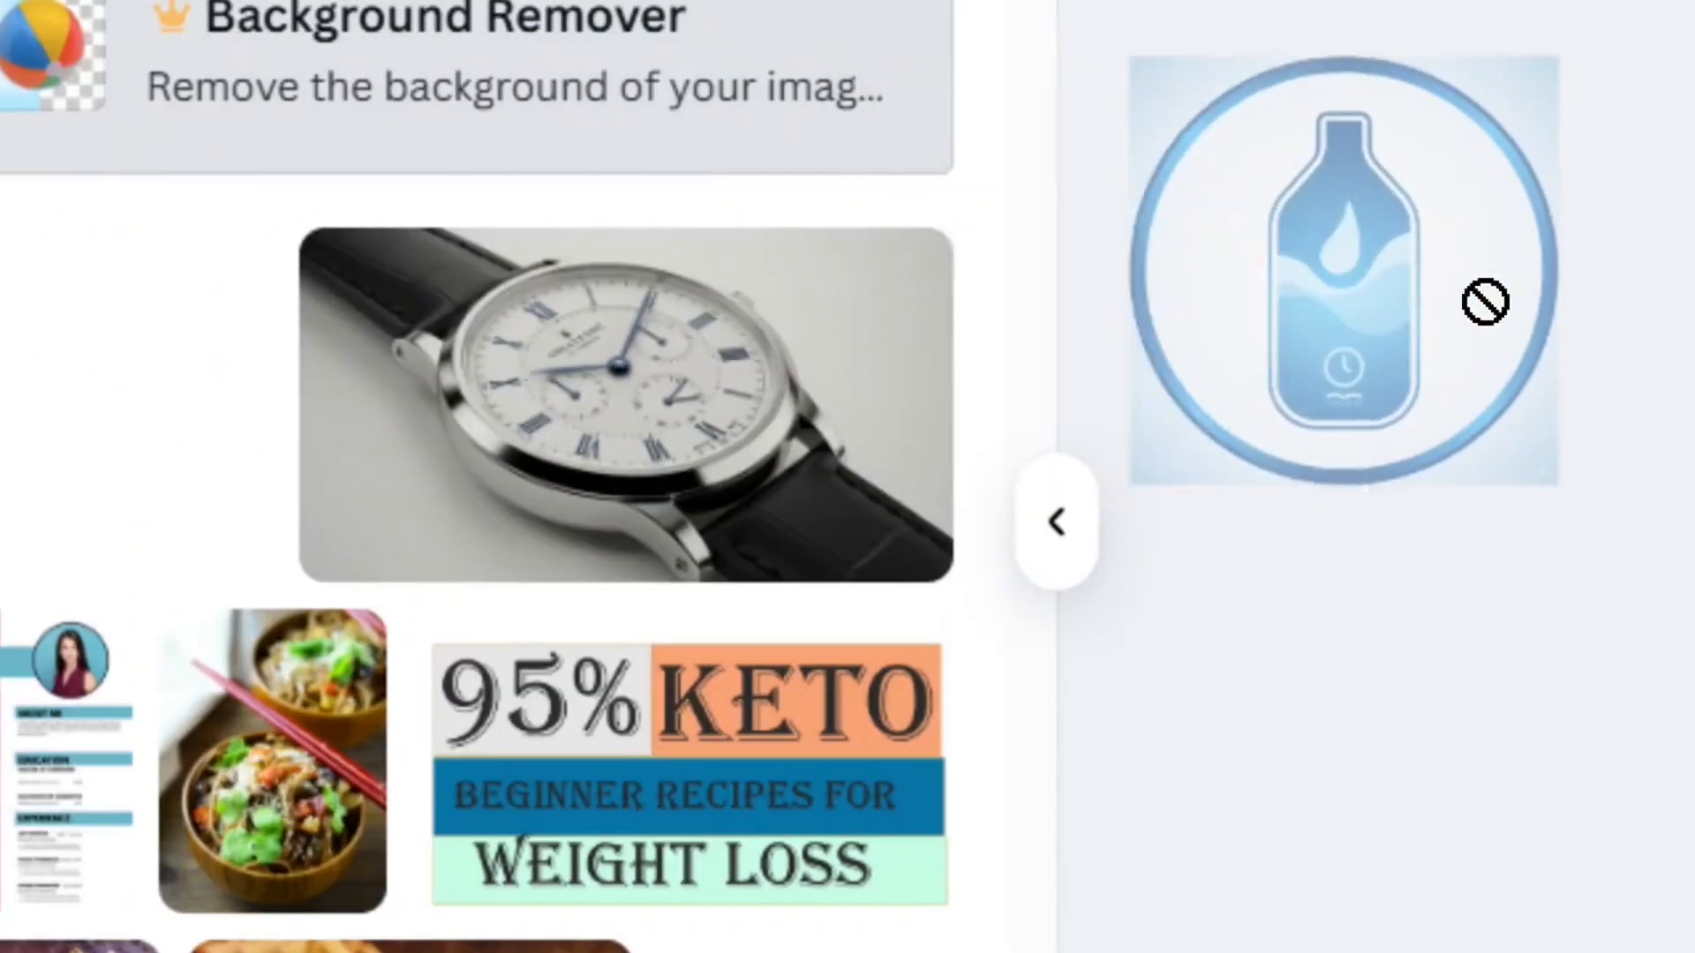
drag(1486, 302, 938, 390)
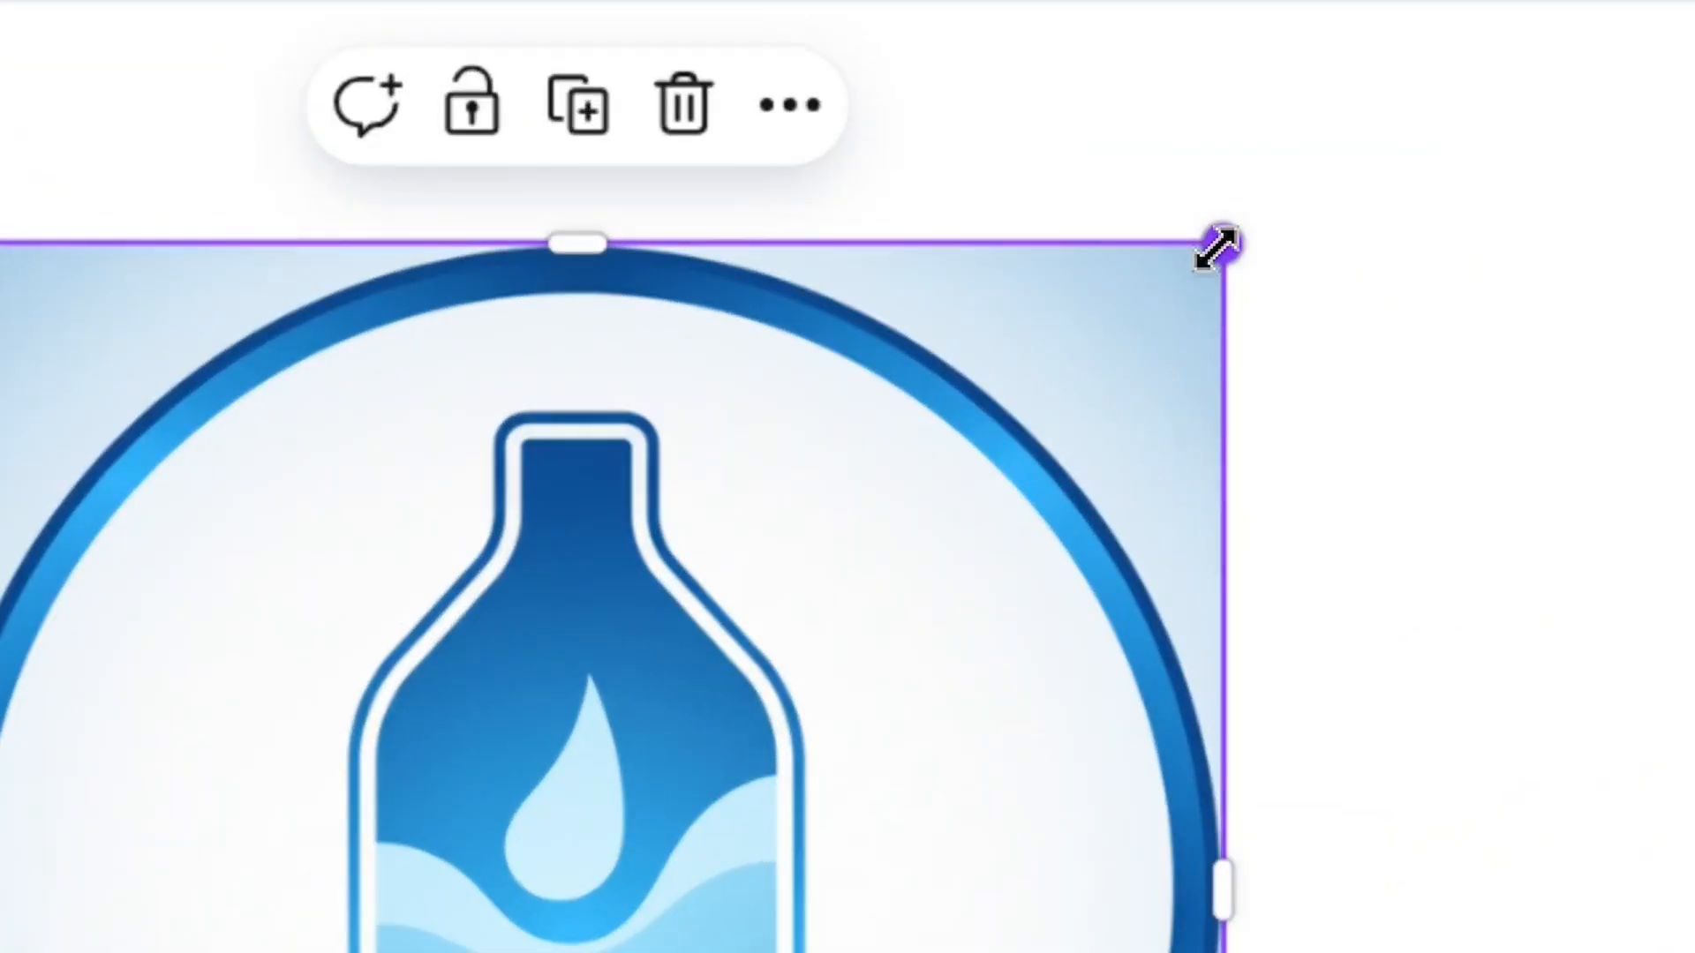
drag(1221, 247, 1363, 146)
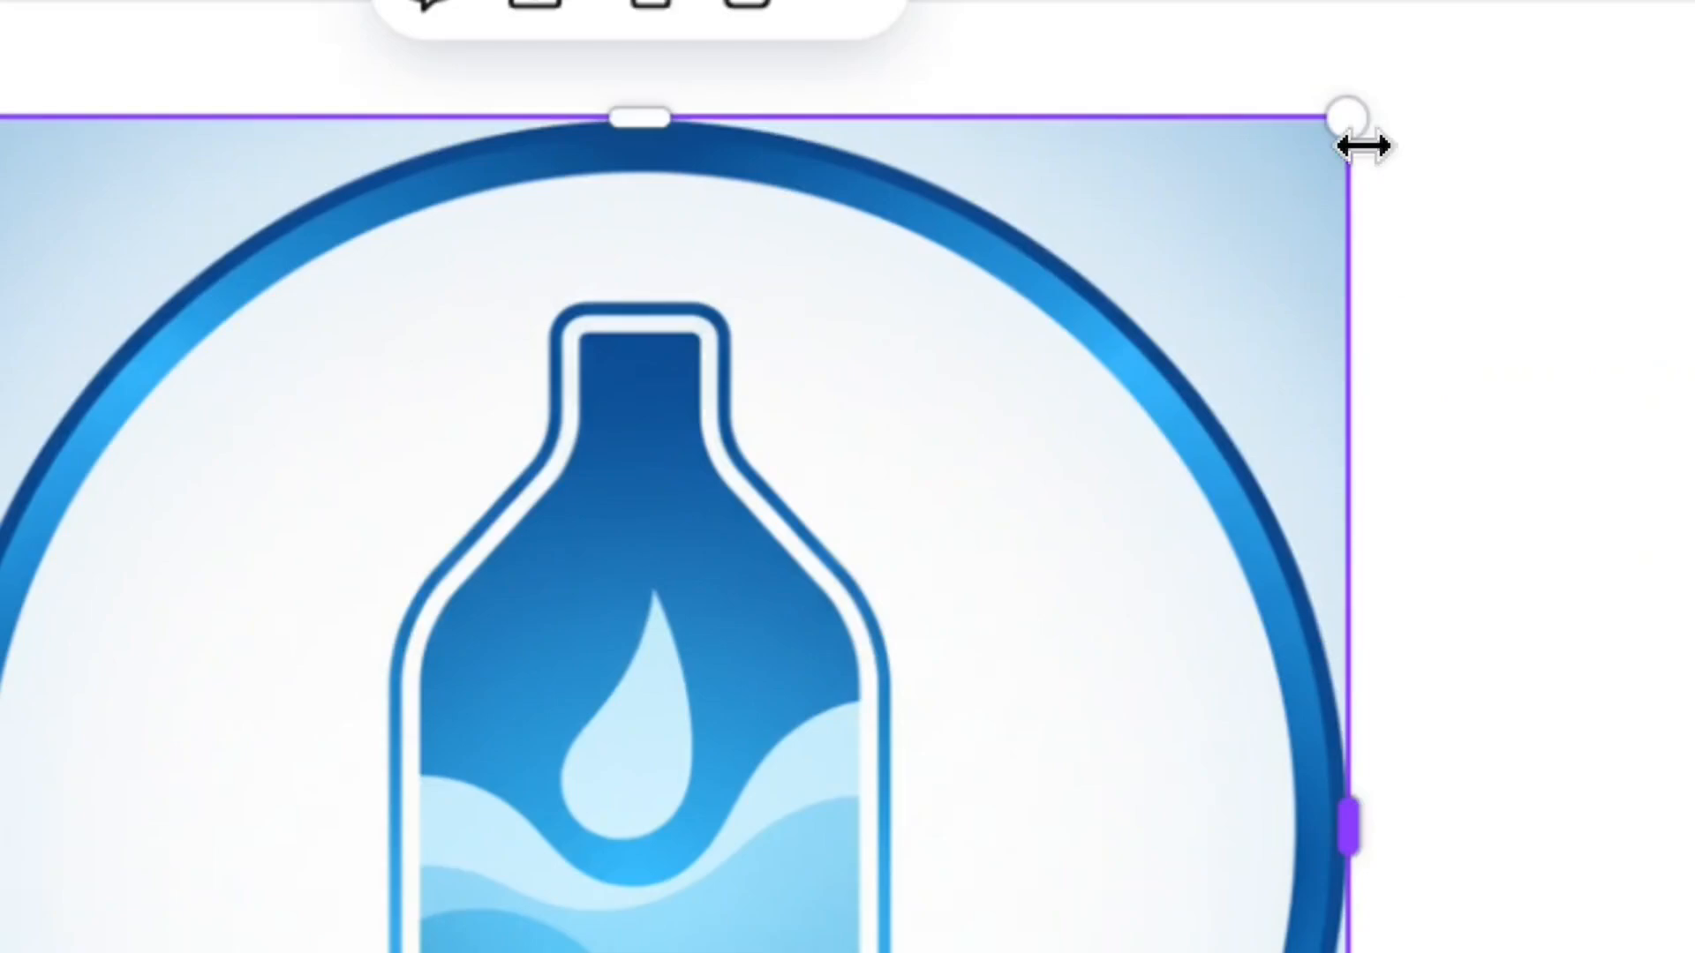
- Stretch the water bottle icon outward until it covers the whole canvas
drag(1363, 519, 1374, 519)
drag(1375, 519, 1411, 519)
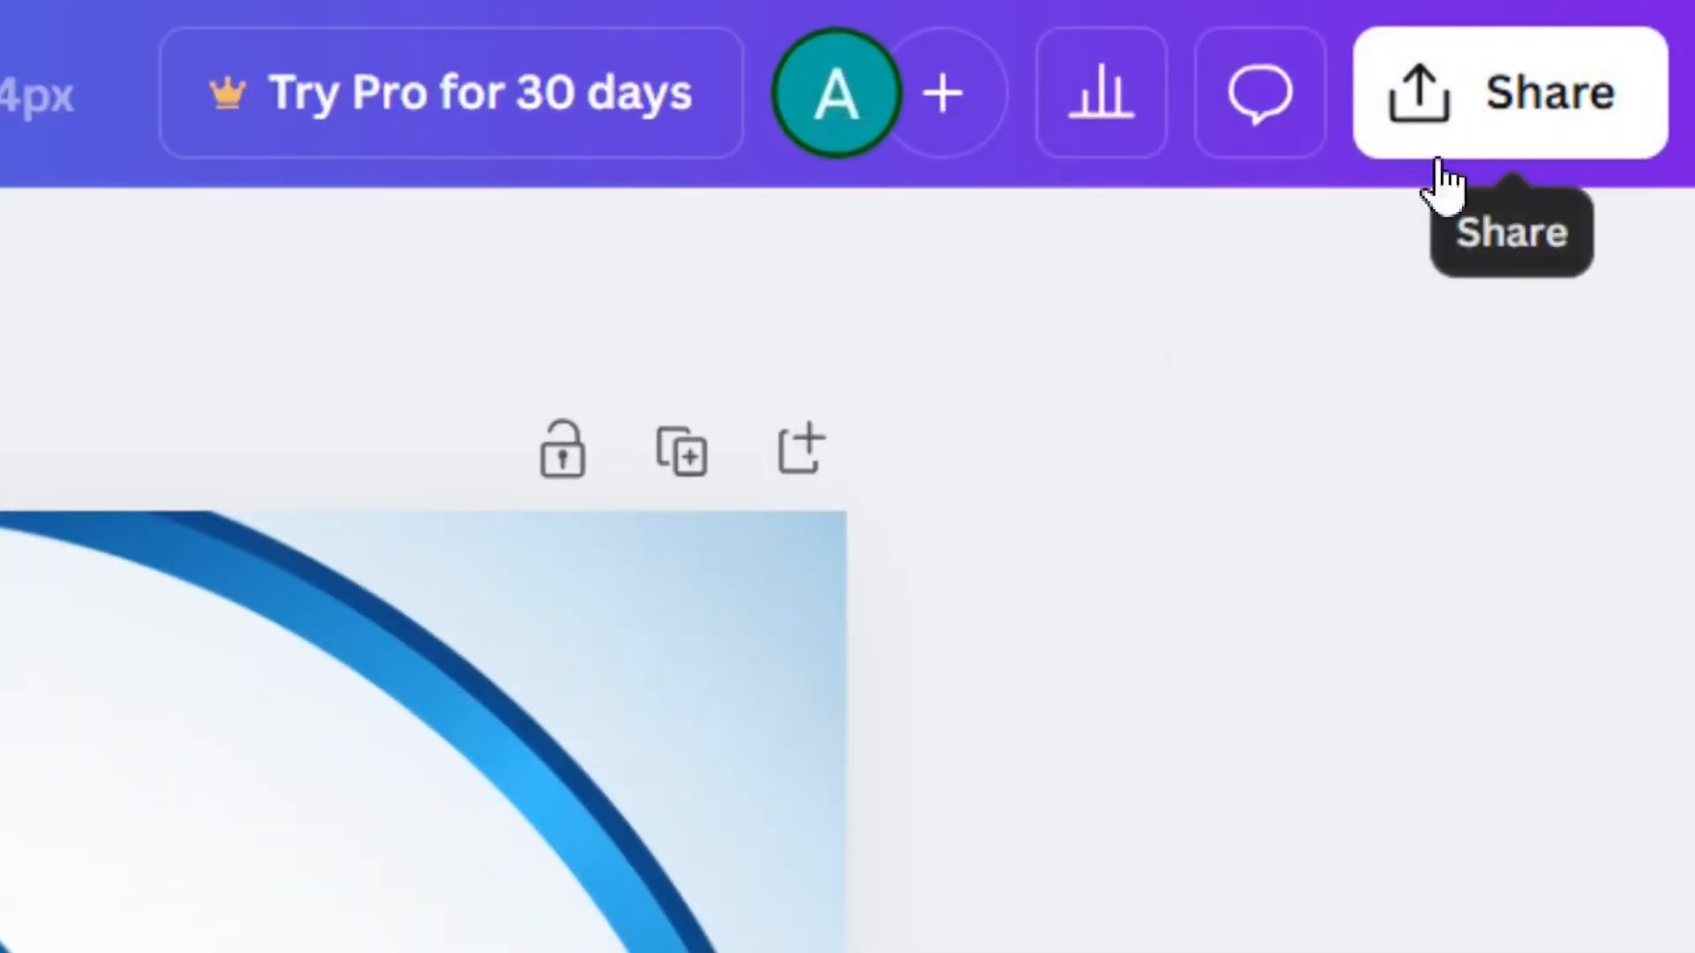
- Download the finished icon design as a PNG and open the downloaded file
click(1562, 132)
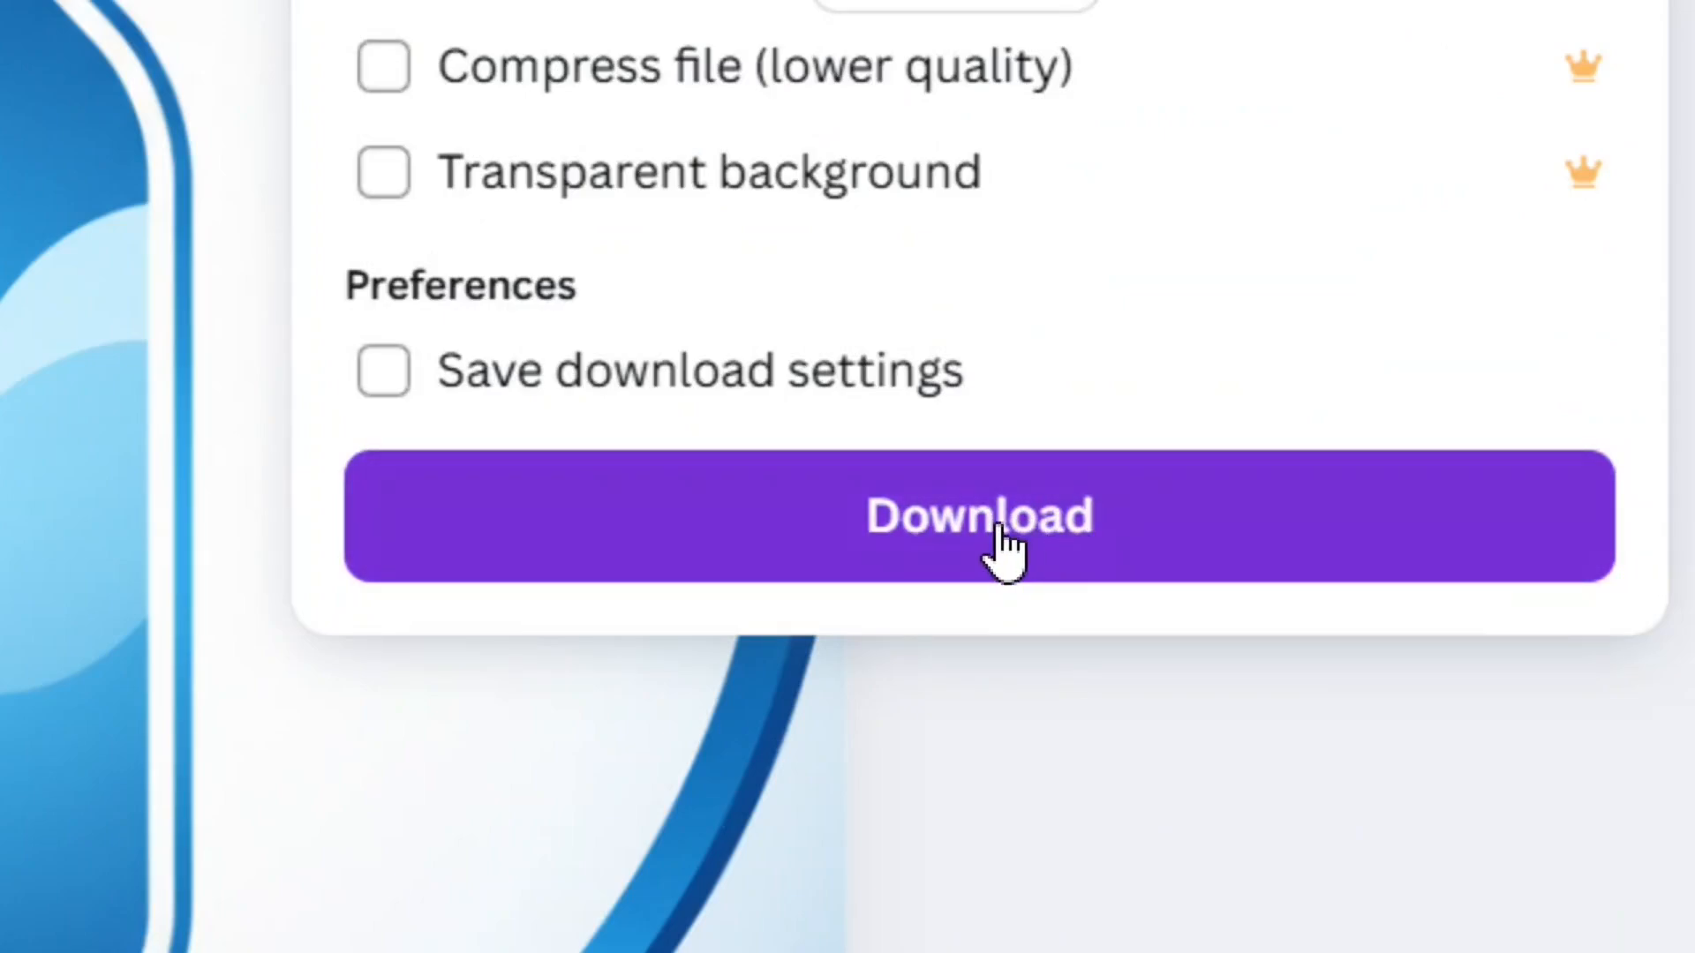
click(995, 540)
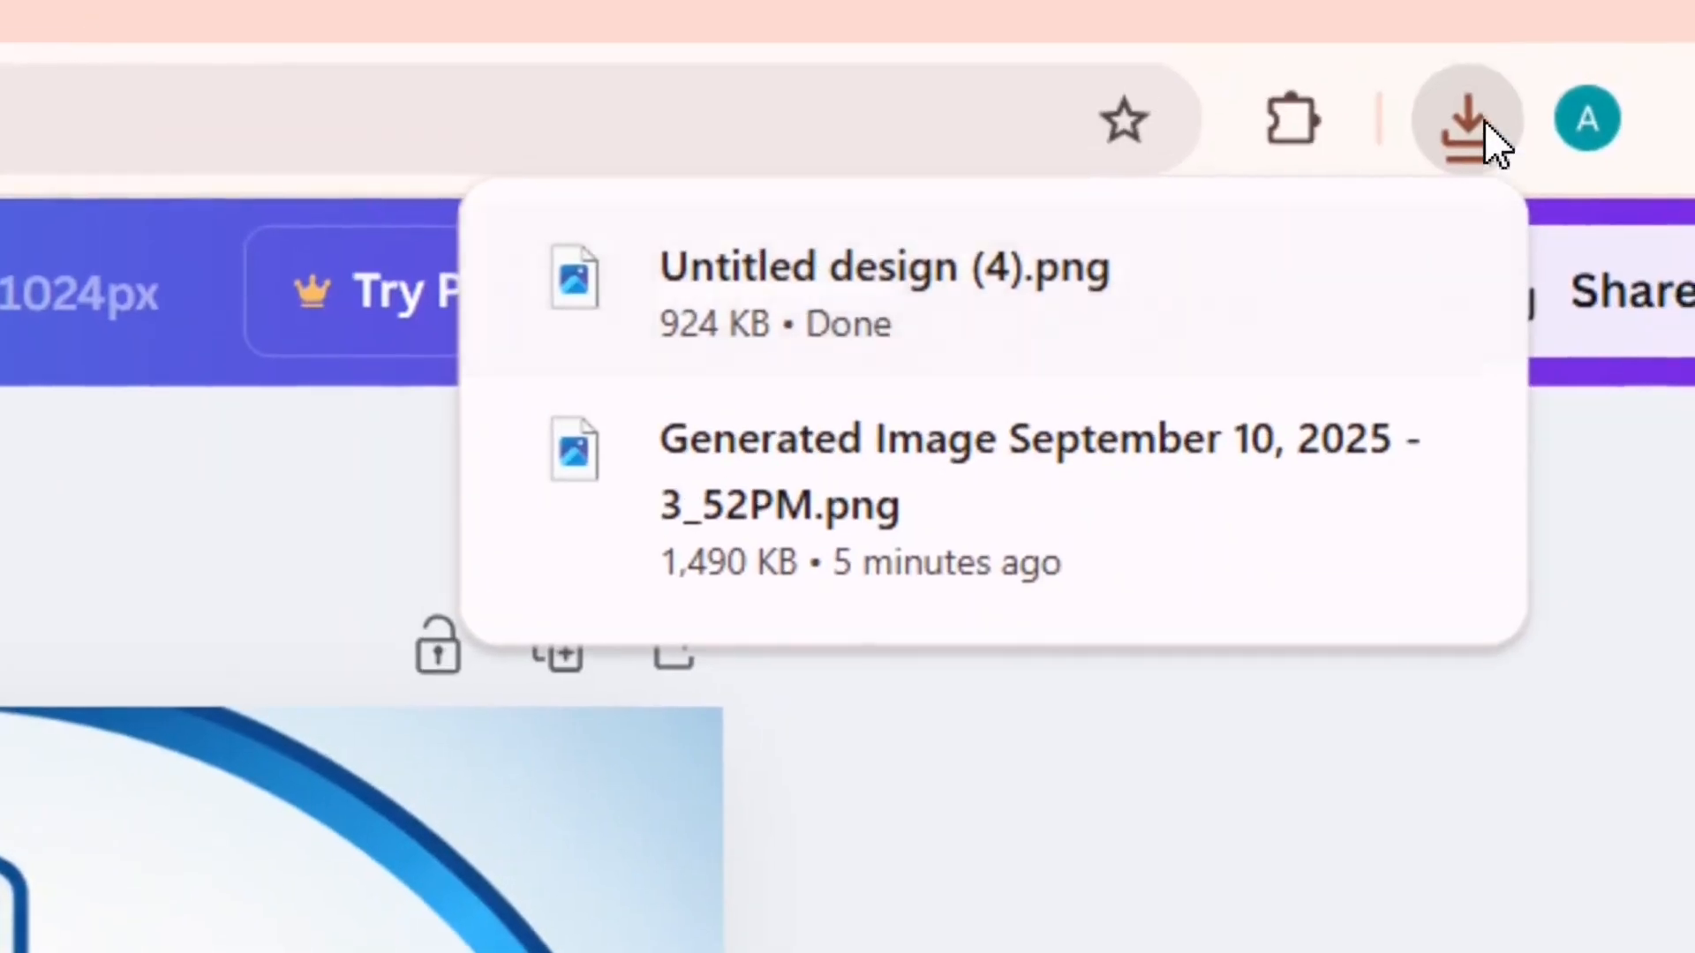
mouse_move(988, 386)
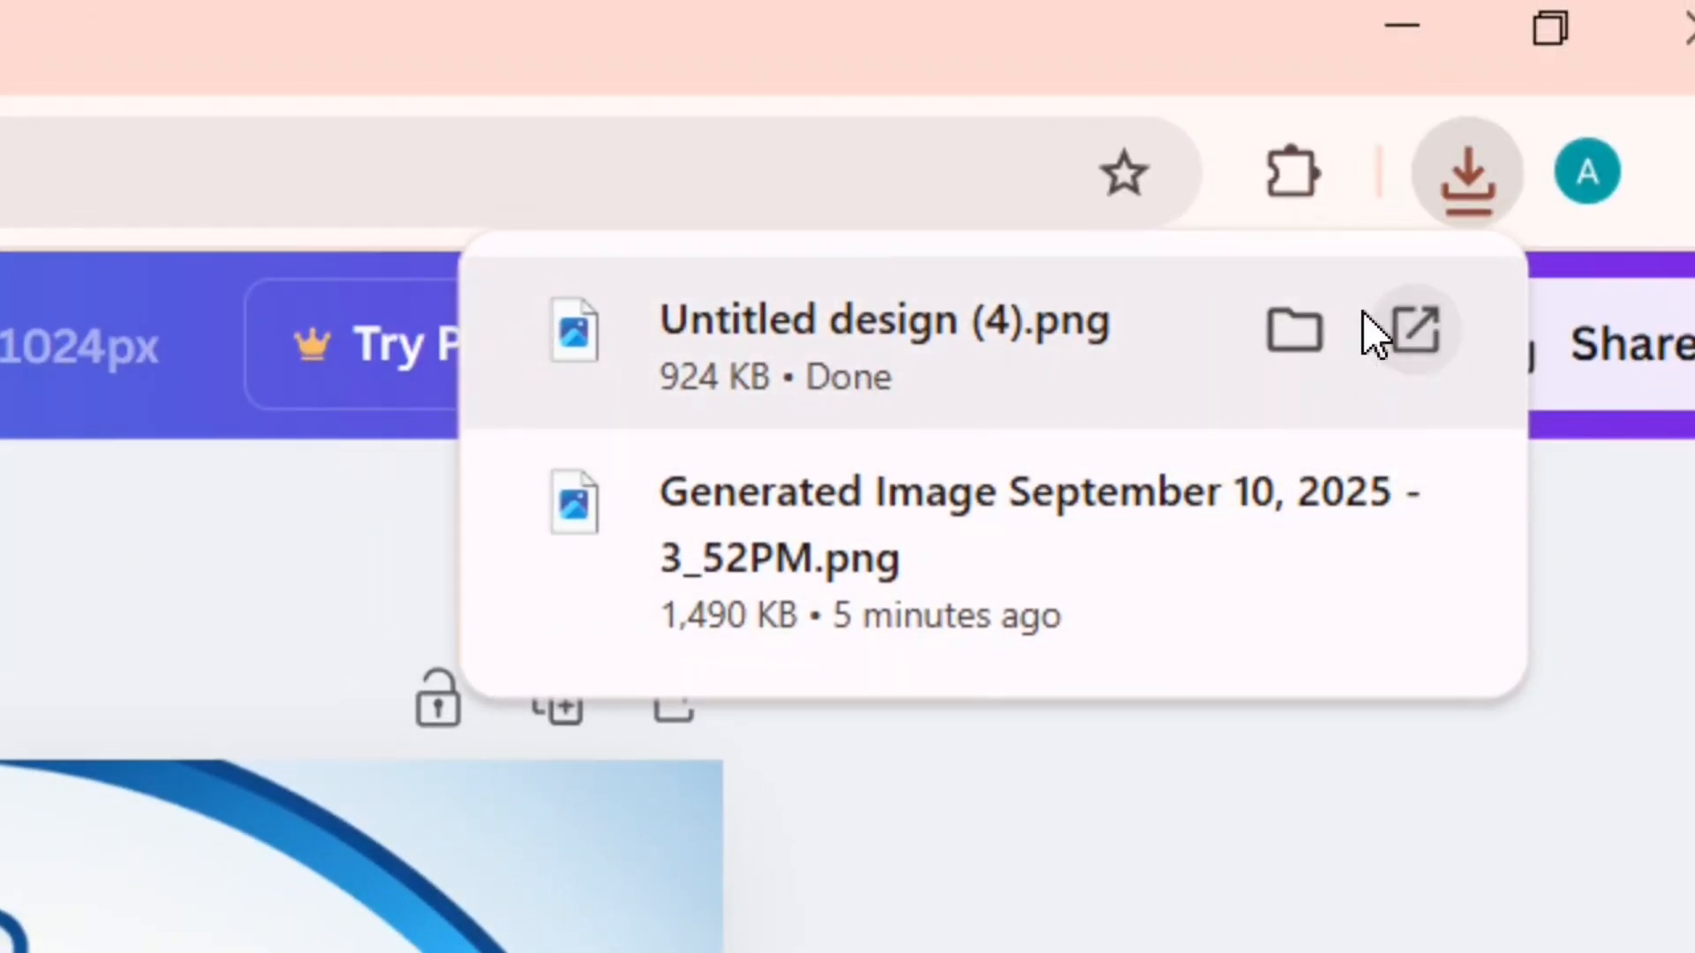
click(1418, 332)
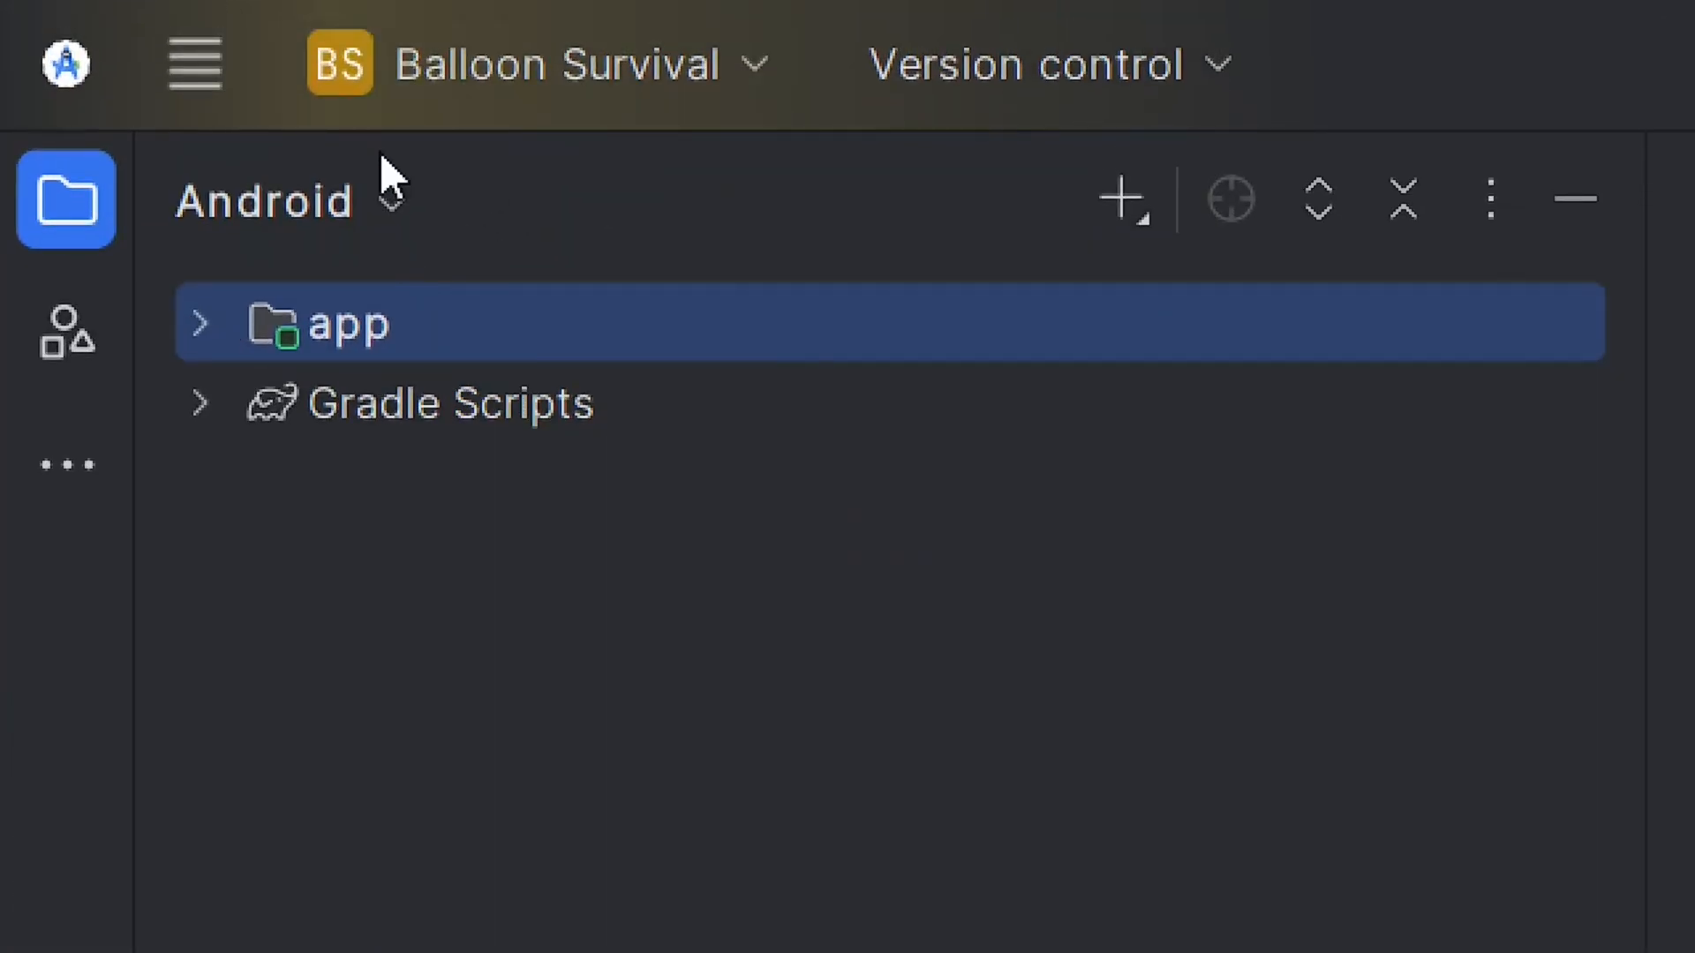
- In Android Studio, expand the Balloon Survival project's app module and start a new Image Asset in its res folder
click(392, 200)
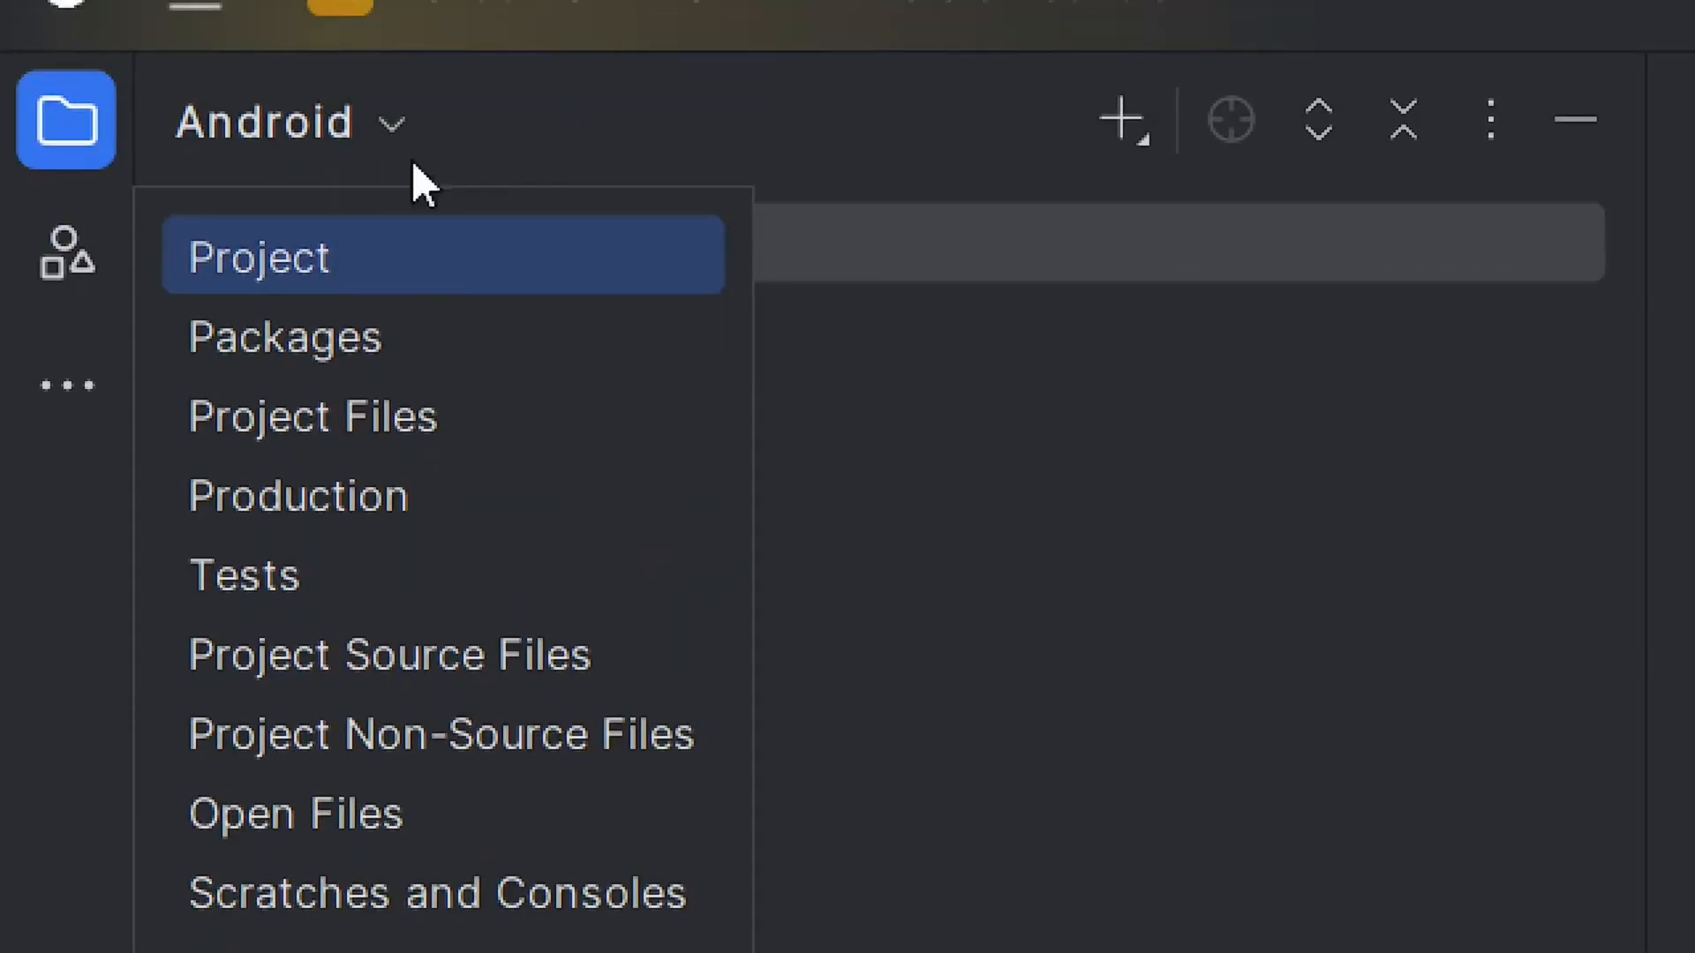
click(552, 120)
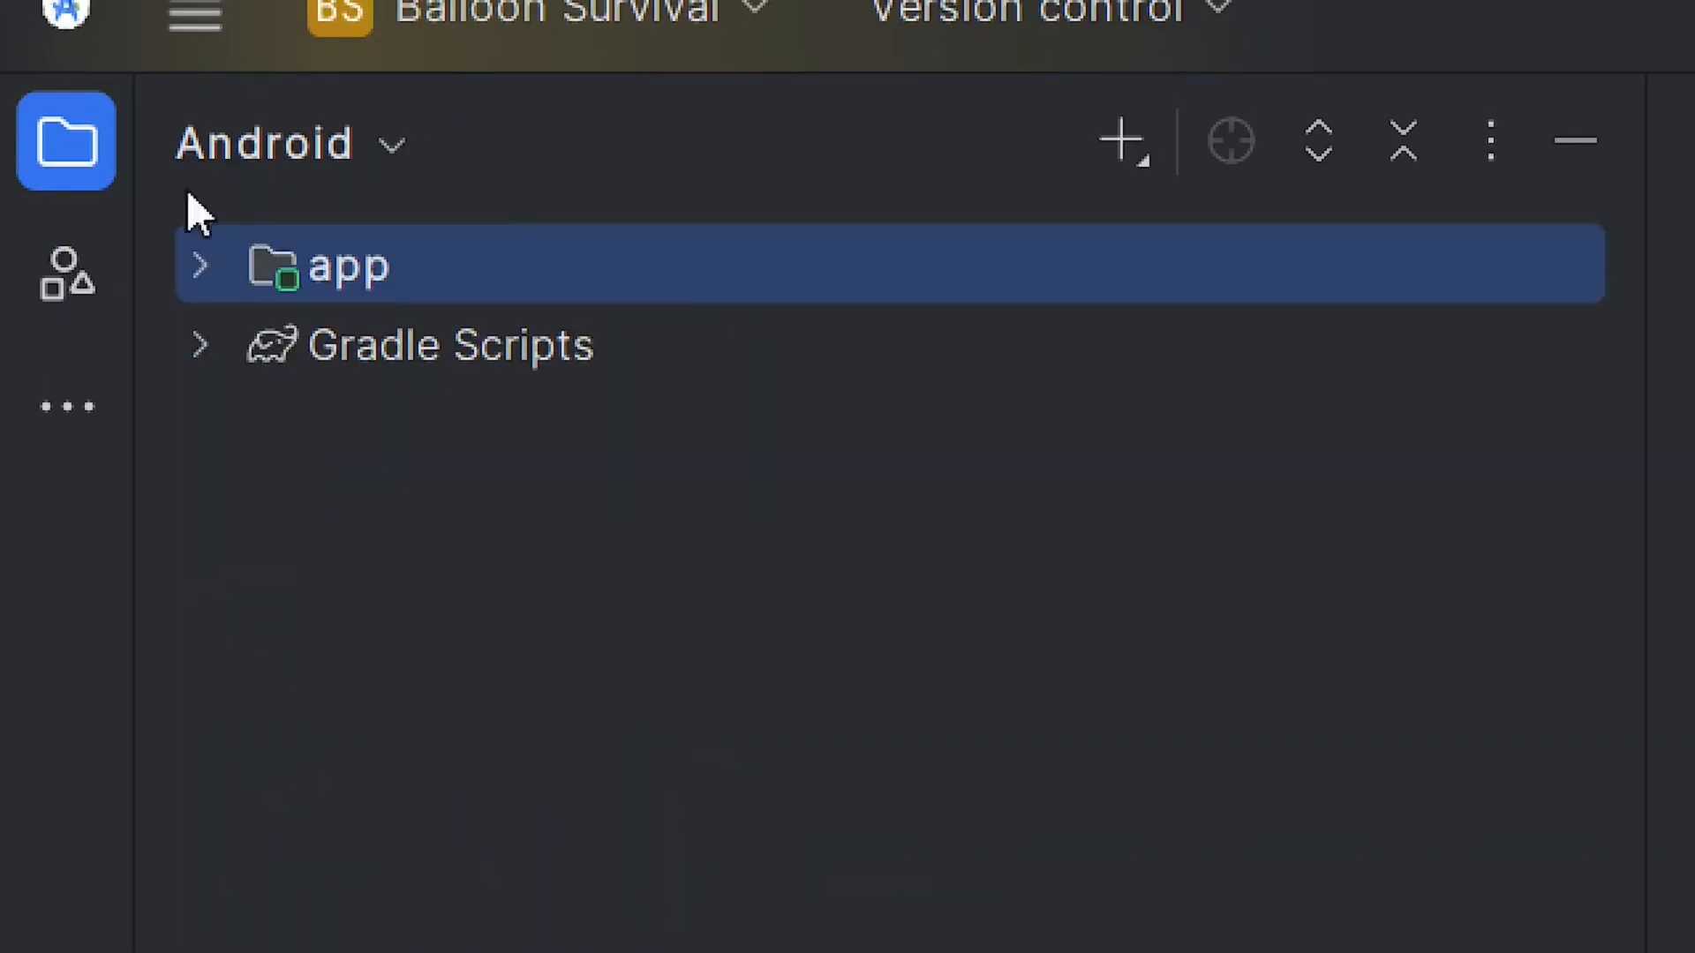
double_click(287, 270)
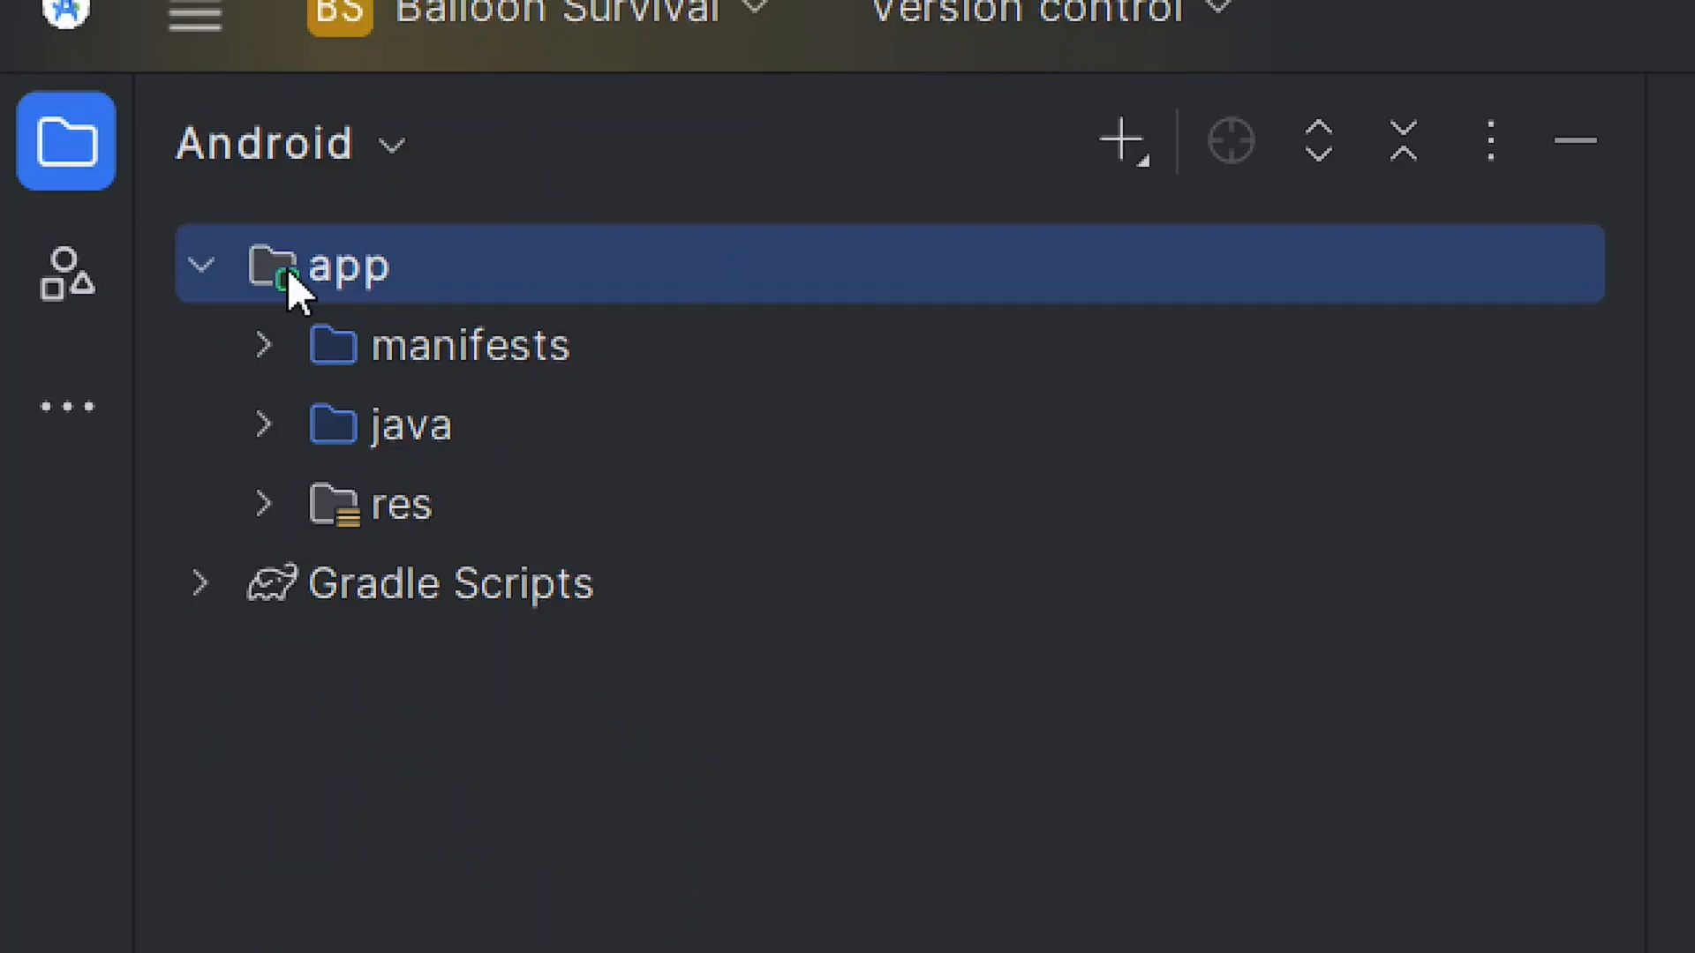
double_click(374, 499)
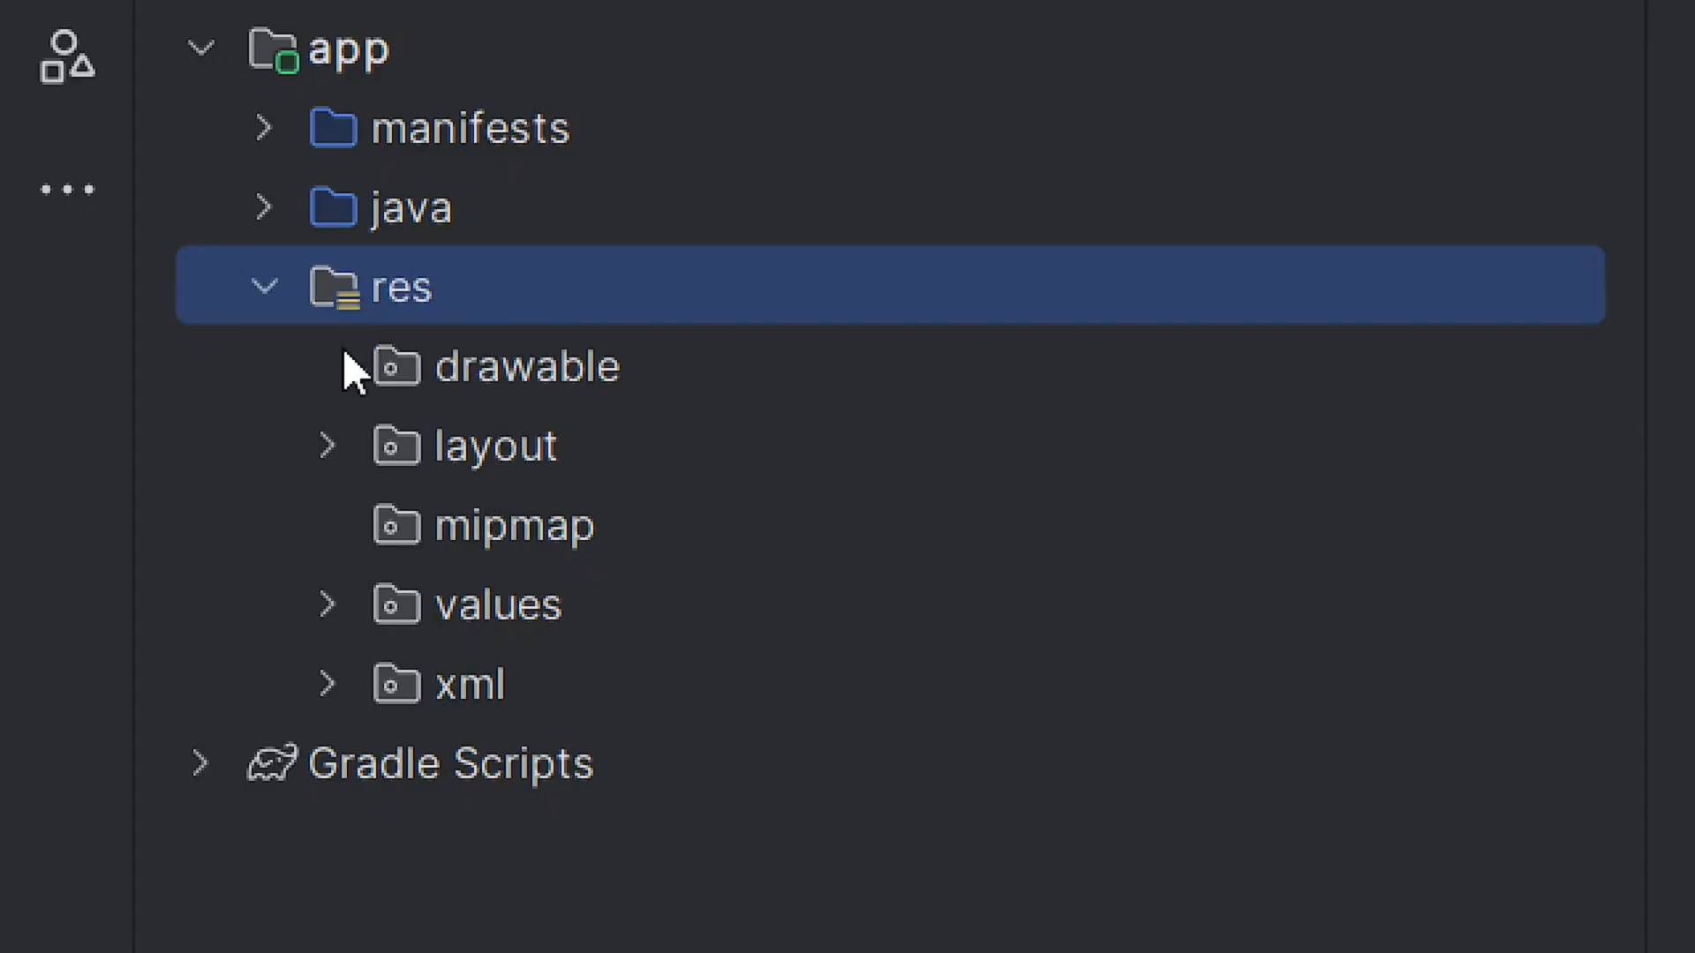
right_click(341, 283)
mouse_move(506, 311)
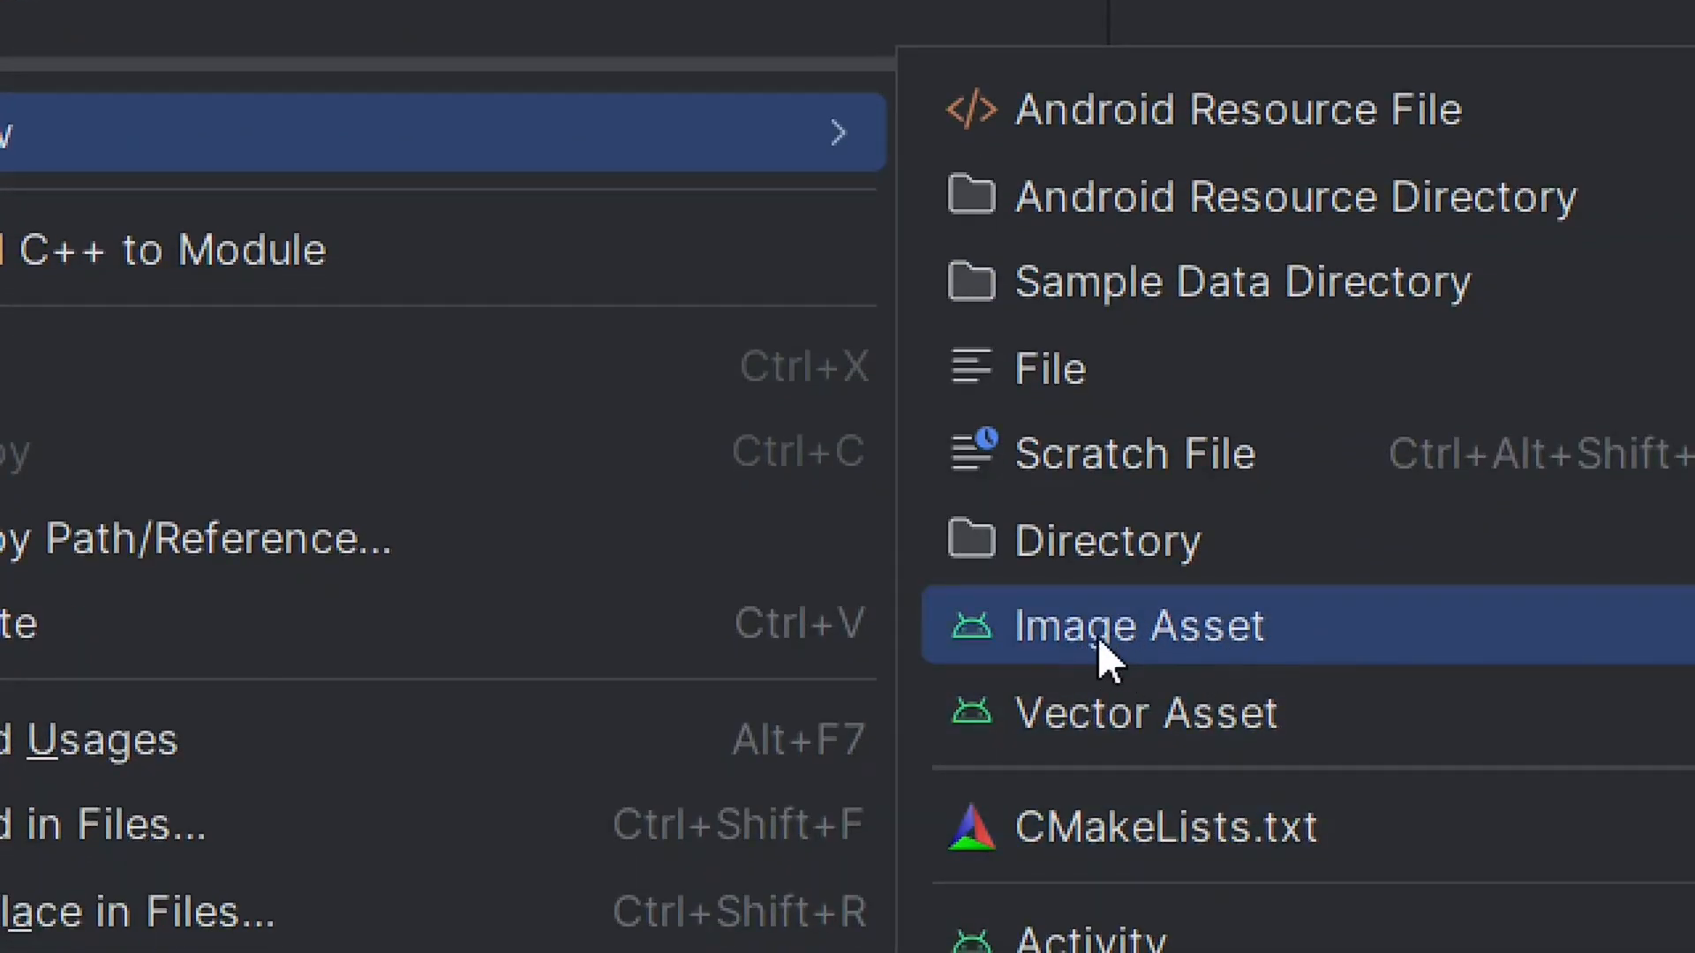
click(1158, 624)
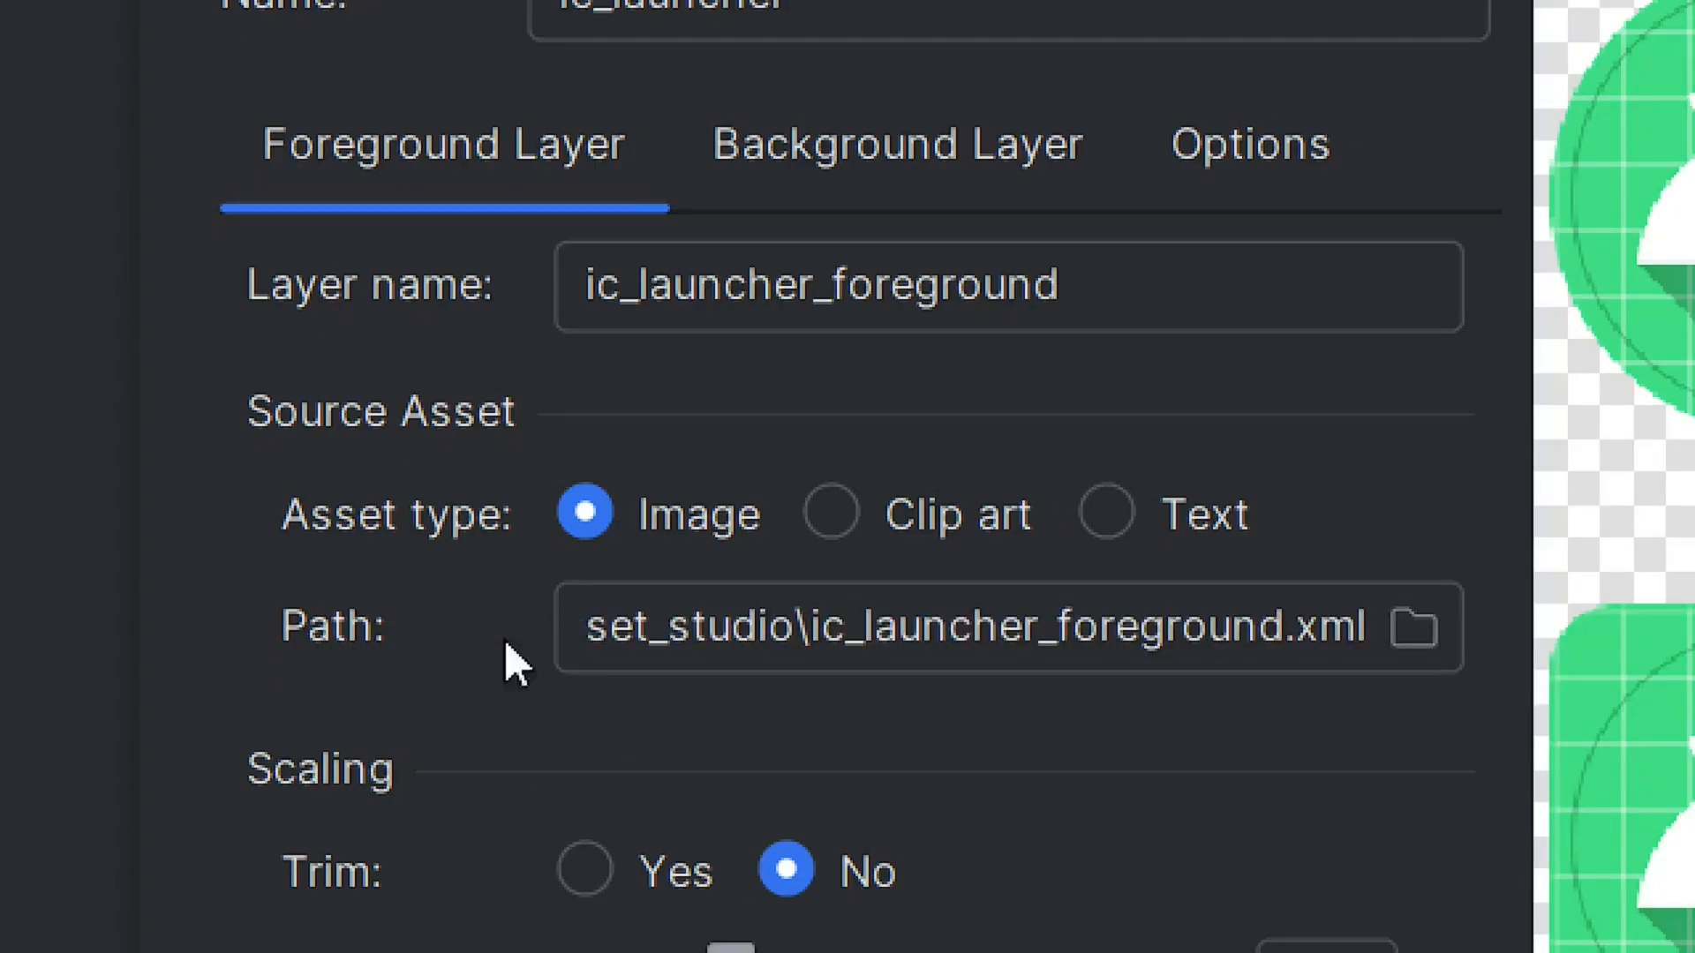
- Set the launcher icon's foreground layer image to "baloon bust" from the Baloon Busting folder
click(1416, 628)
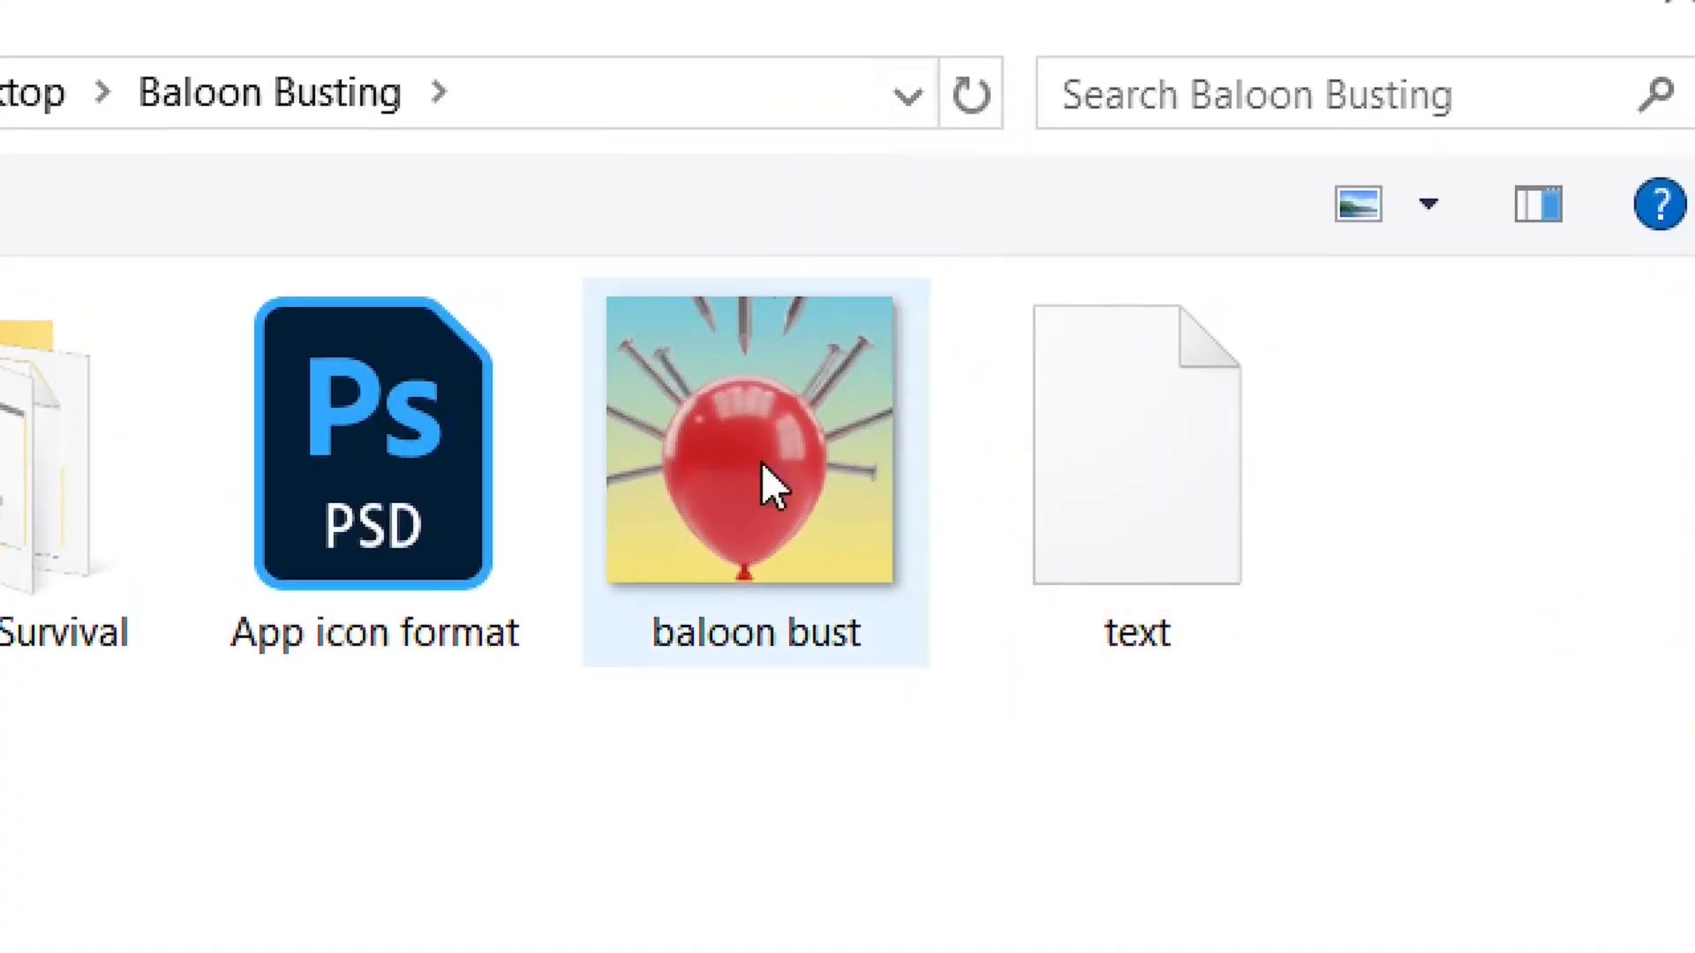
click(784, 443)
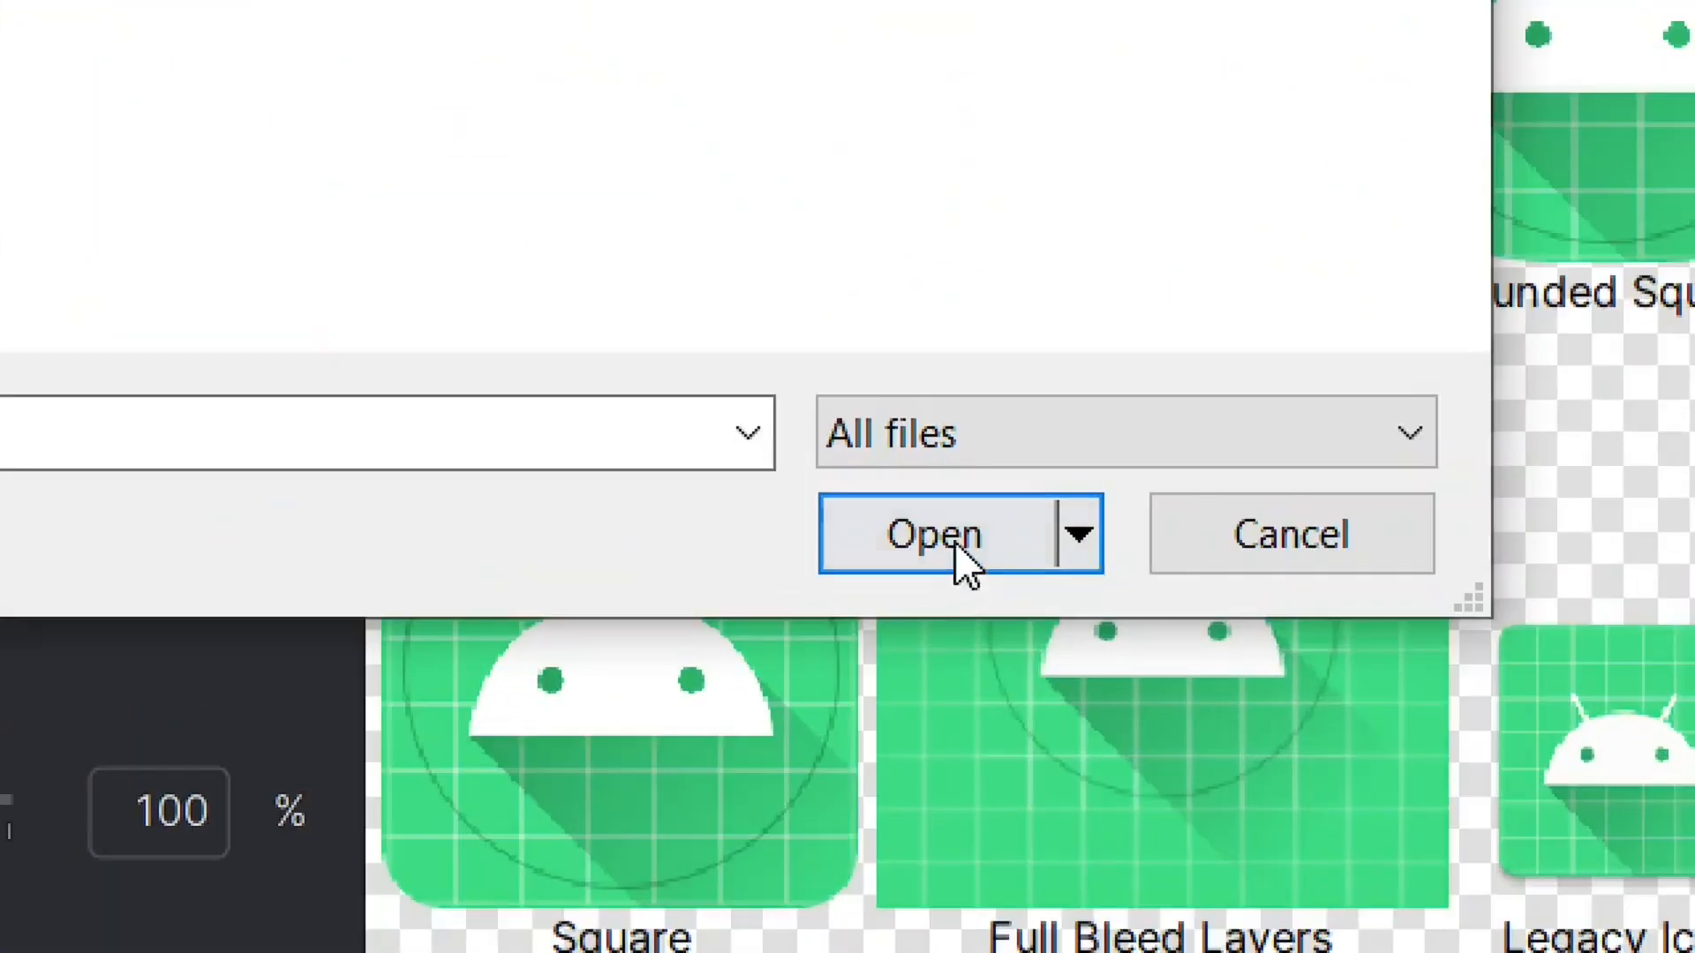
click(957, 544)
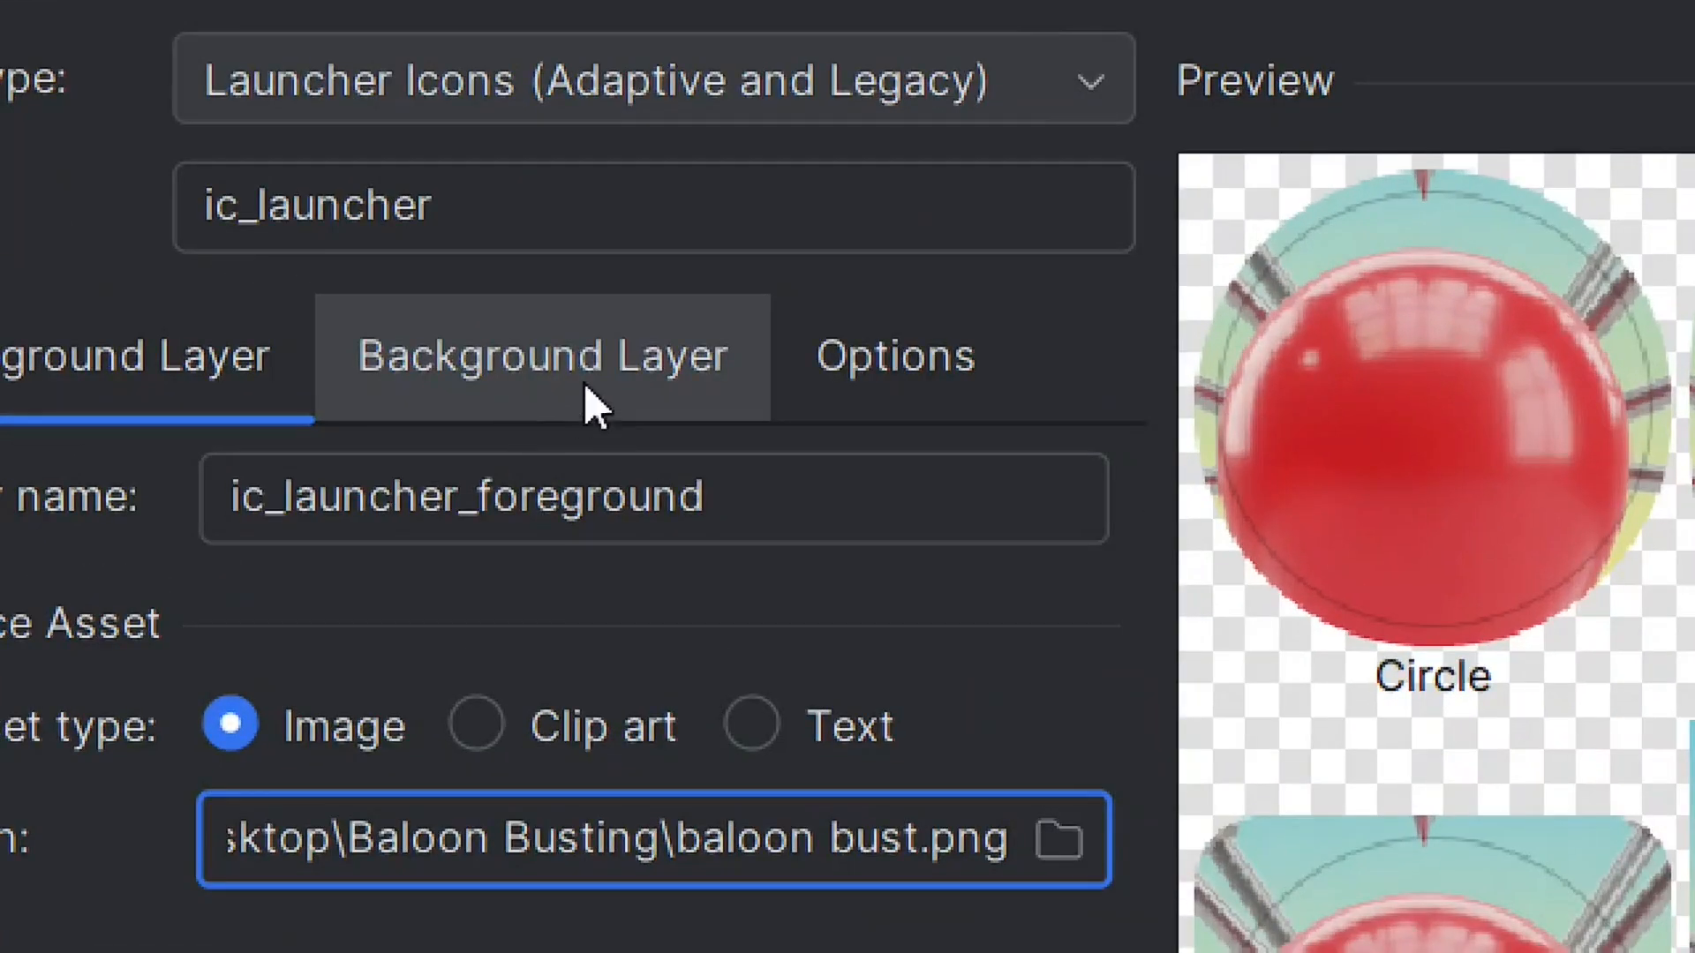
- Change the launcher icon's background layer to a solid color of 000000
click(554, 368)
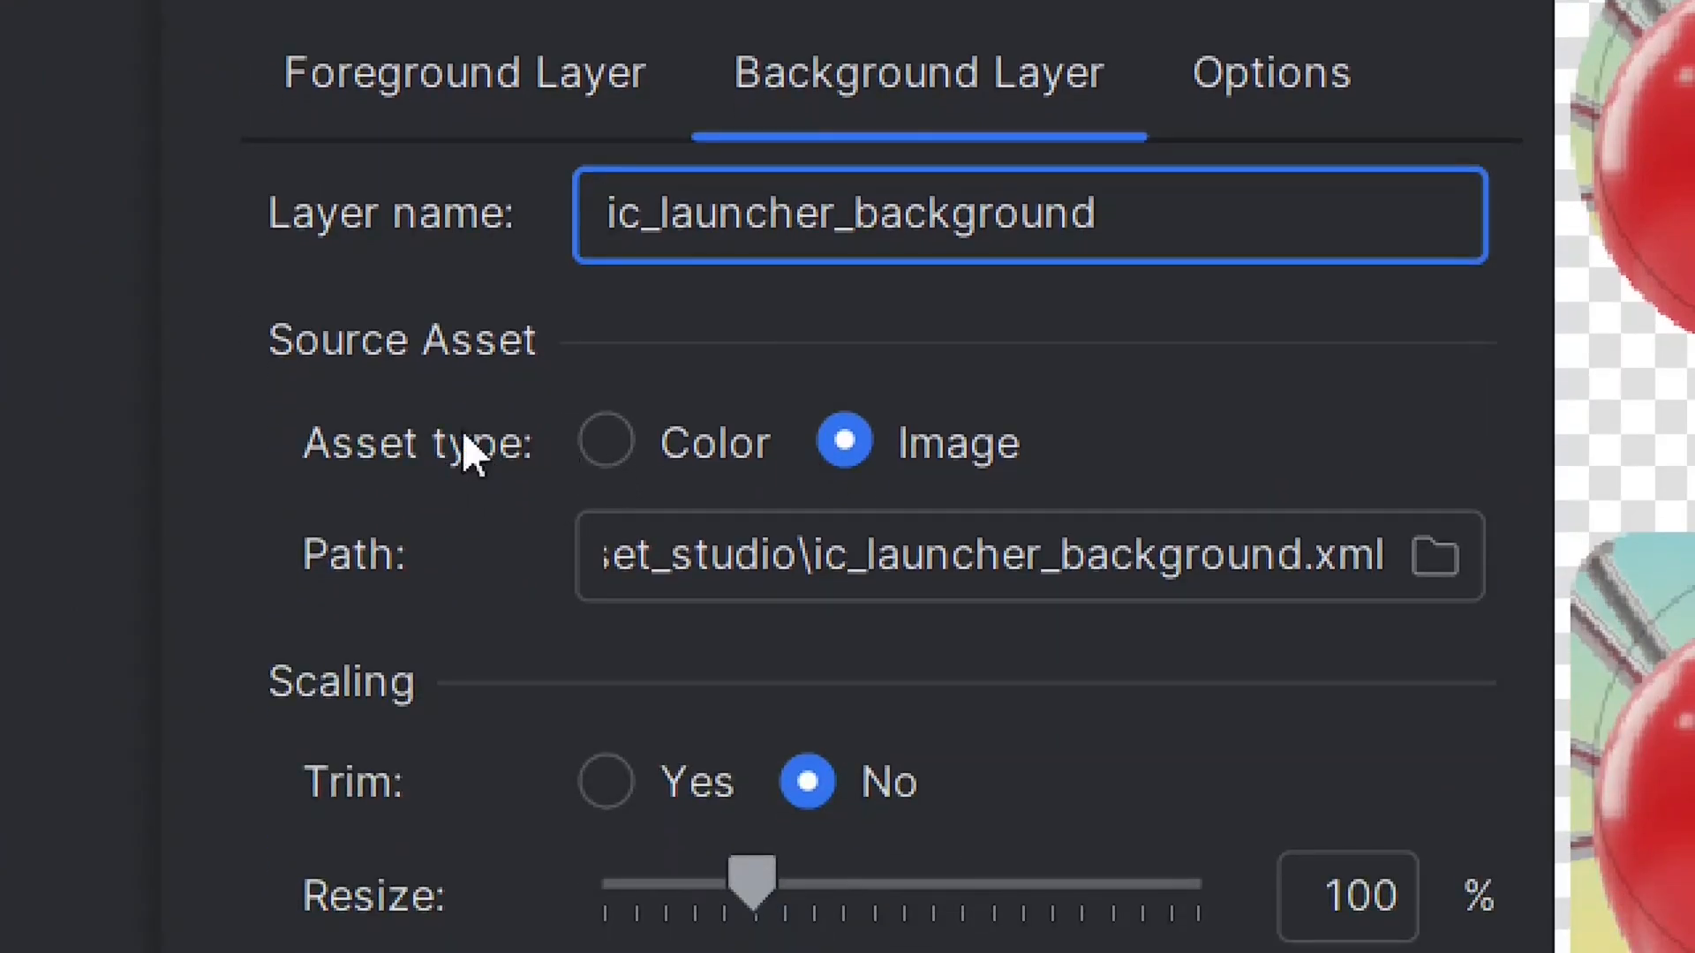
click(606, 446)
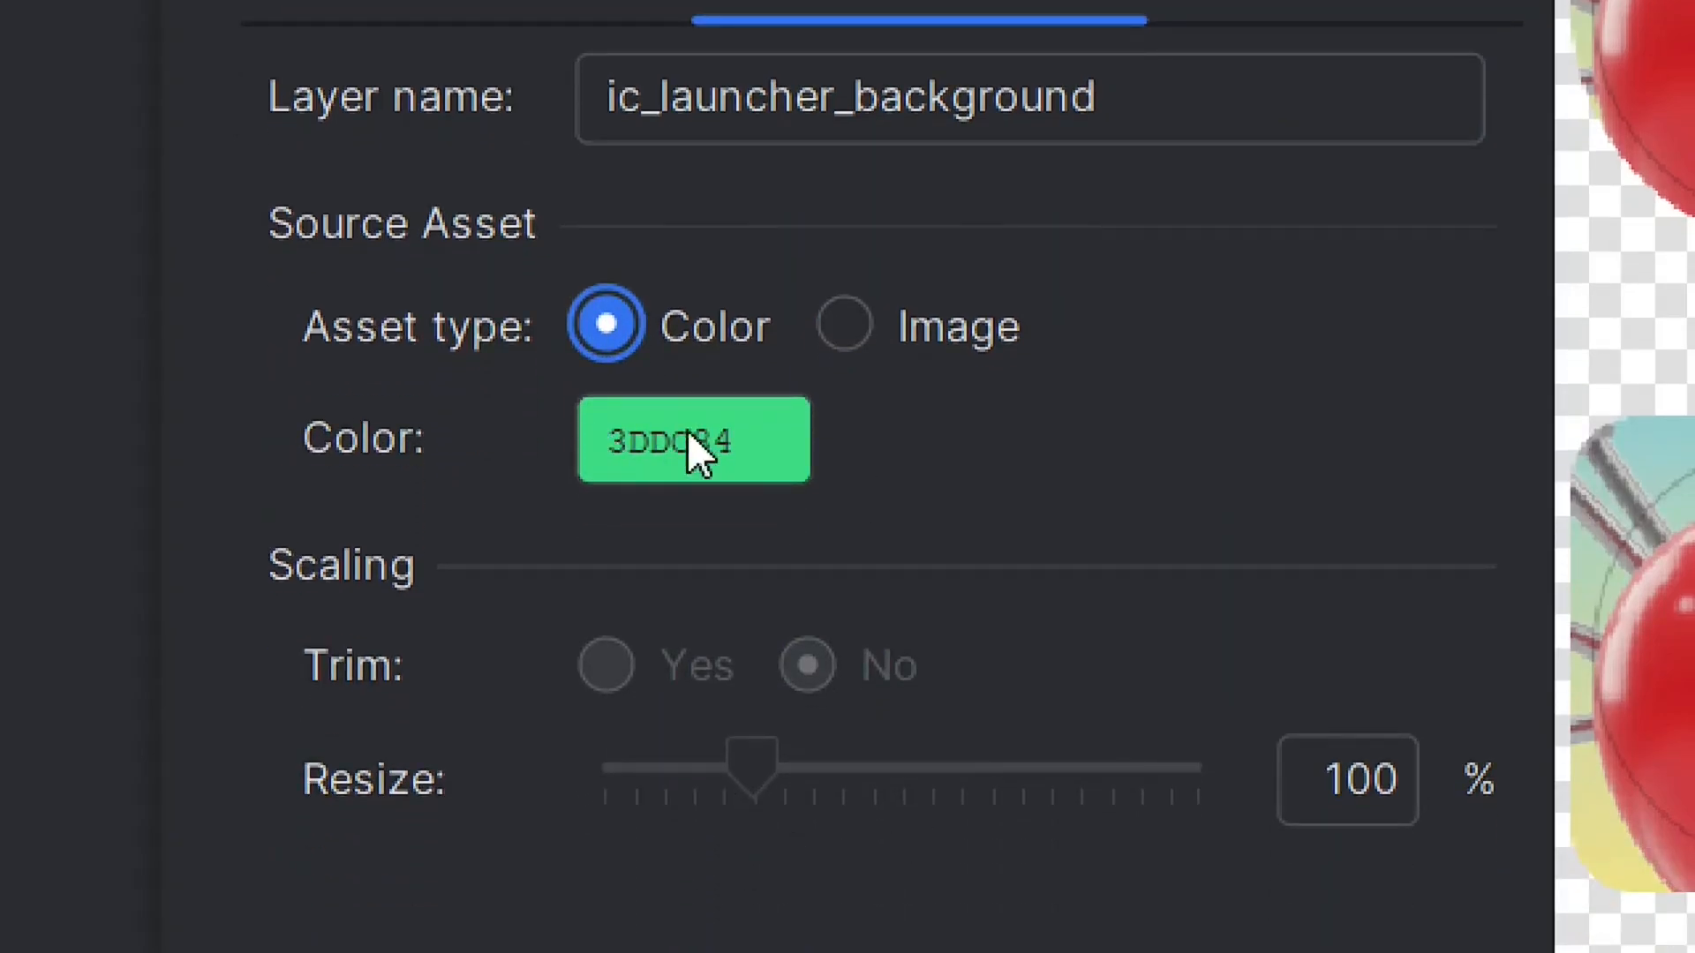
click(729, 444)
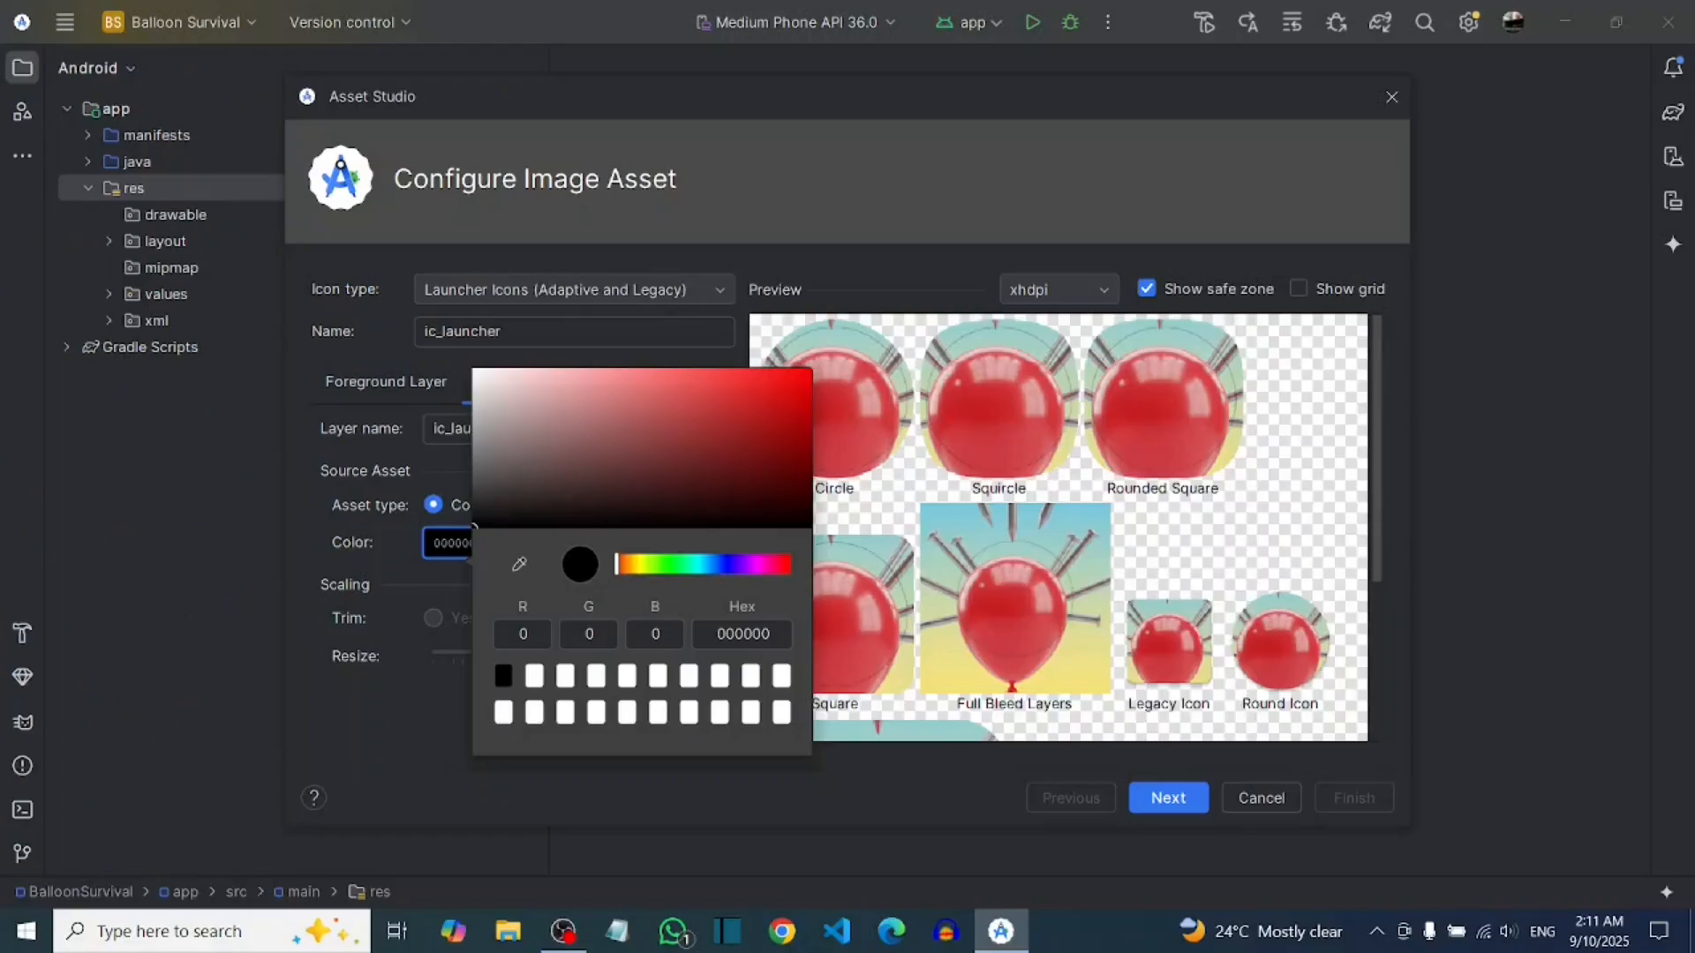
key(Escape)
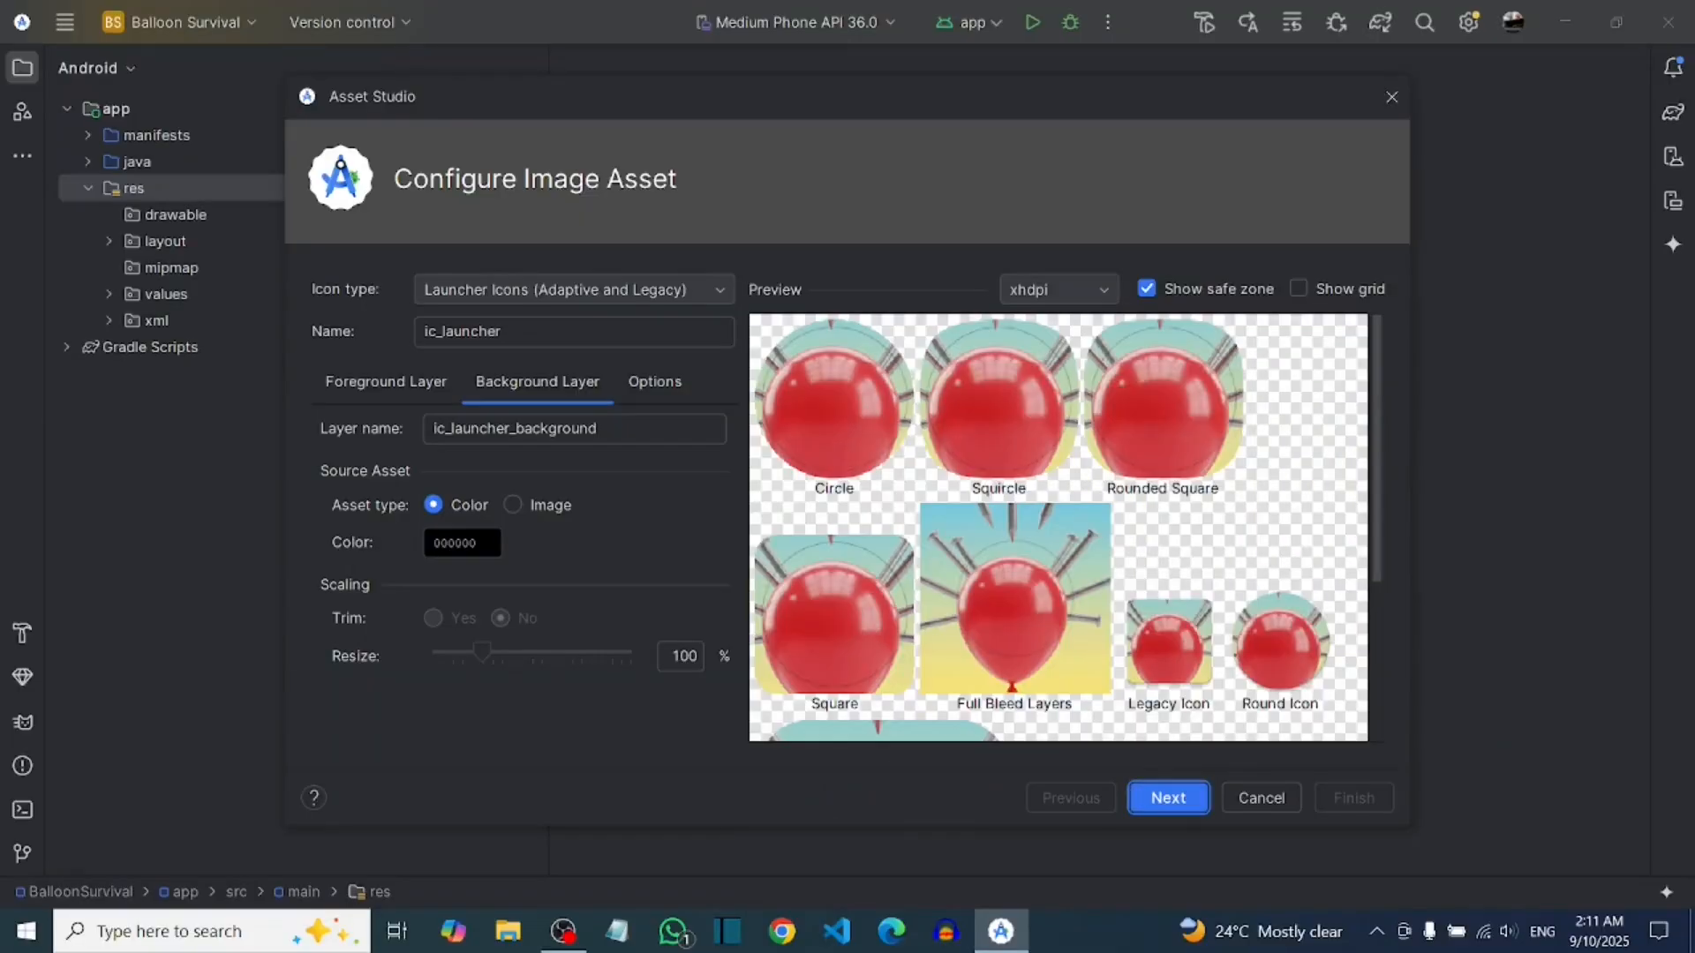
- Review the output files for the main source set and finish generating the launcher icons
click(1153, 780)
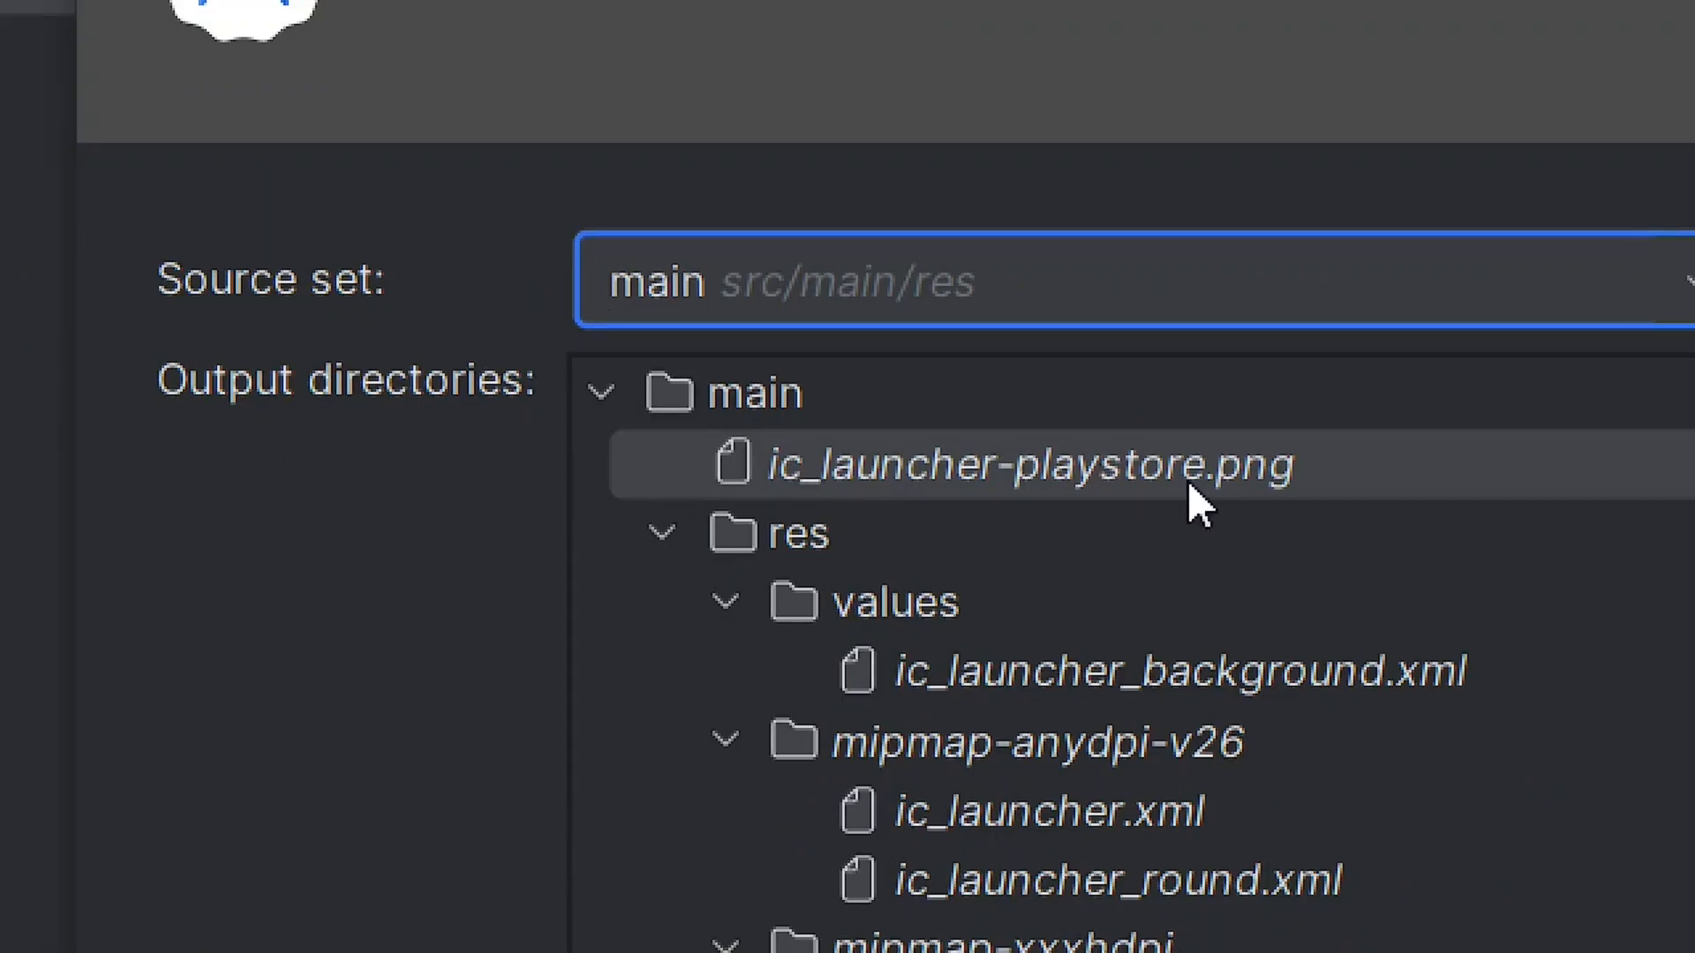
scroll(1317, 827, down, 5)
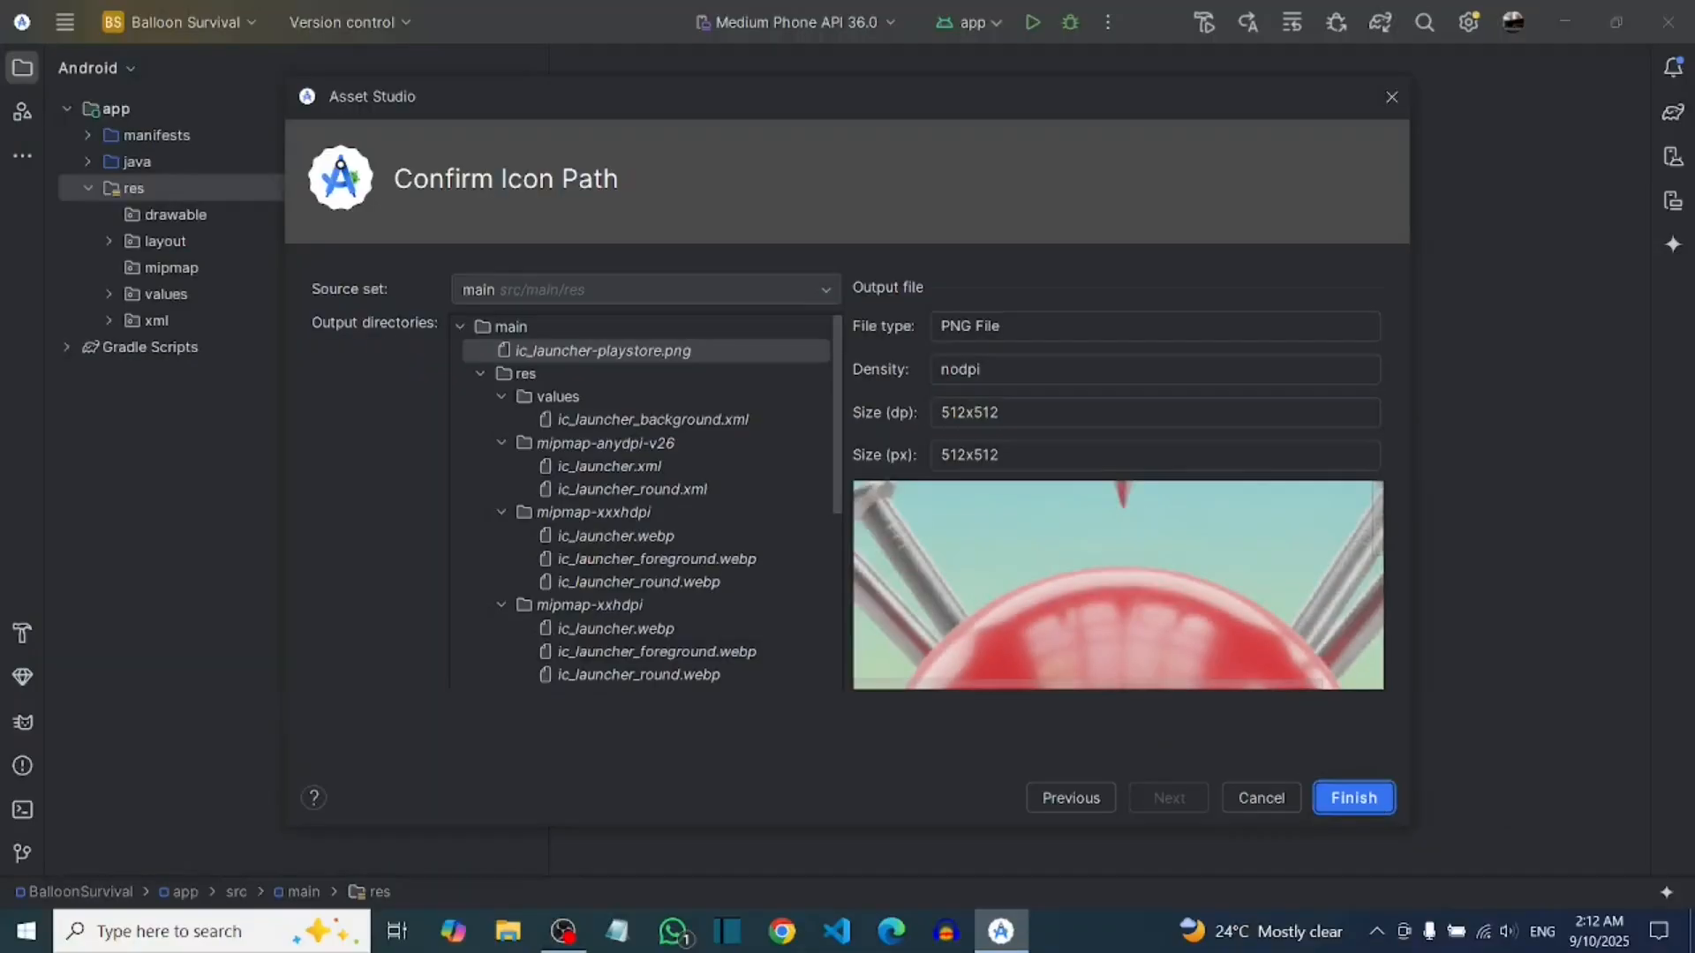
click(1403, 759)
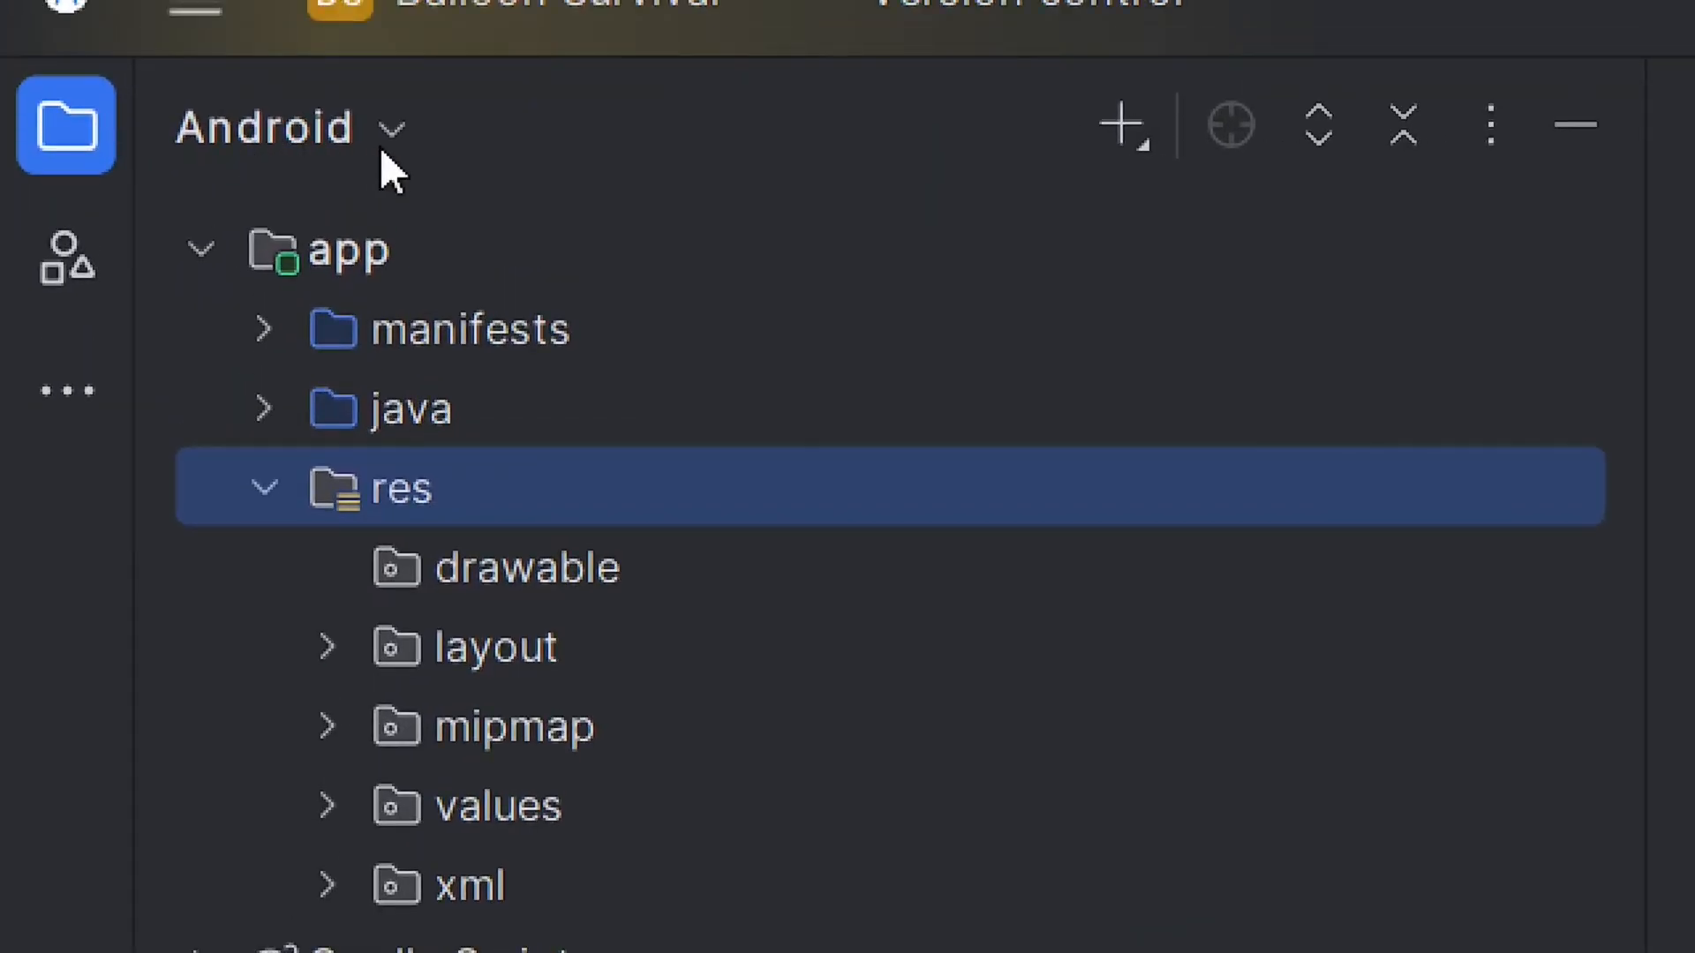
- Switch the project tree to Project Files and open ic_launcher-playstore.png in app/src/main
click(394, 125)
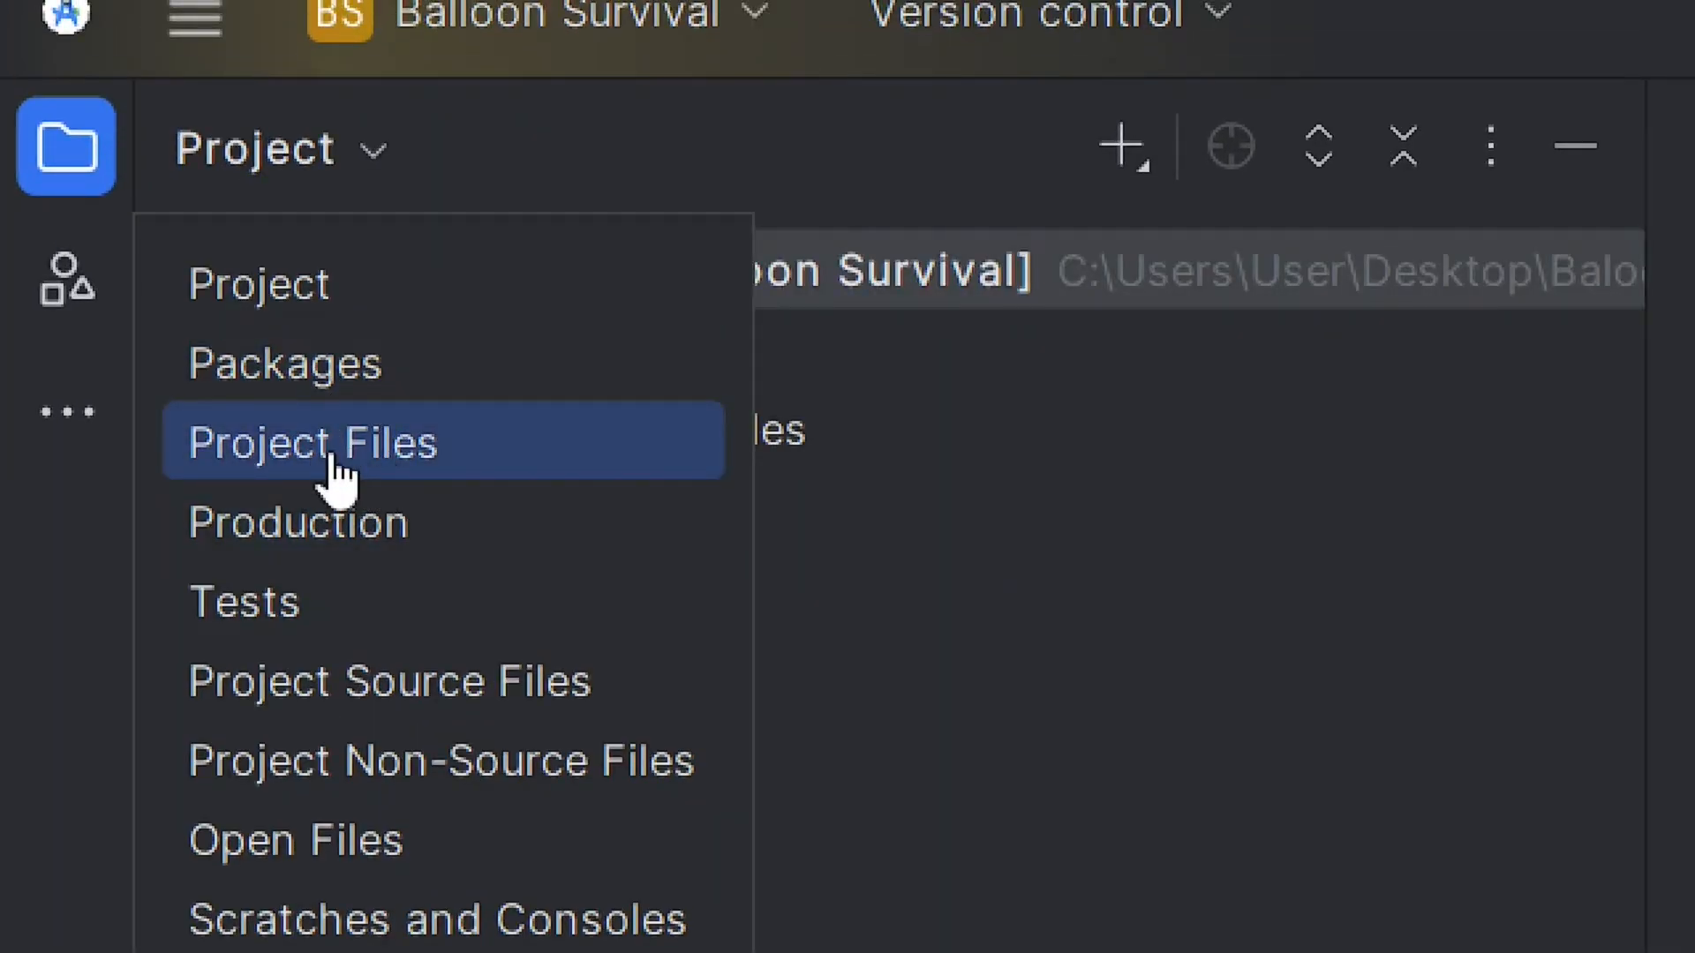
click(330, 434)
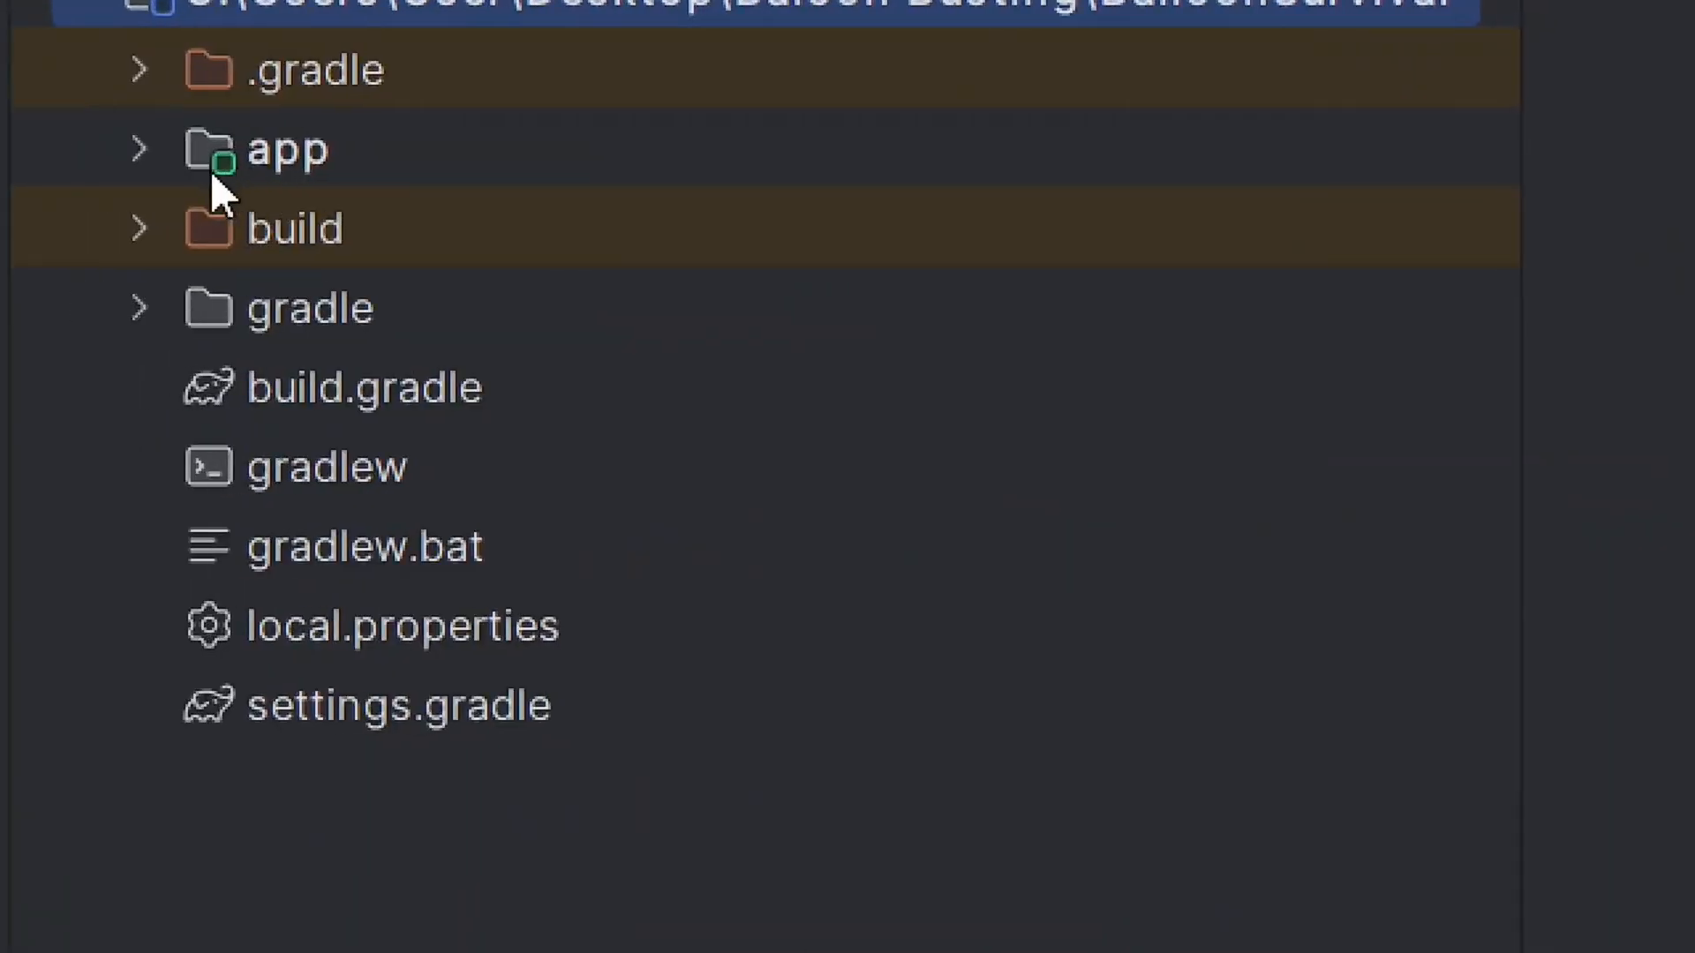
double_click(278, 152)
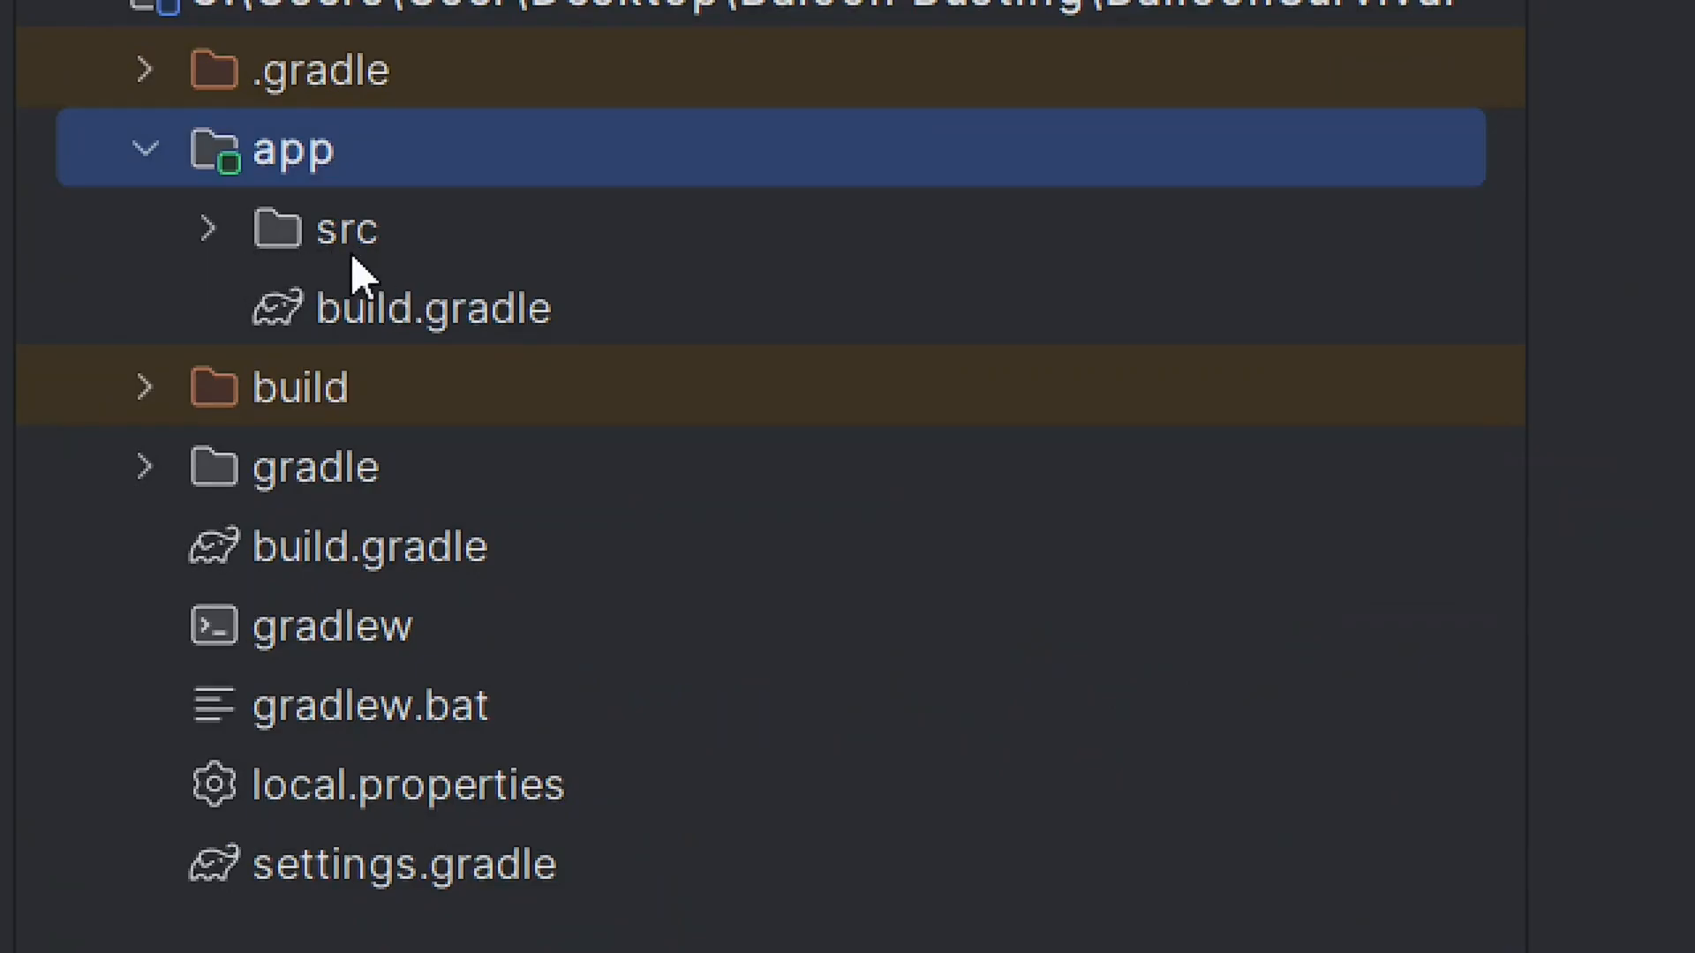
double_click(283, 224)
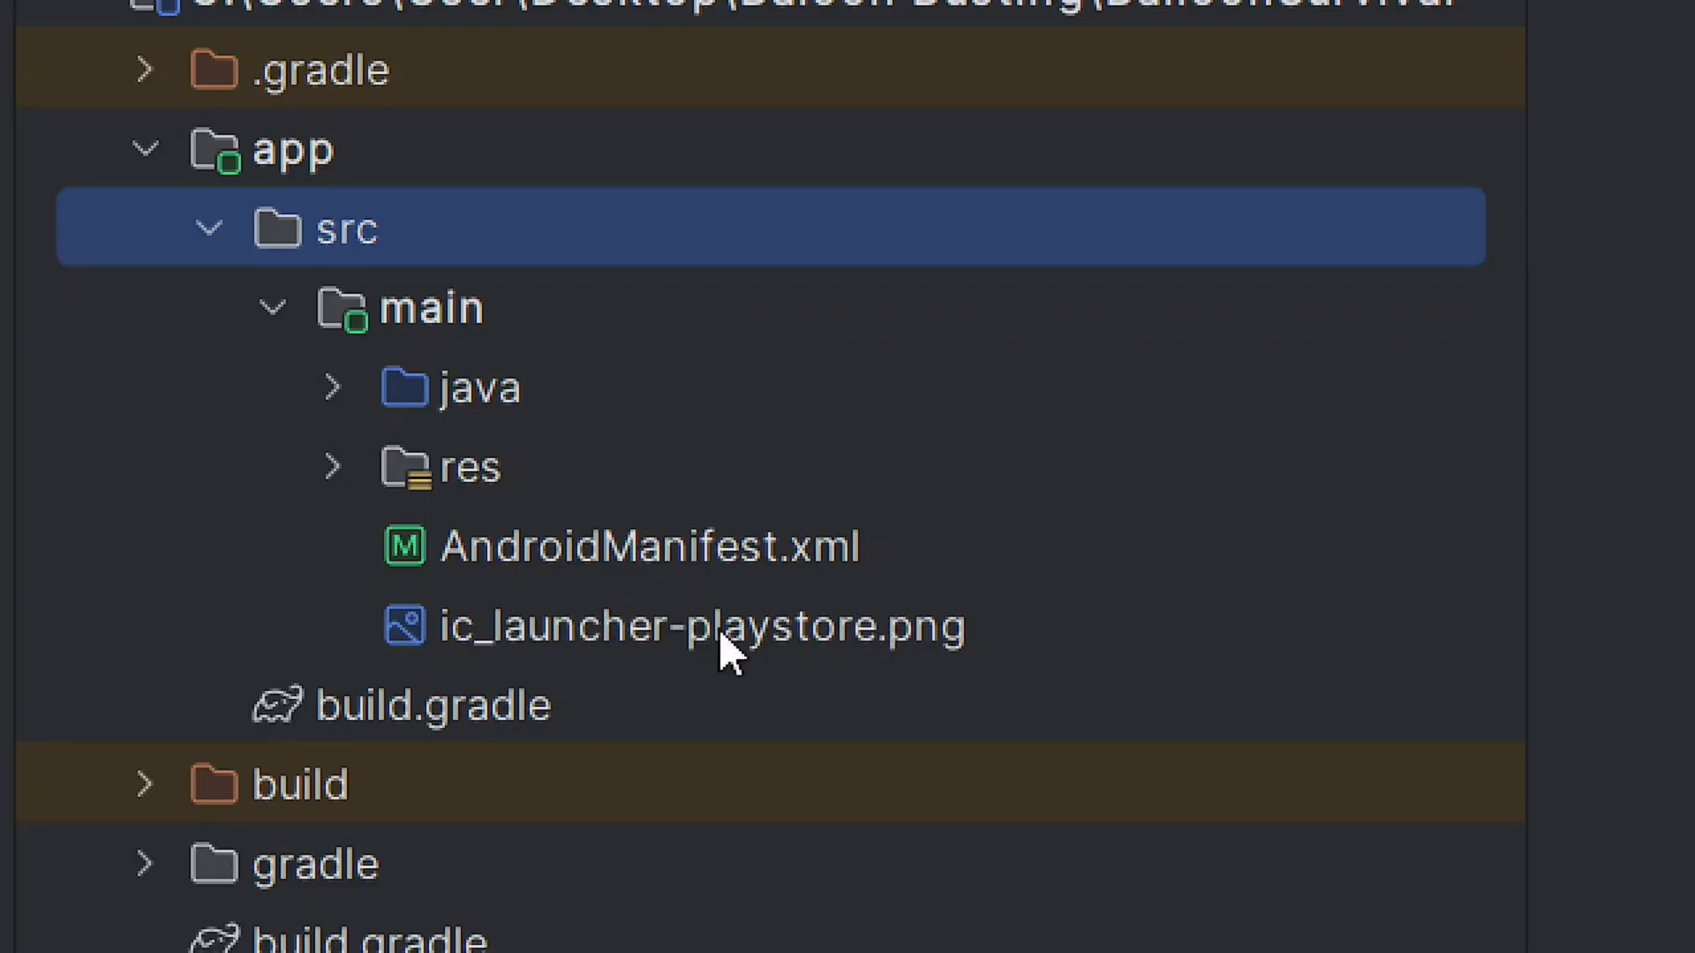
double_click(621, 548)
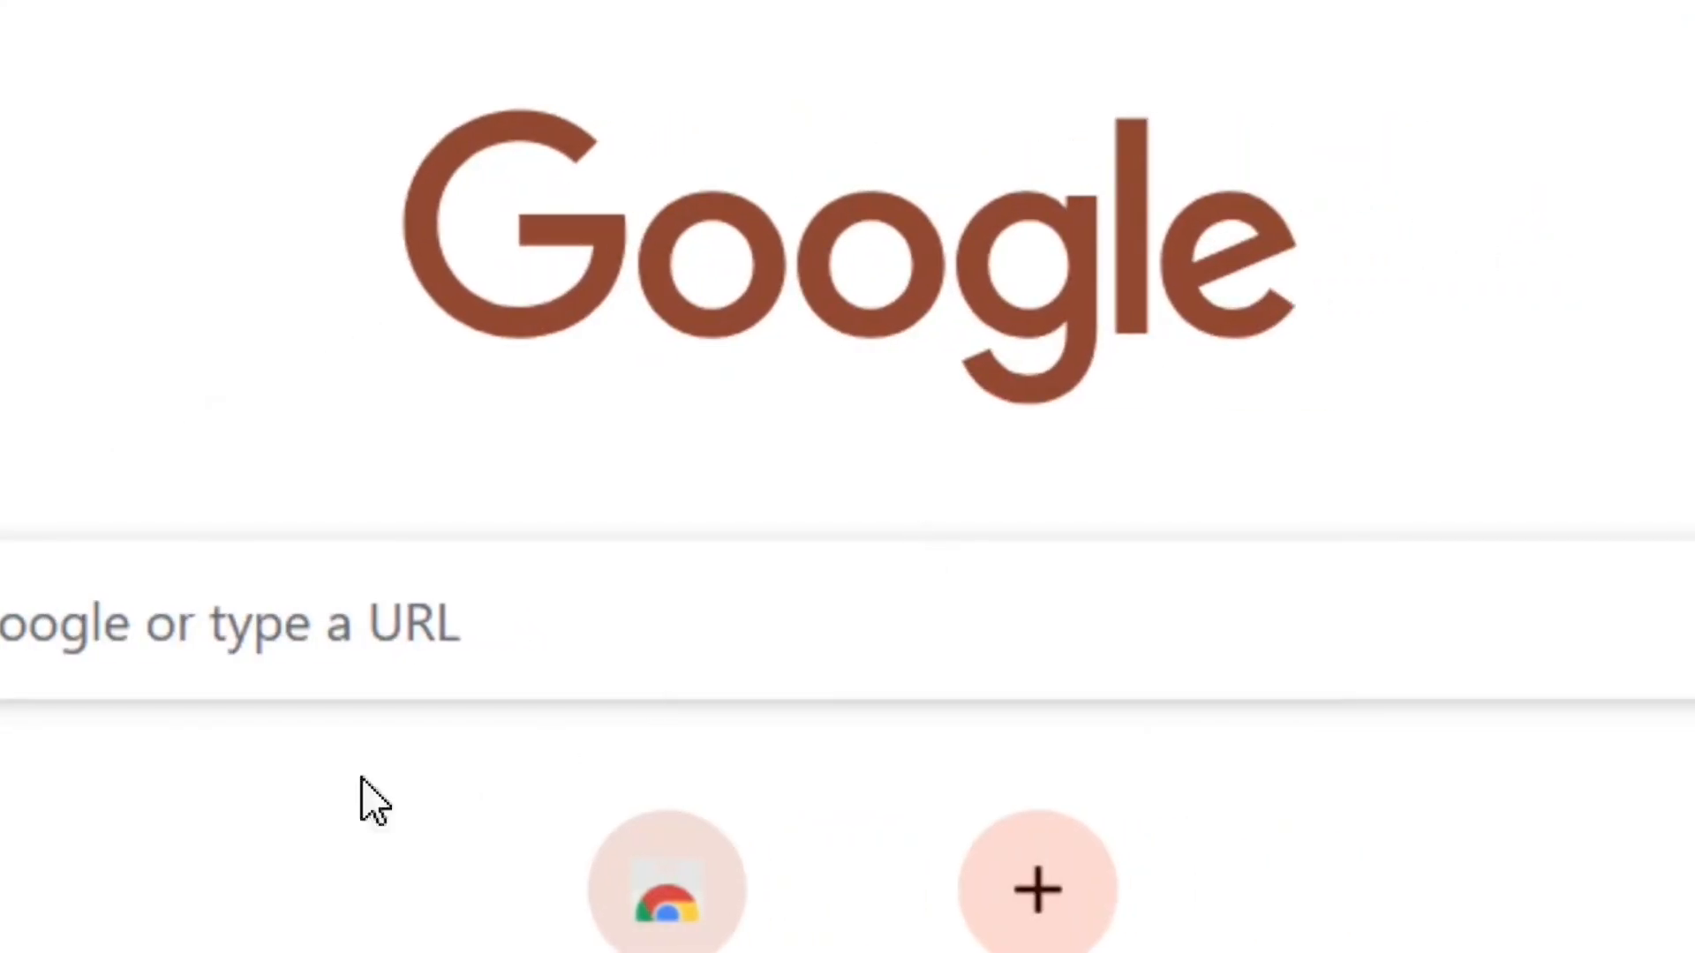
- Switch to the browser, search Google for "google ai studio" and open the Google AI Studio website
click(522, 617)
text(google ai studio)
drag(798, 624, 311, 609)
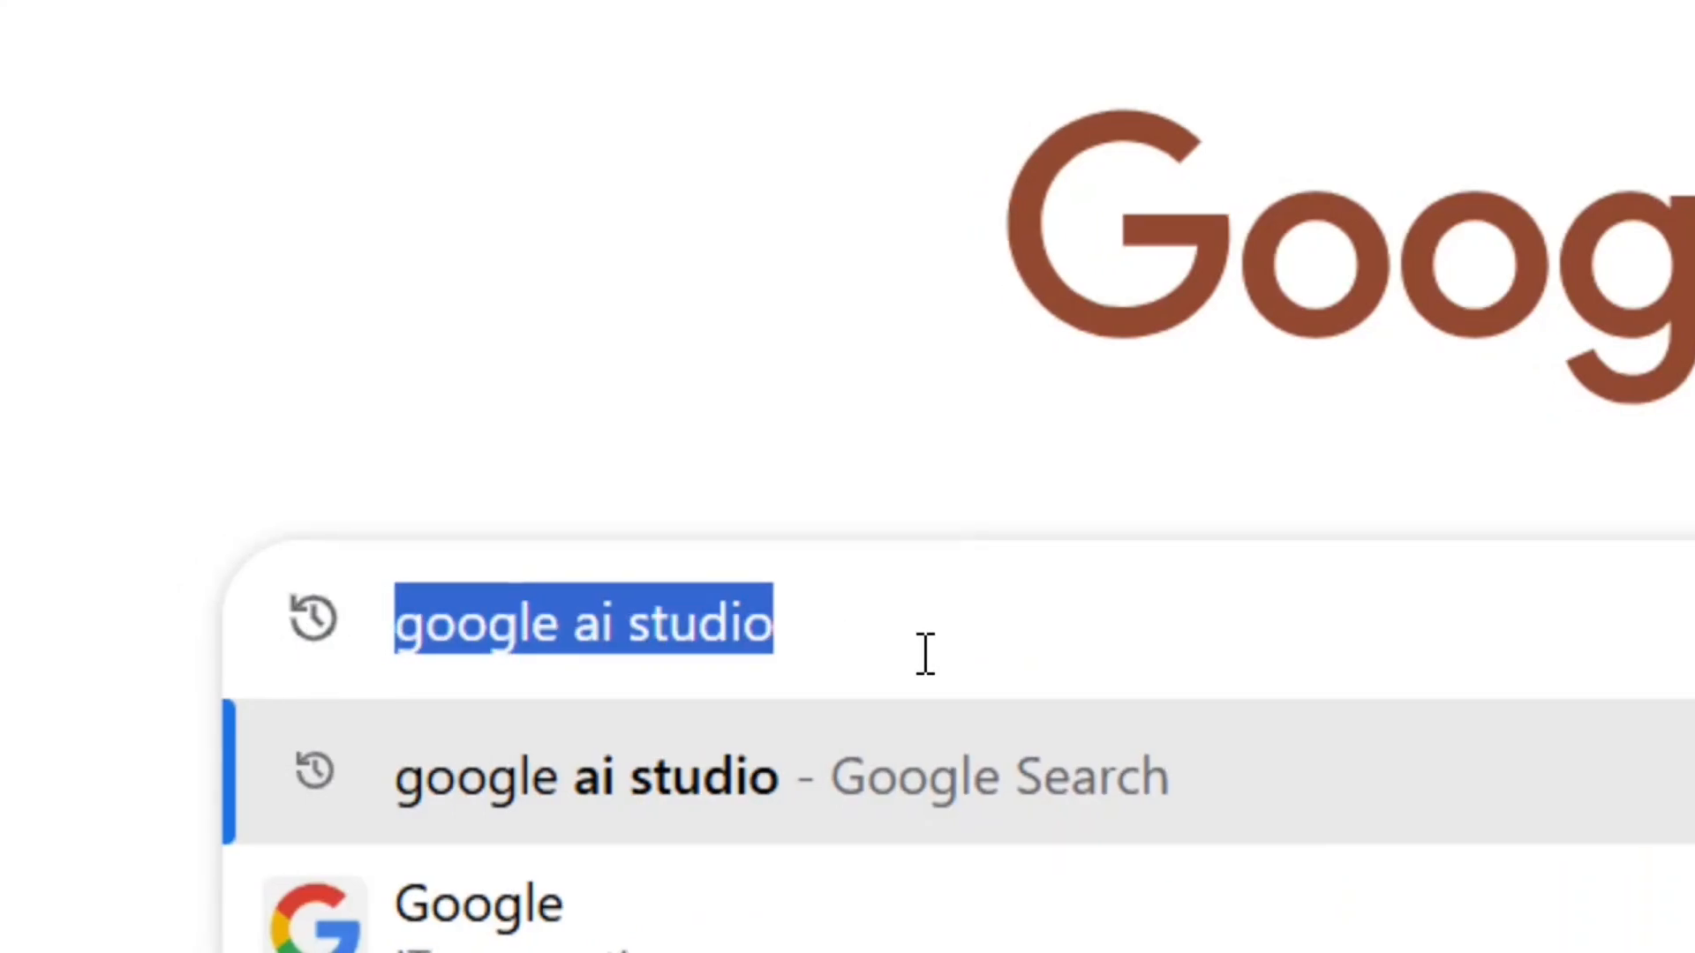
click(925, 649)
key(Return)
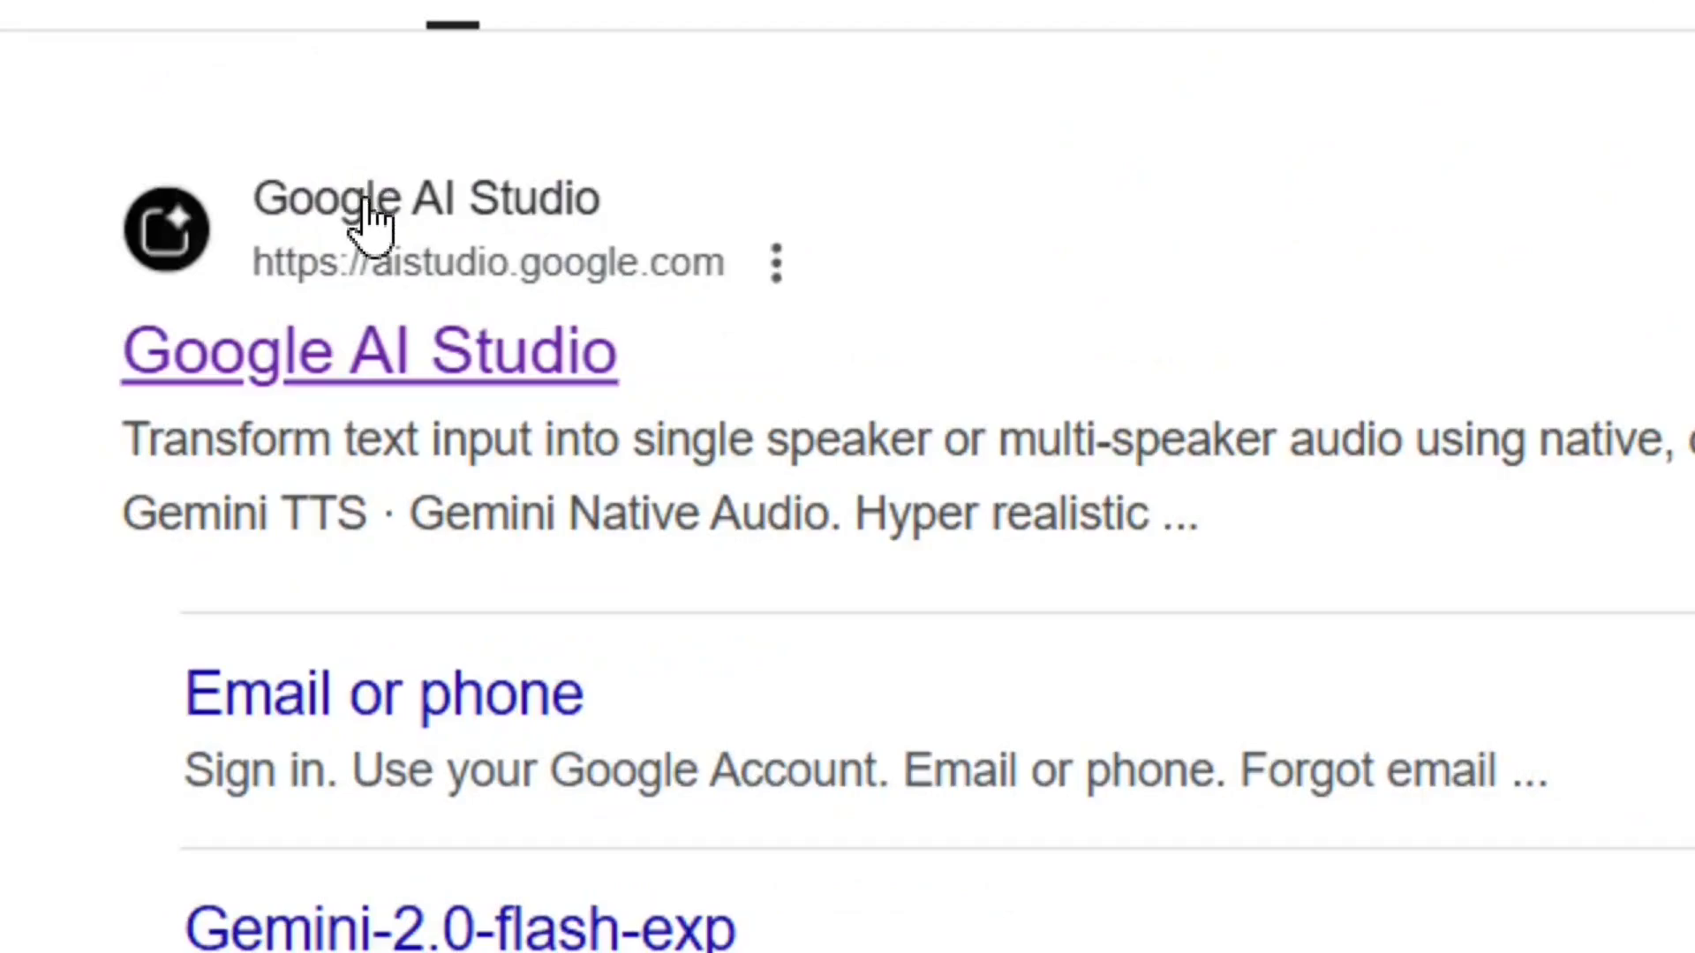
click(375, 238)
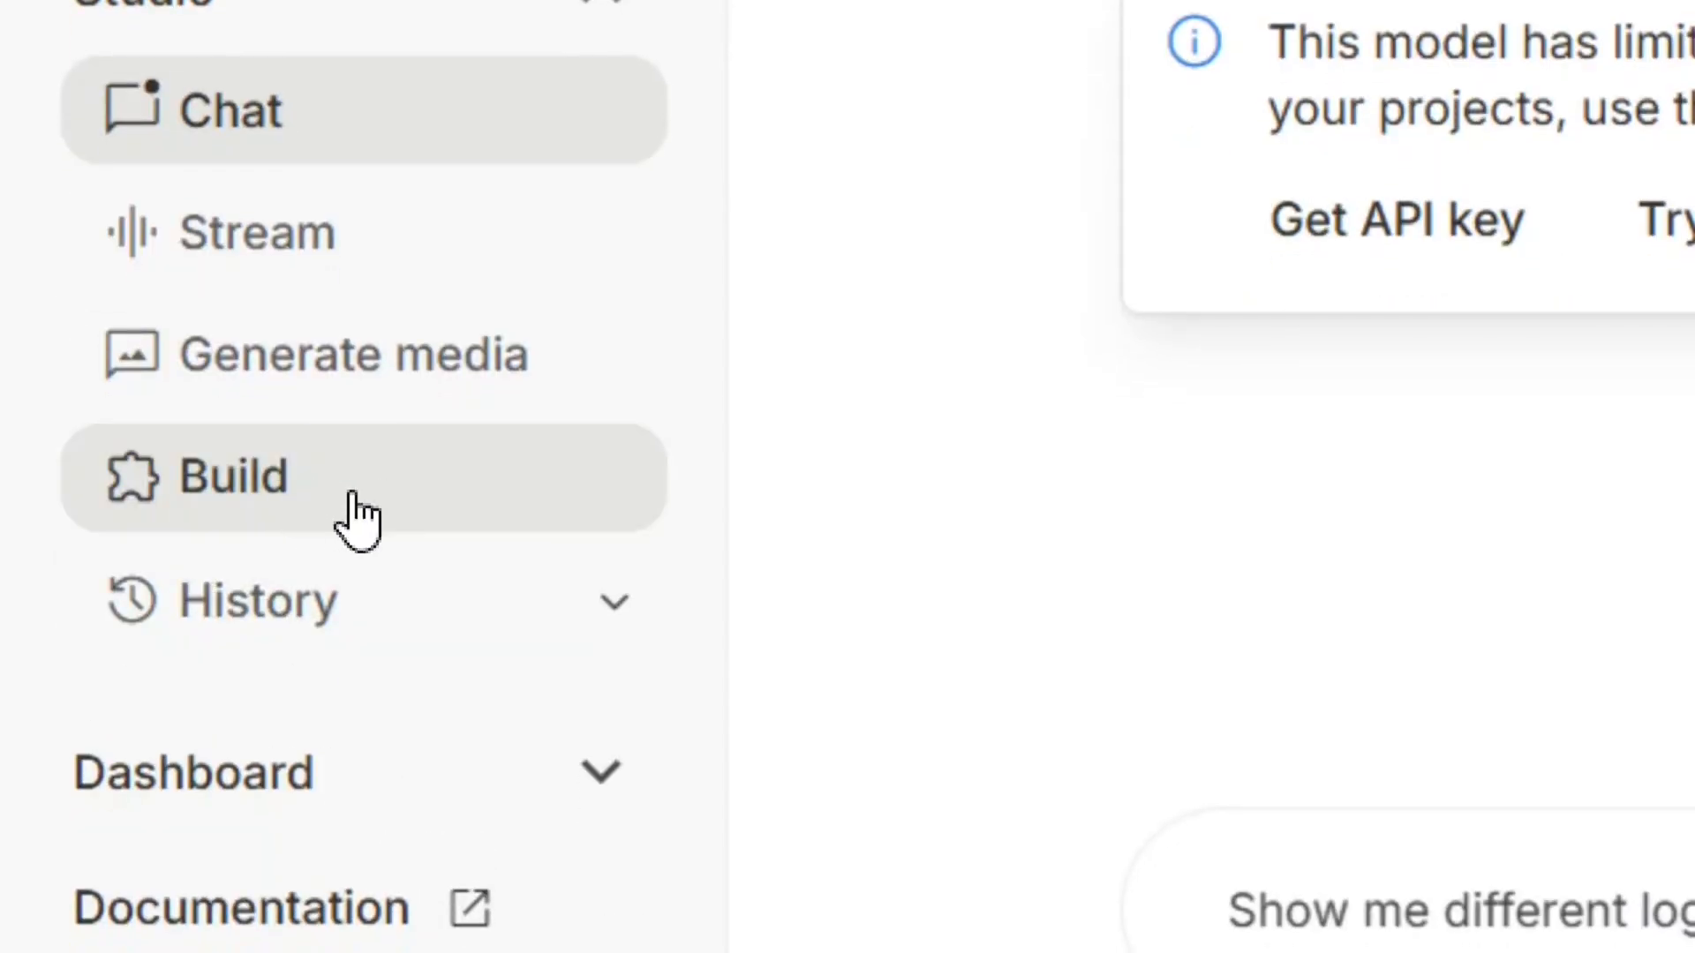
- Build a Detailed Android App Icon Prompt Generator app from the copied prompt and show its preview full screen
click(251, 496)
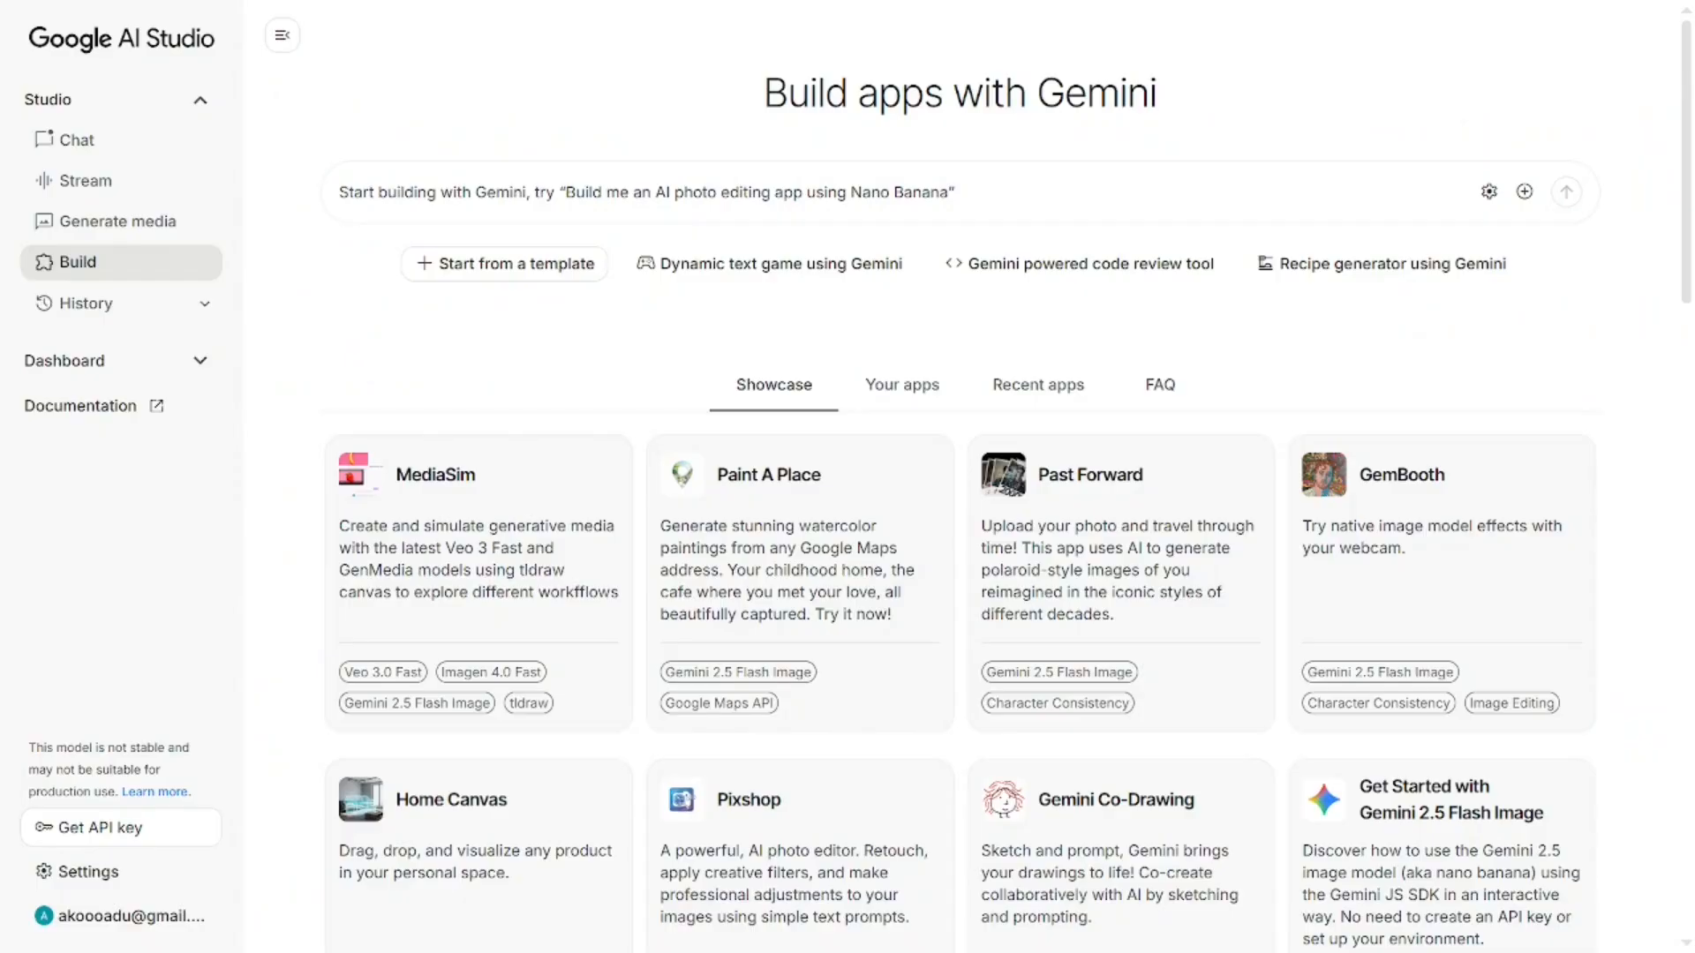
click(369, 199)
key(ctrl+v)
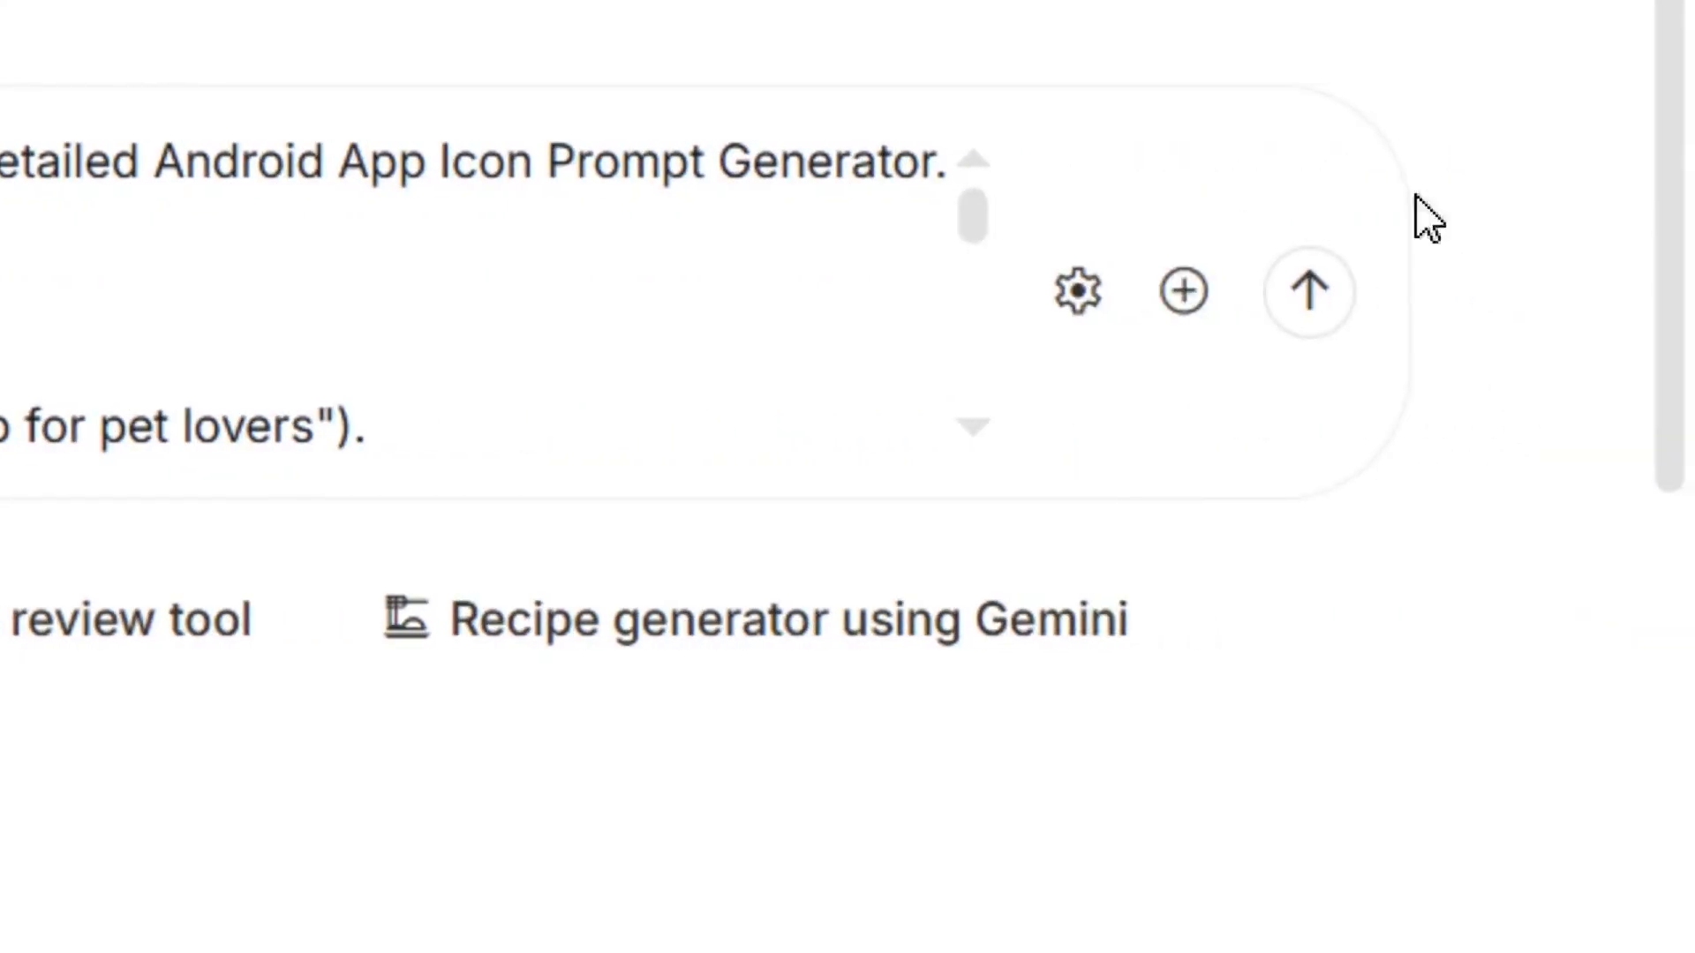
click(1324, 309)
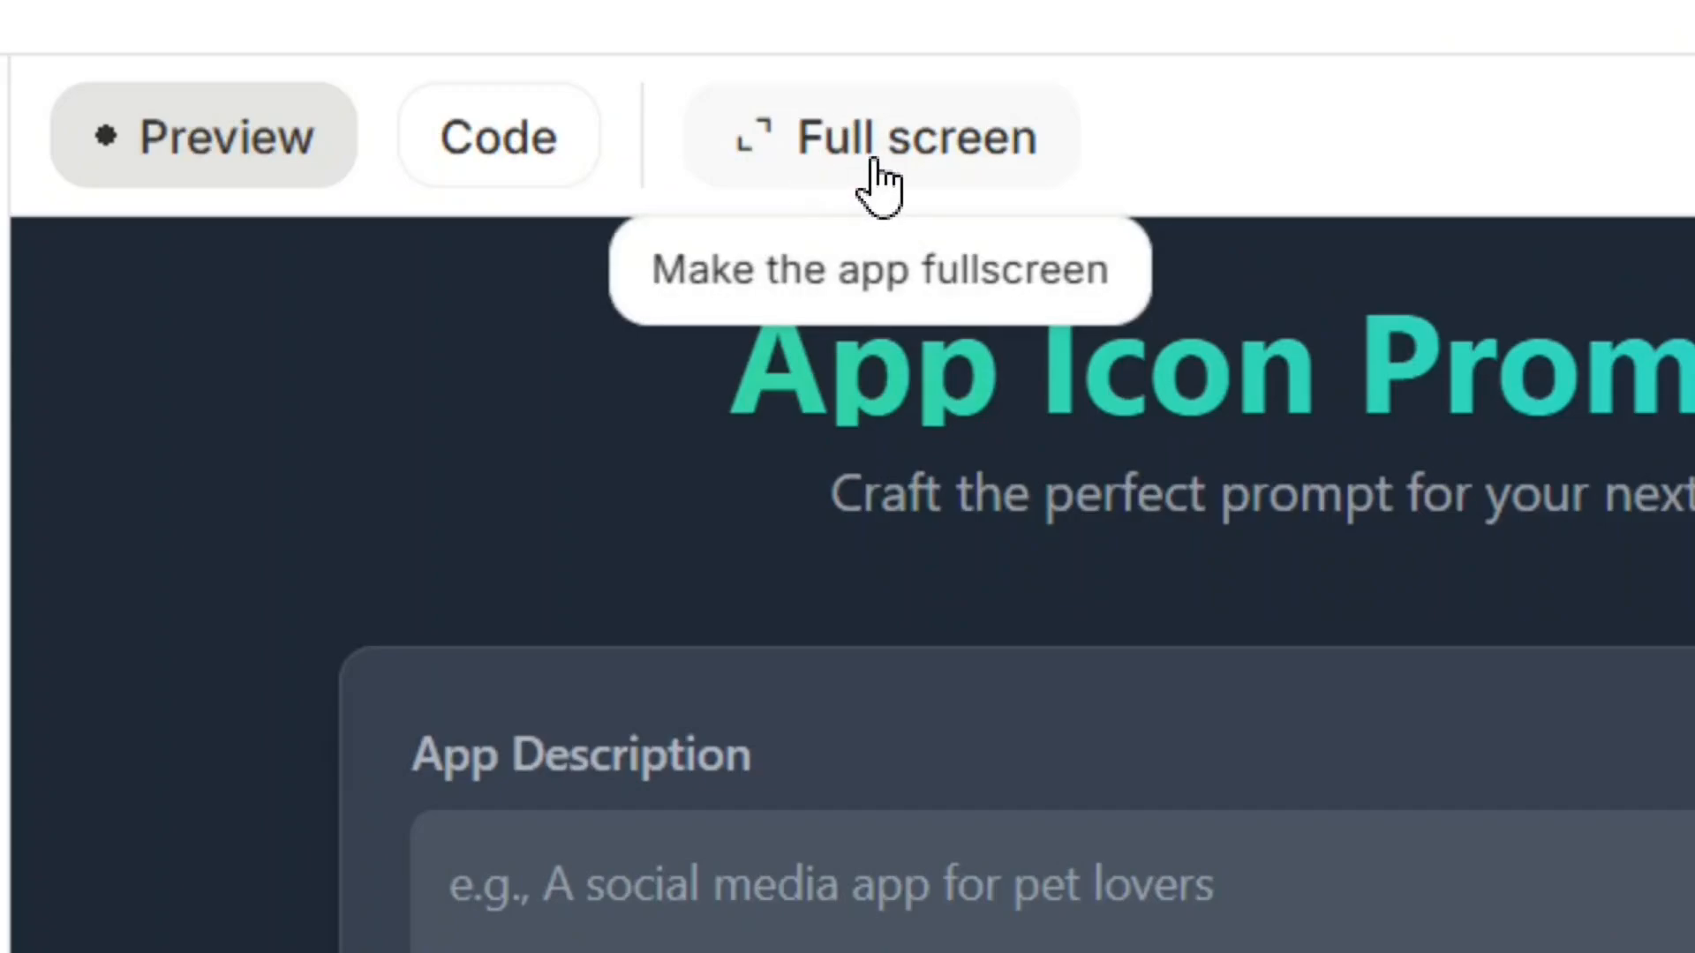
click(874, 163)
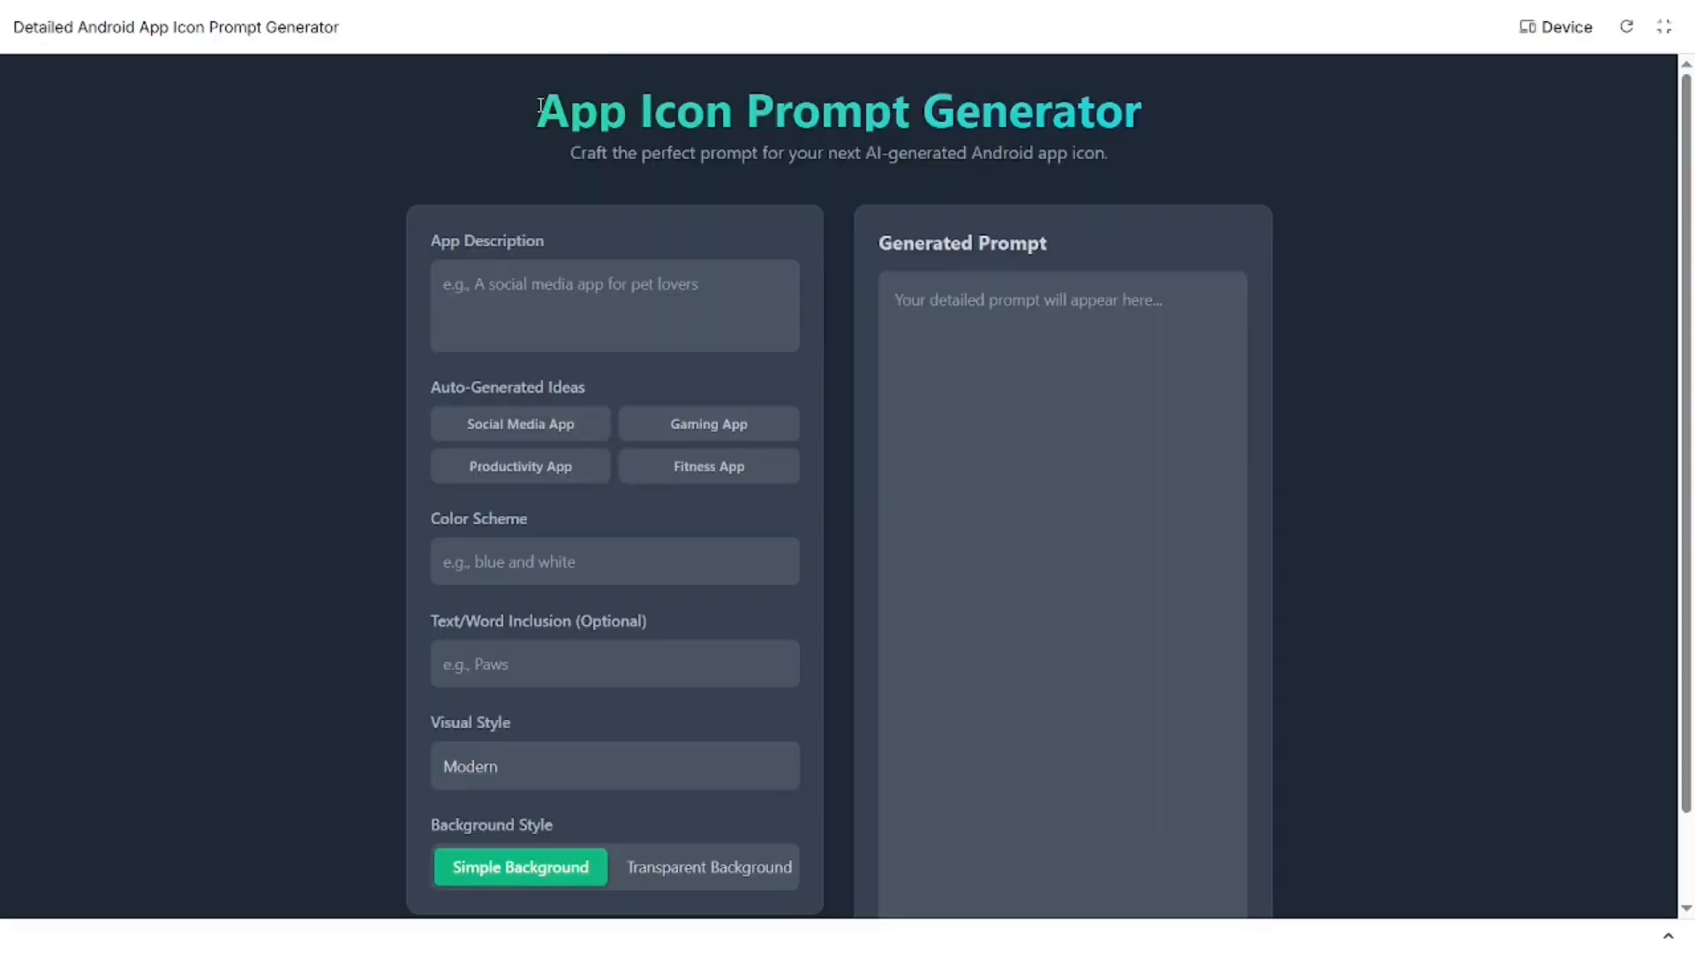